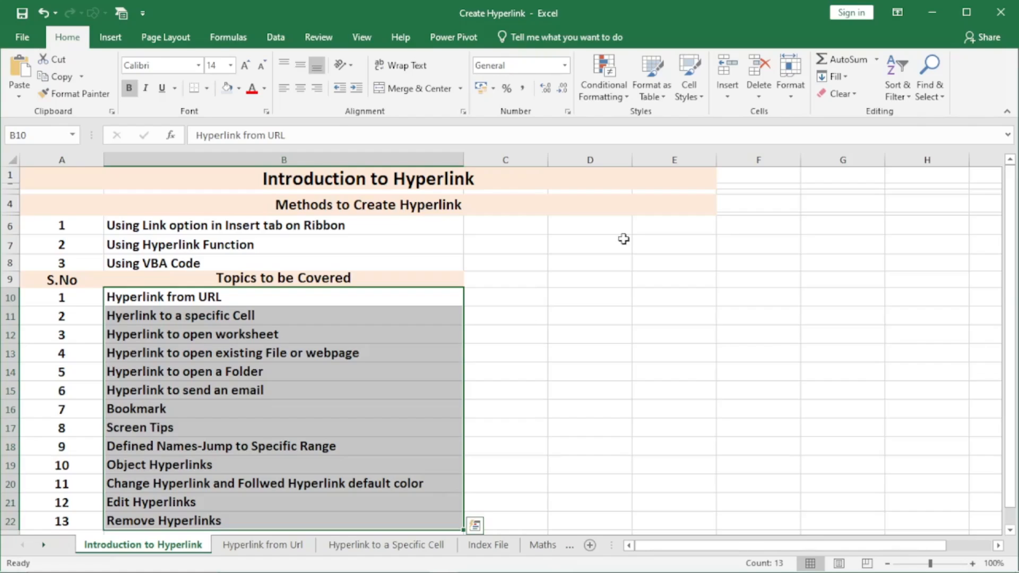
- Review the three methods to create hyperlinks and the first topic, Hyperlink from URL, on the introduction sheet
key("alt+n")
left_click(531, 275)
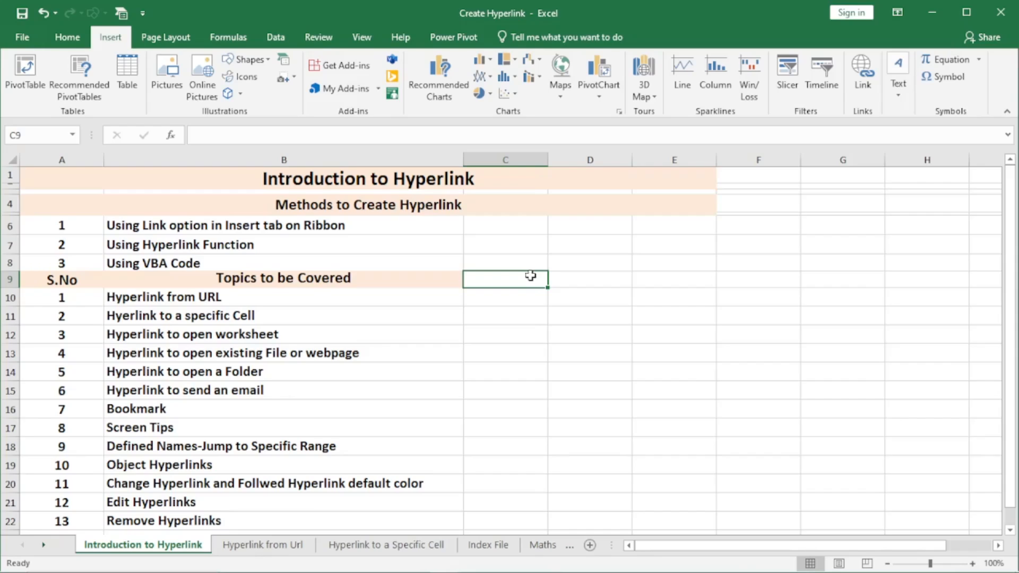
left_click_drag(194, 227, 191, 259)
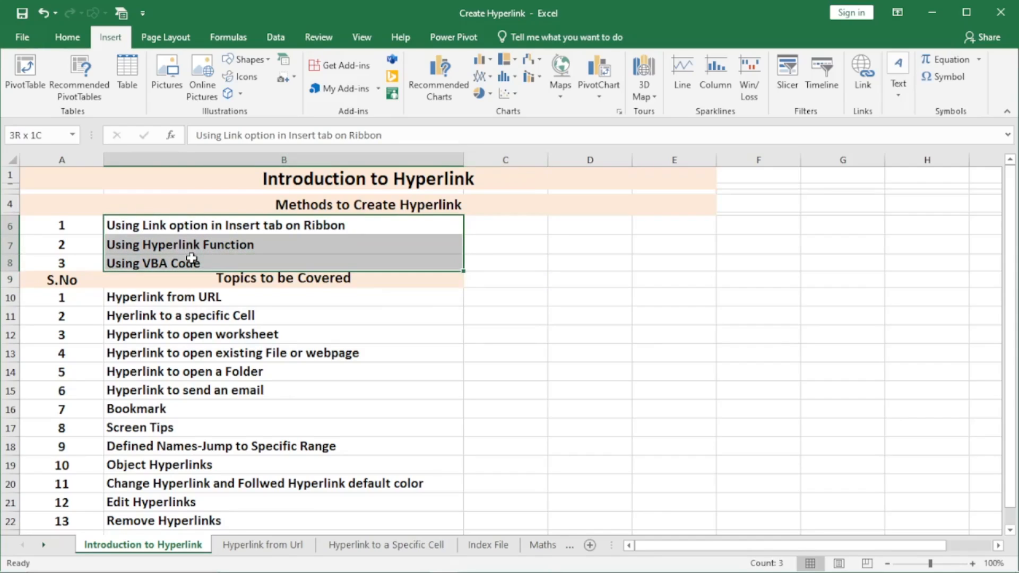
left_click(192, 227)
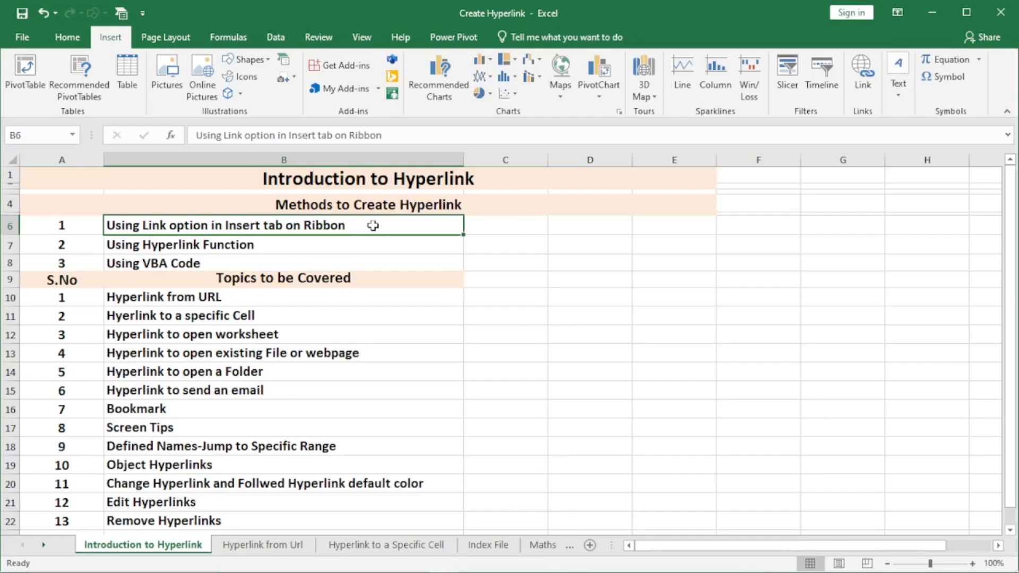
left_click(192, 300)
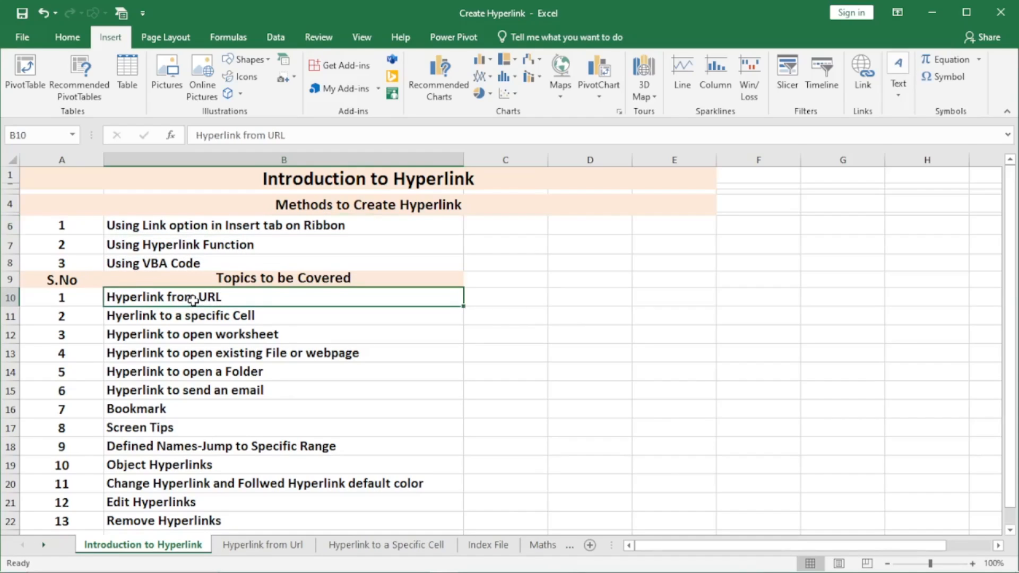
- On the Hyperlink from Url sheet, enter Google in cell C4 and Google.com in cell C5
left_click(275, 547)
left_click(335, 269)
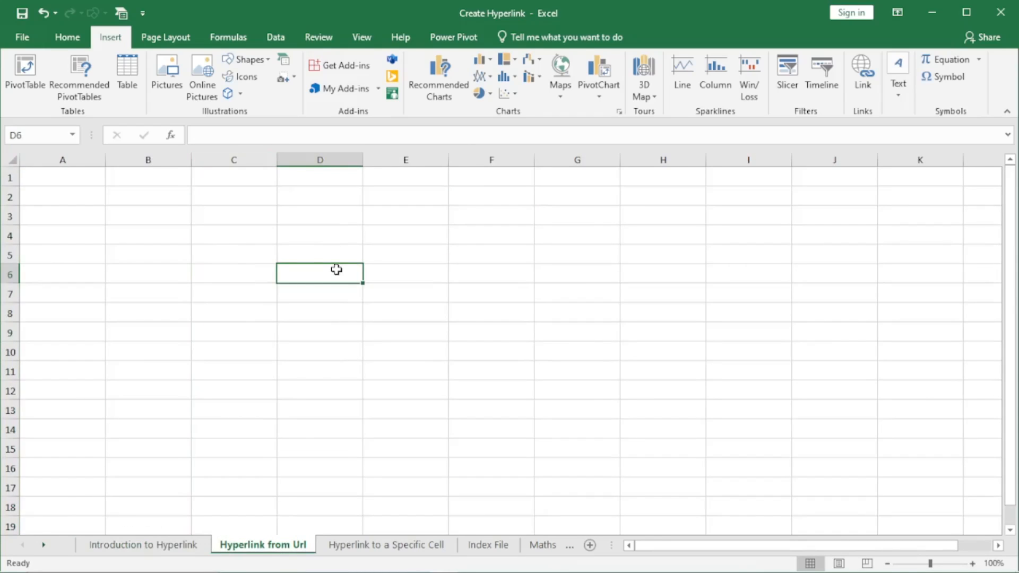
left_click(253, 237)
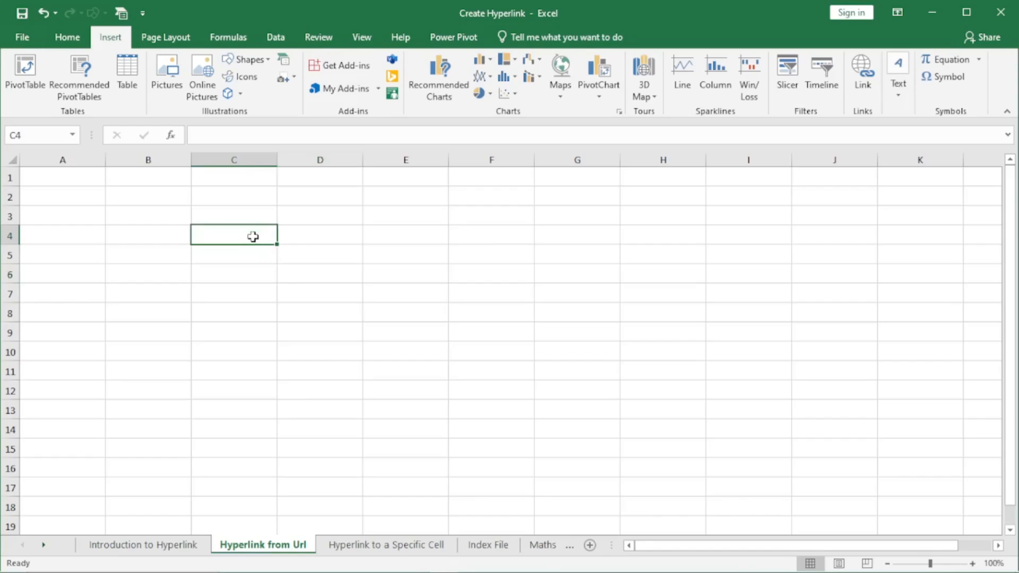
type("Goog")
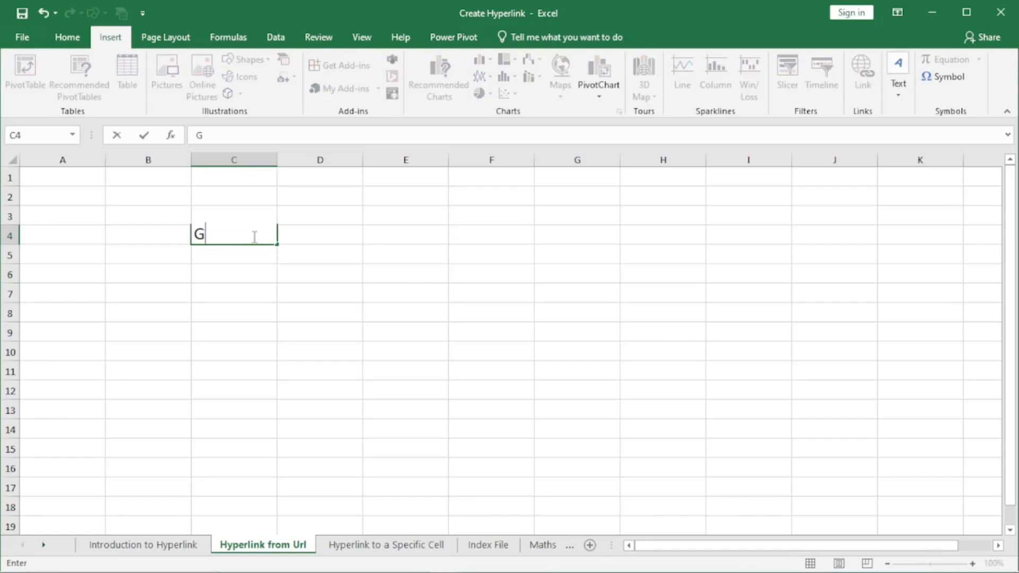
type("le")
key("Return")
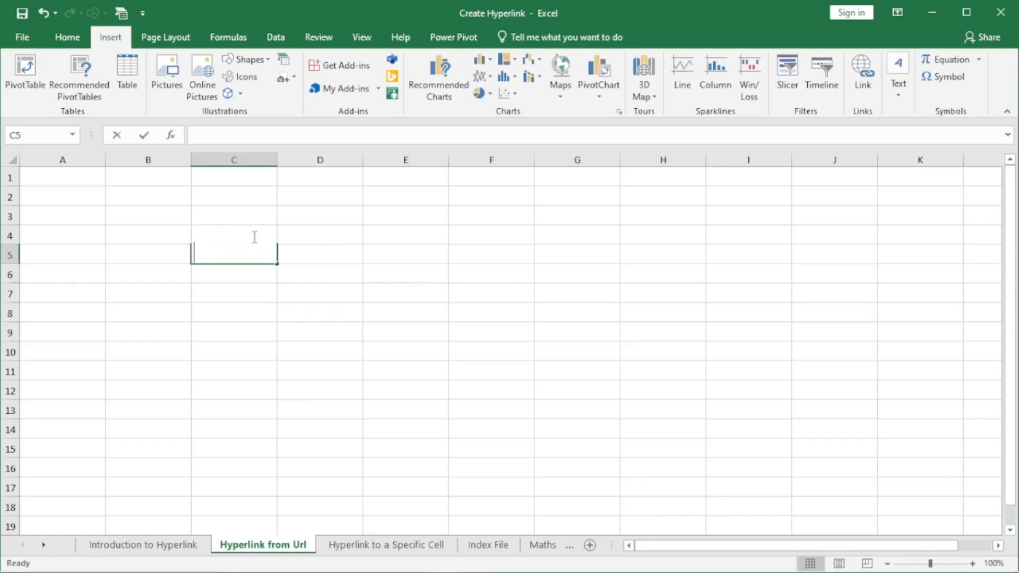
type("Google.com")
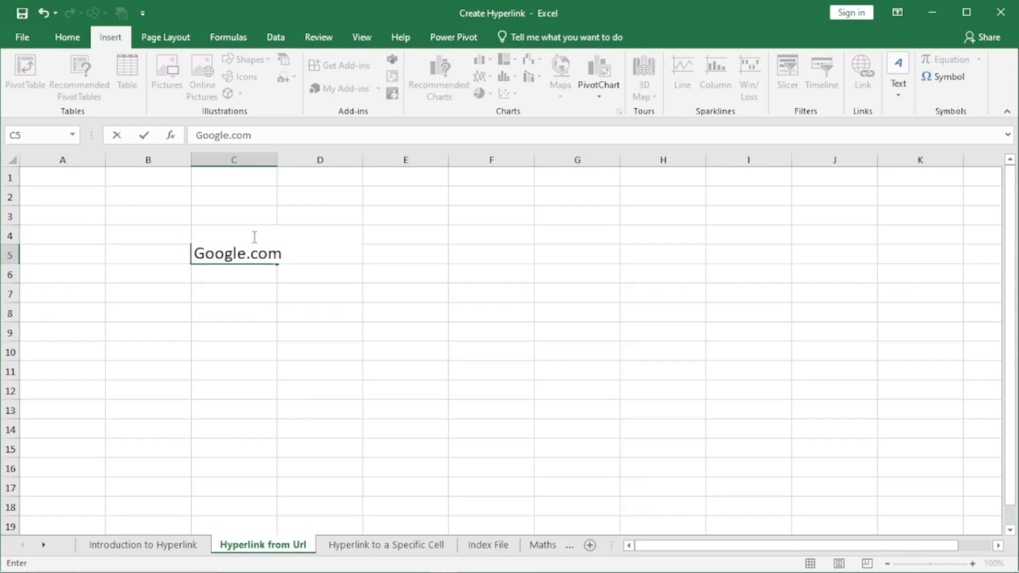
key("Return")
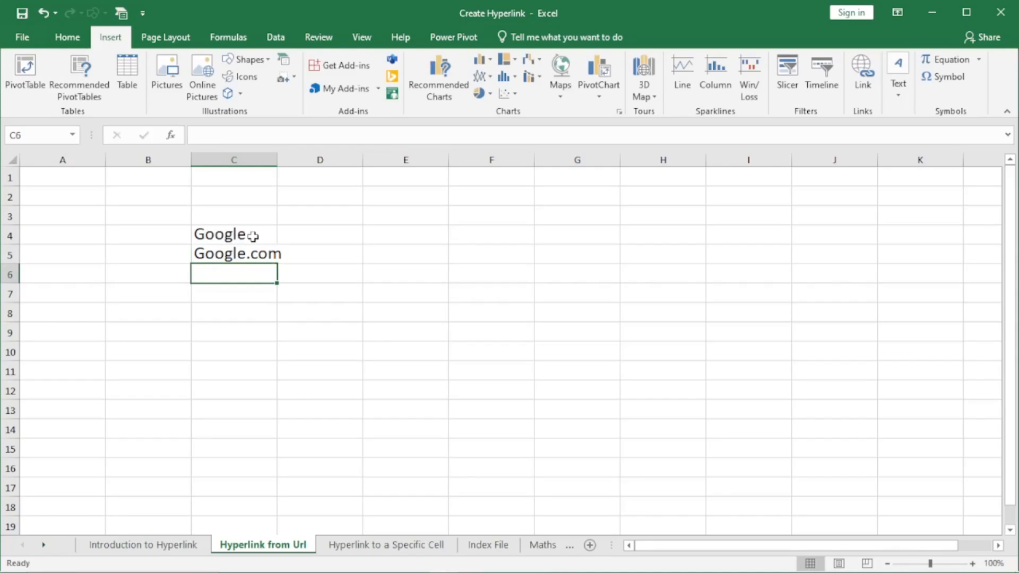
type("www")
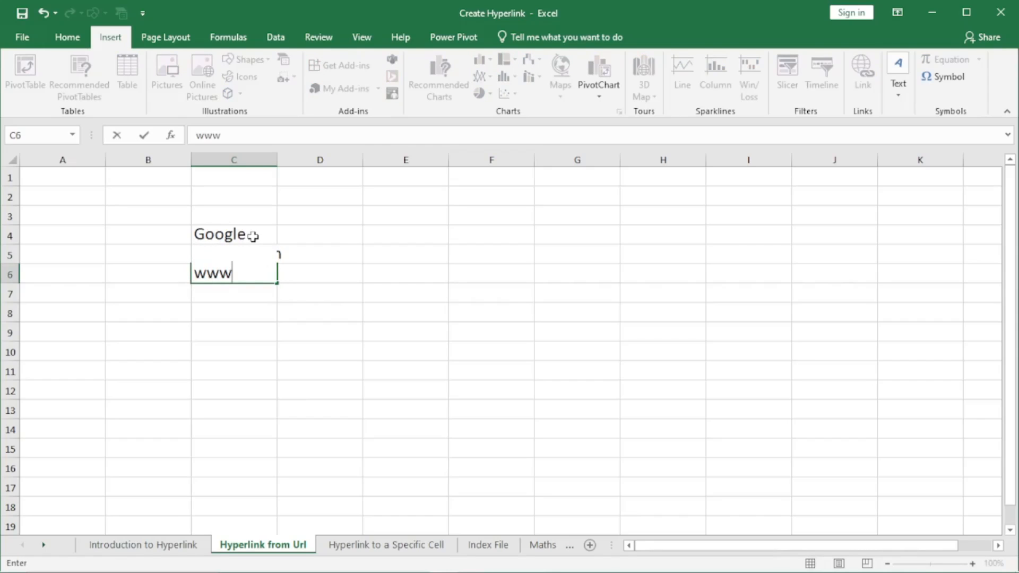
type(".goog")
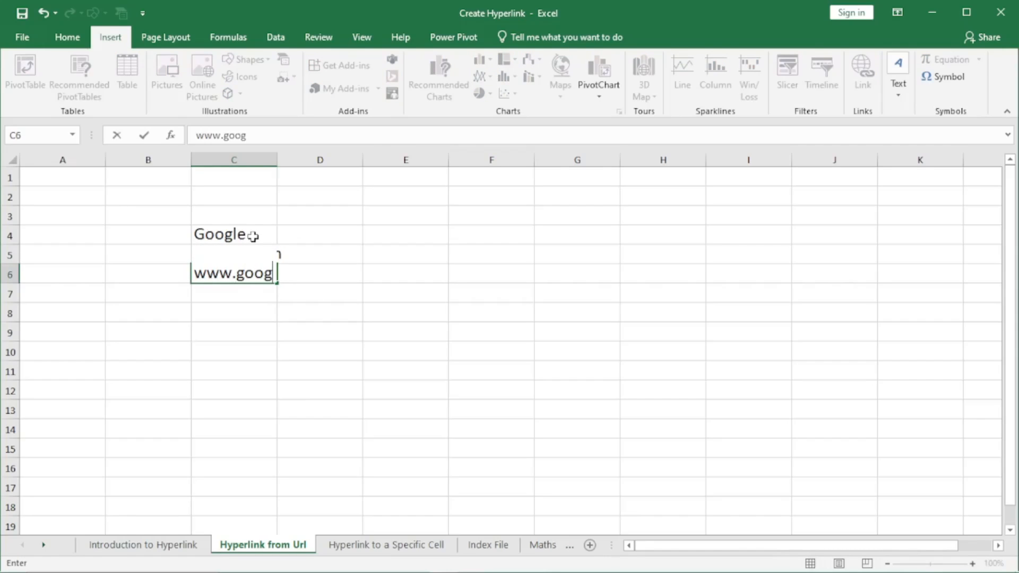
type("le.com")
key("Return")
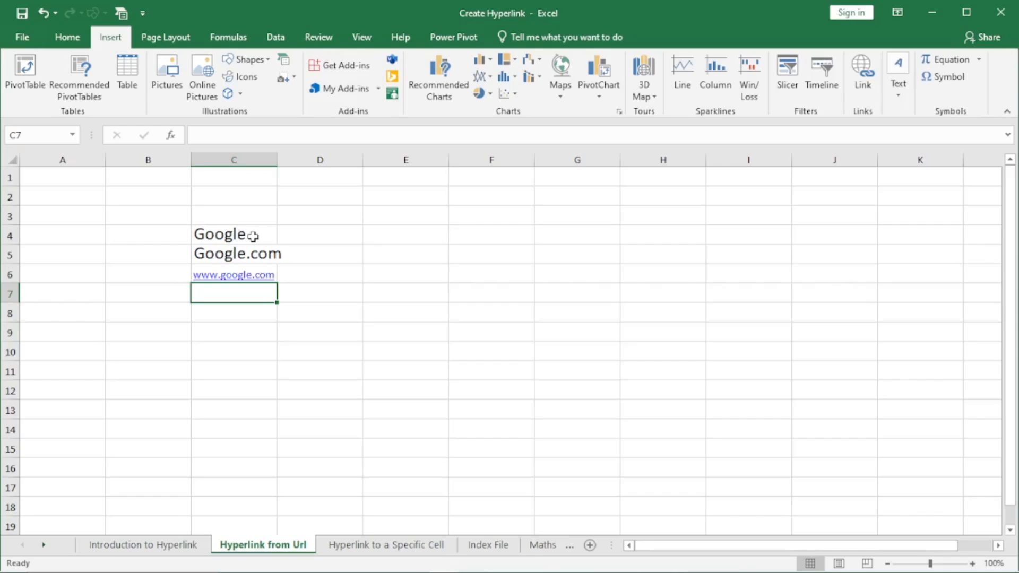
left_click(170, 269)
key("Right")
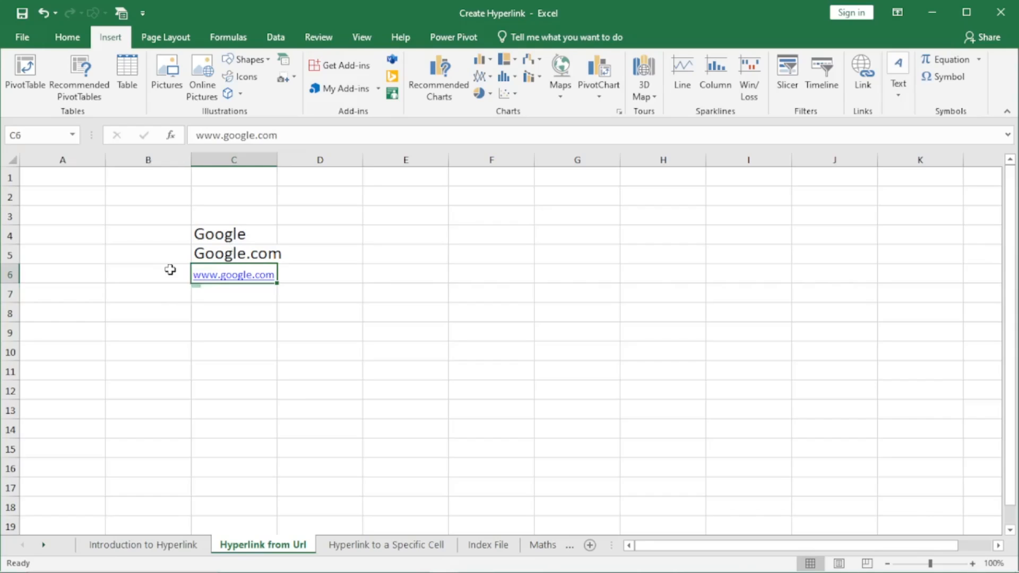
left_click(68, 39)
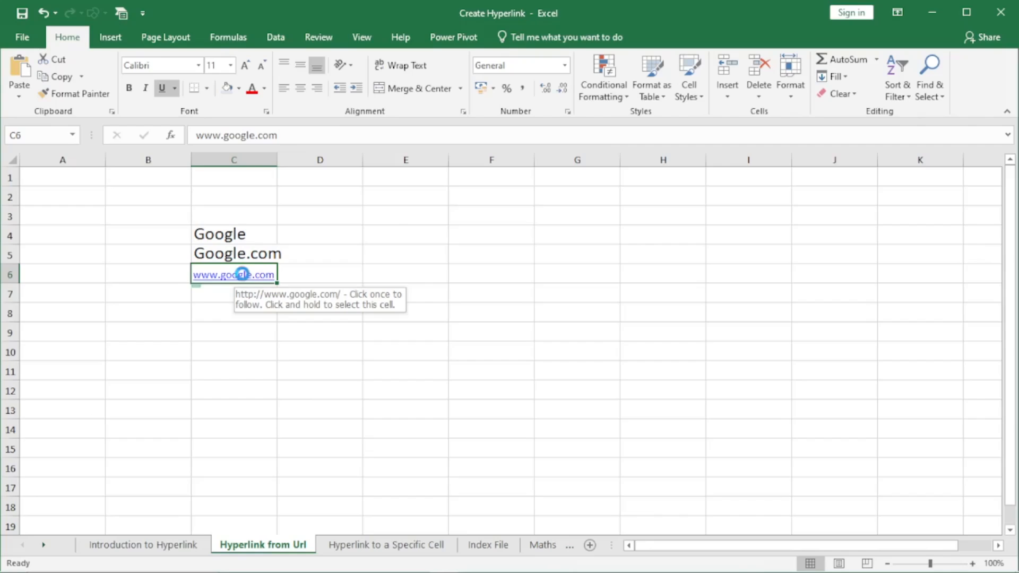
left_click(242, 273)
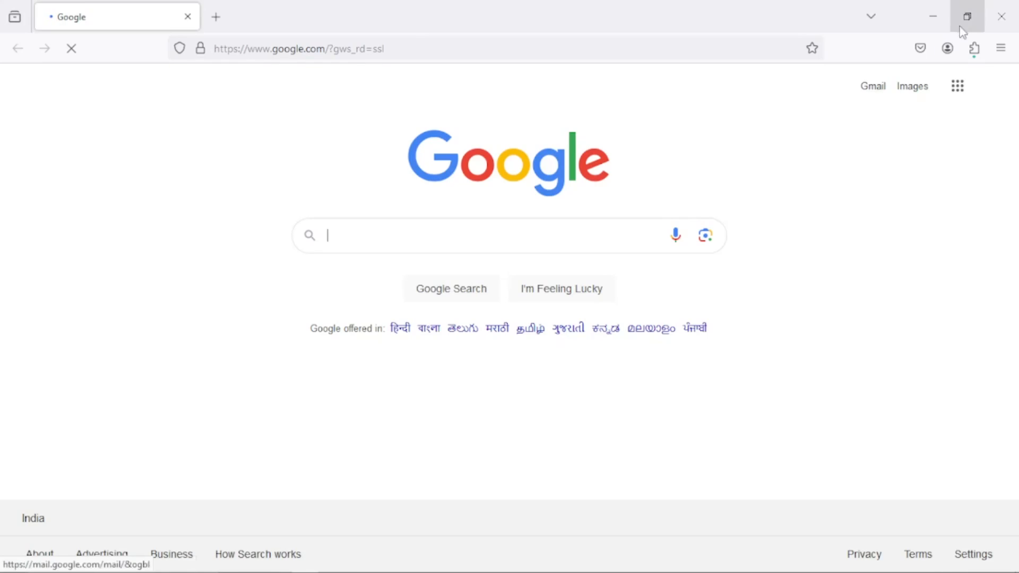
left_click(1012, 17)
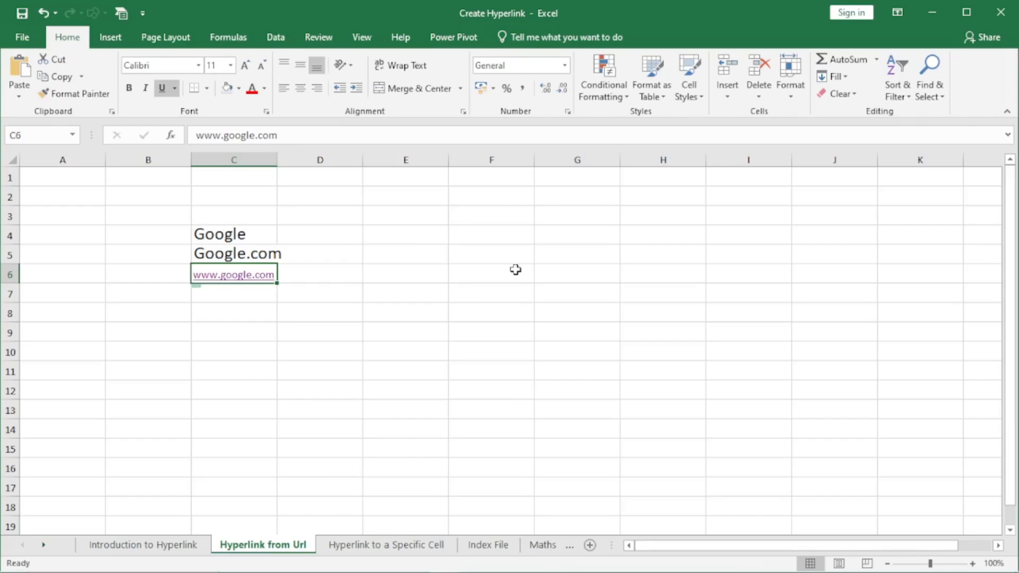
- On the Hyperlink to a Specific Cell sheet, examine the Total, Average and Percentage cells at the end of the Internal Assessment table
left_click(385, 545)
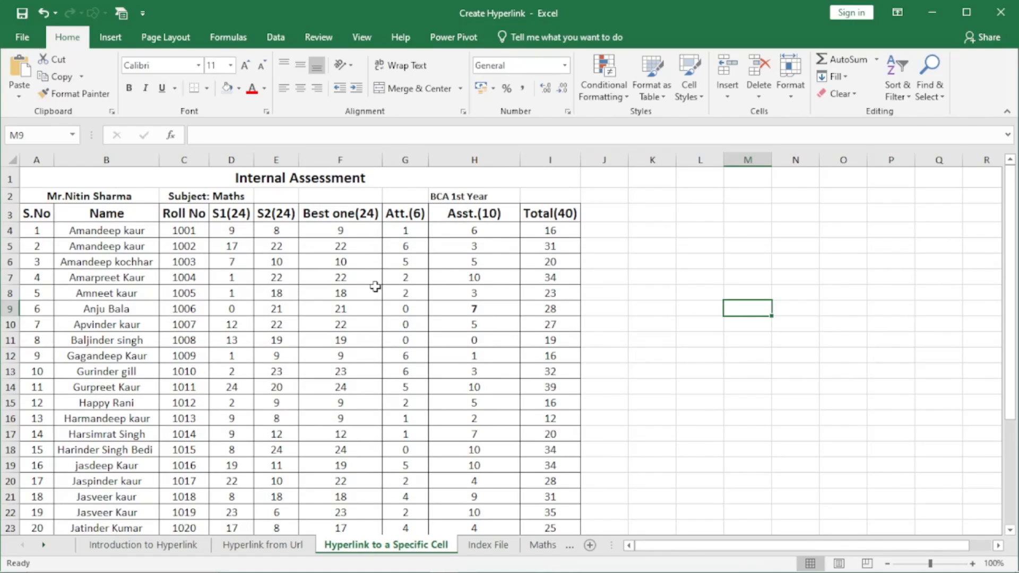
left_click(114, 39)
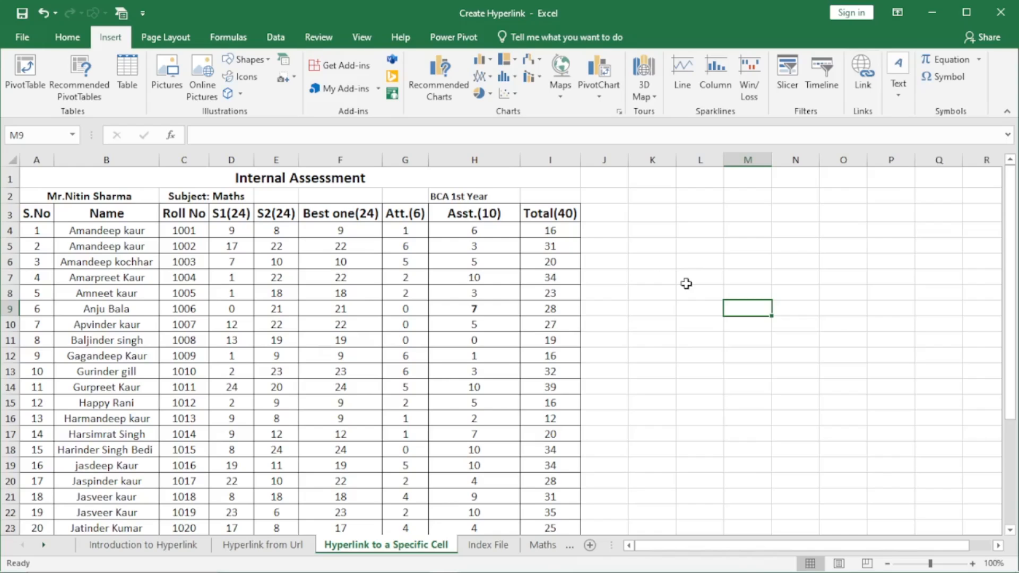
left_click(234, 197)
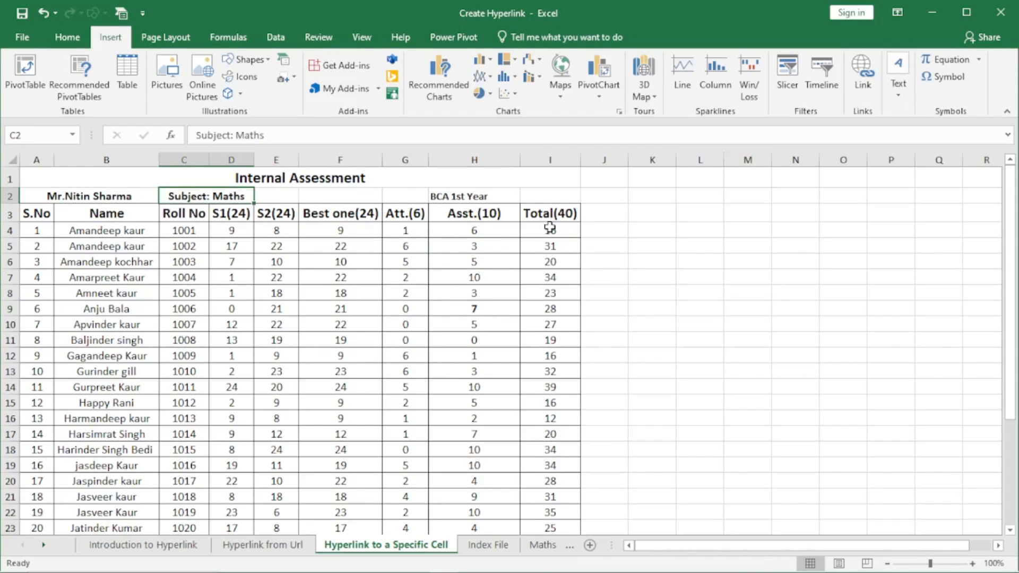
scroll(574, 325, "down", 5)
left_click(552, 367)
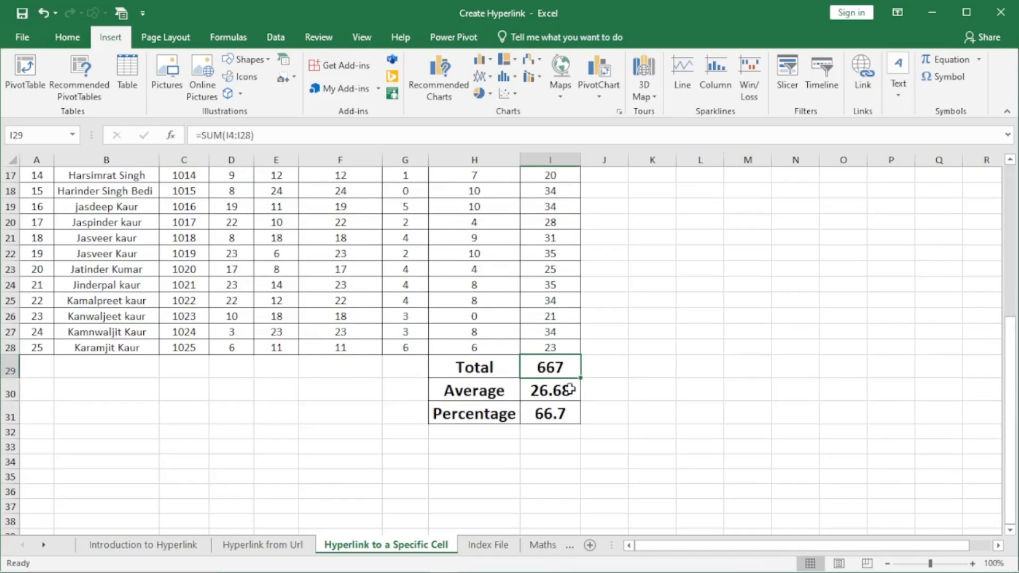
left_click(555, 391)
left_click(556, 415)
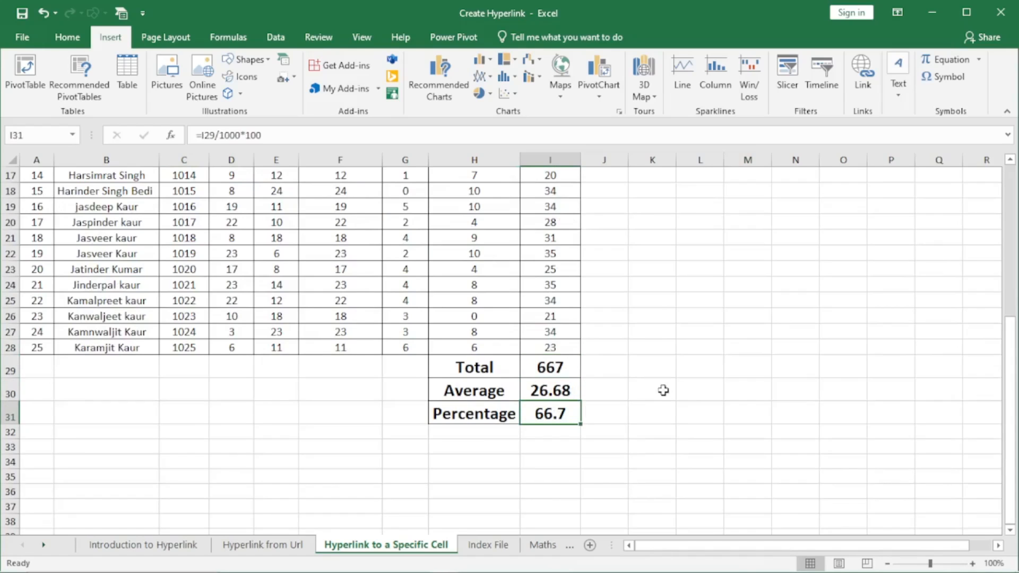
scroll(662, 389, "up", 5)
left_click(660, 231)
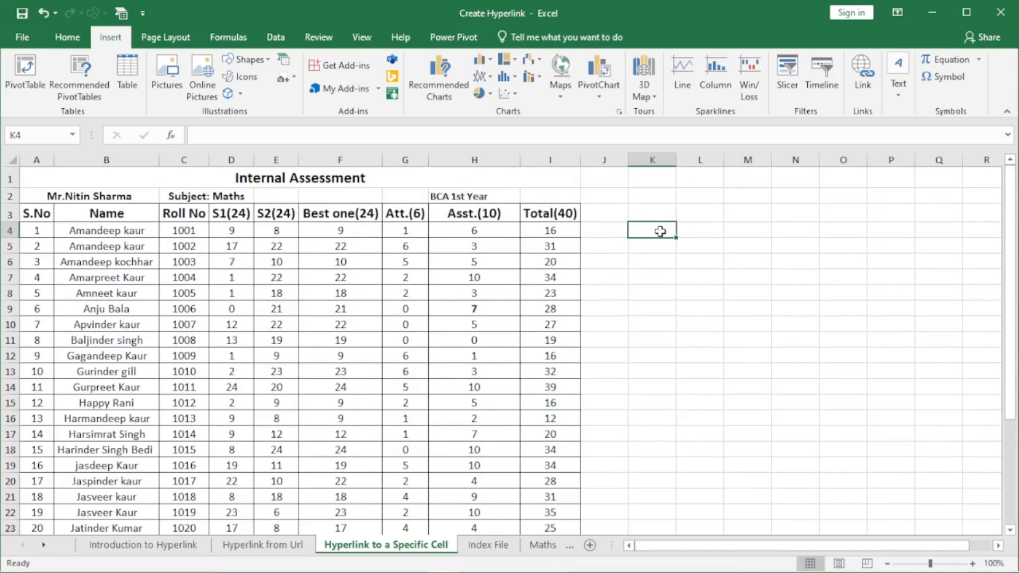
scroll(658, 298, "down", 5)
left_click(562, 364)
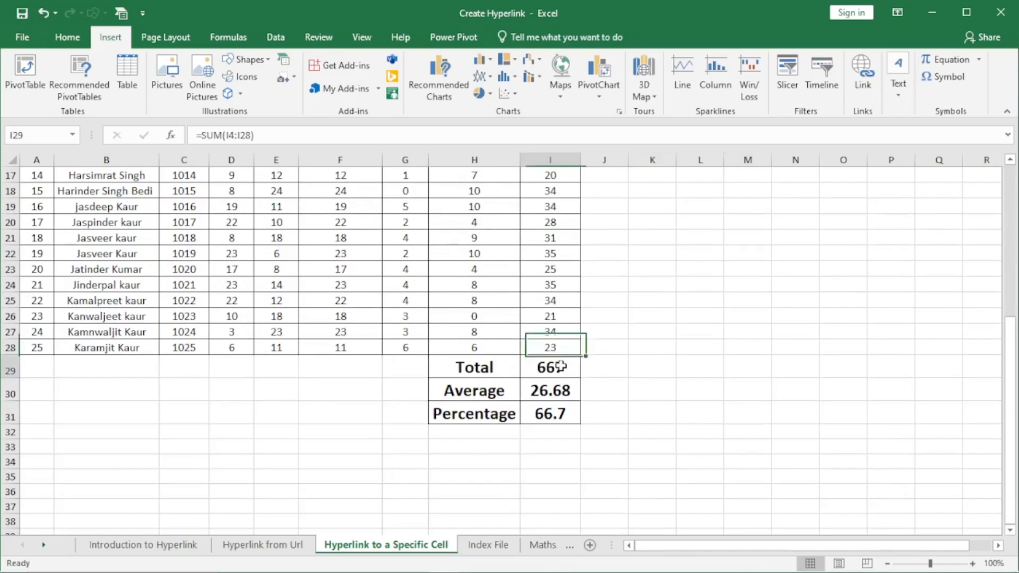
scroll(660, 384, "up", 5)
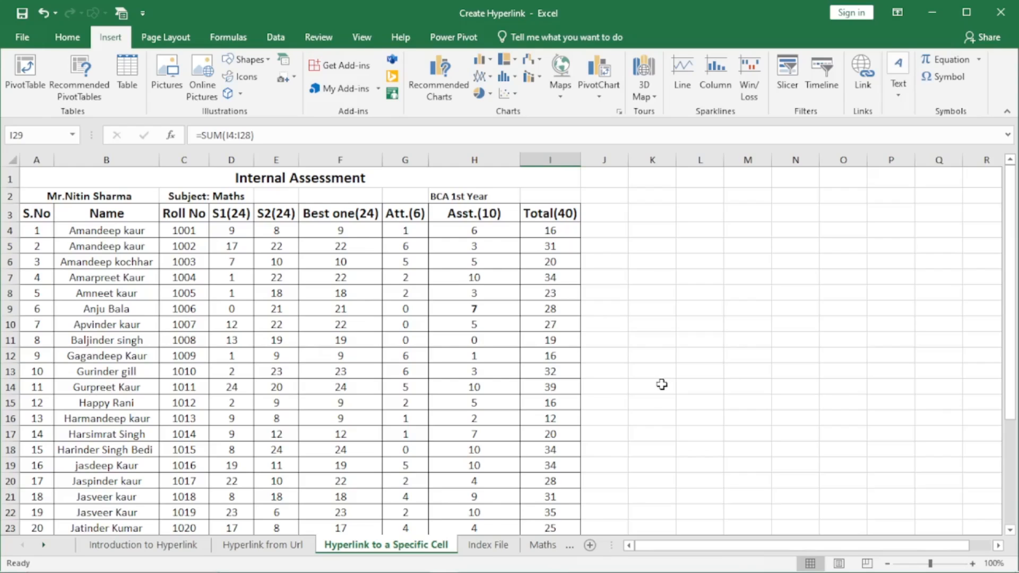
scroll(662, 384, "down", 20)
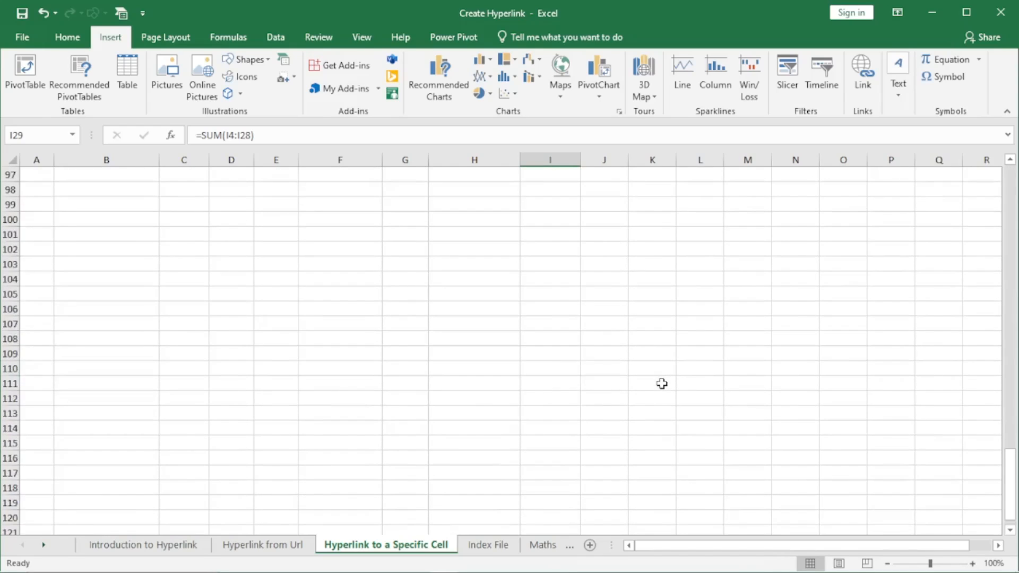
scroll(662, 384, "up", 20)
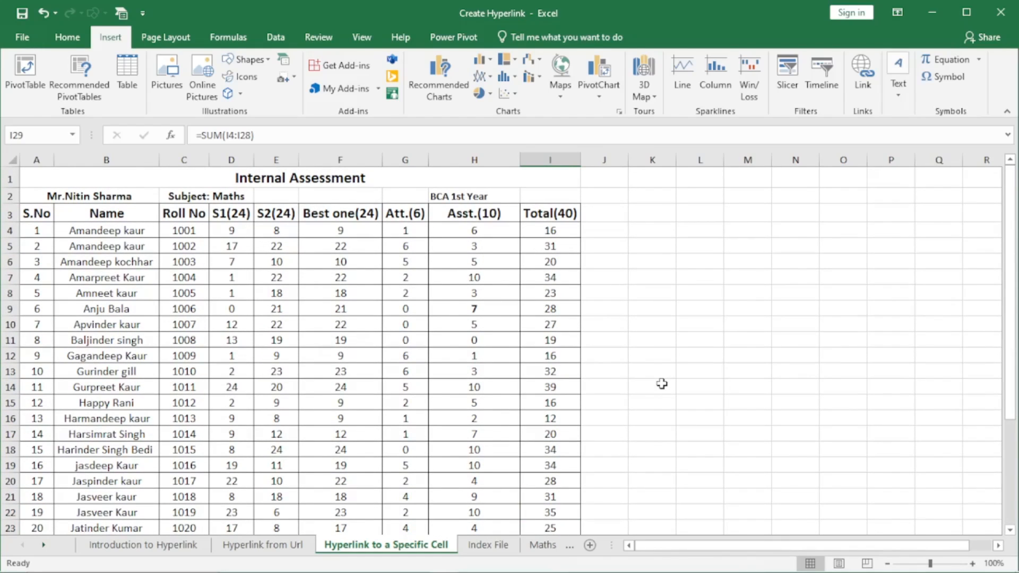
- Enter "Jump to Total" in cell K3 beside the marks table and fit column K's width to the text
left_click(648, 213)
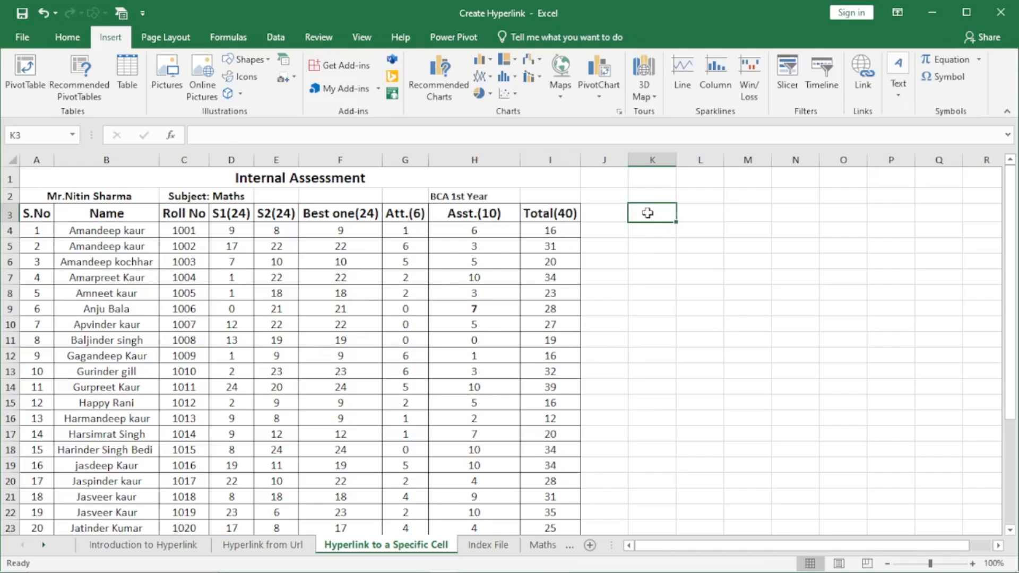
scroll(645, 373, "down", 8)
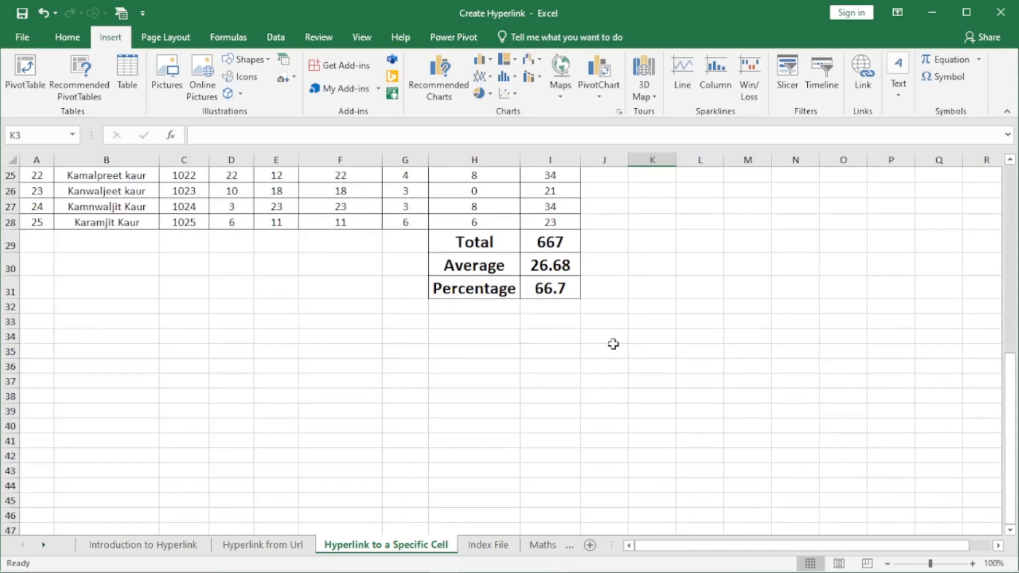
scroll(659, 318, "up", 1)
scroll(659, 317, "up", 7)
scroll(639, 211, "down", 5)
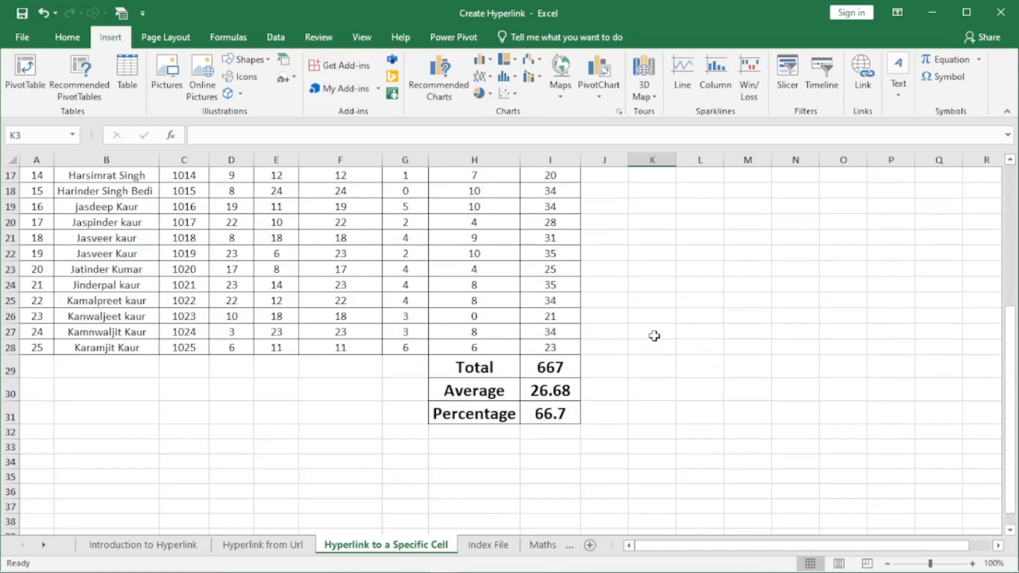
scroll(653, 372, "up", 1)
scroll(710, 381, "up", 5)
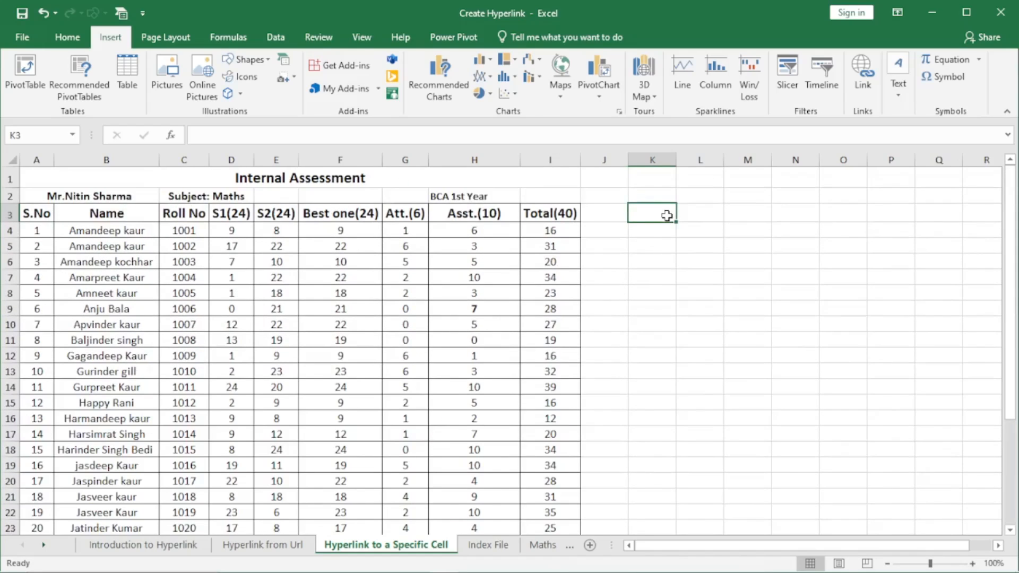
type("Jum")
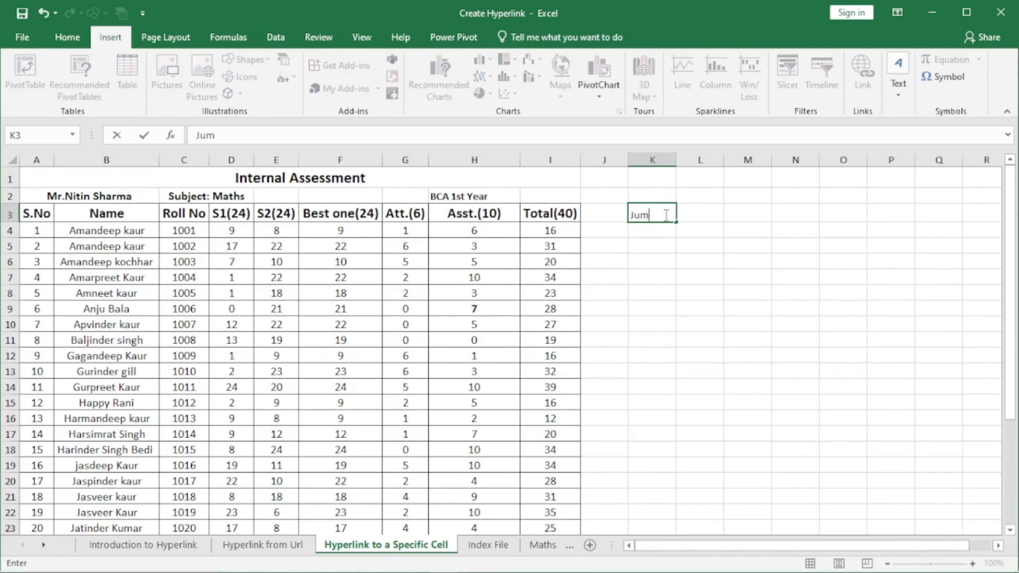
type("p to Total")
left_click(670, 246)
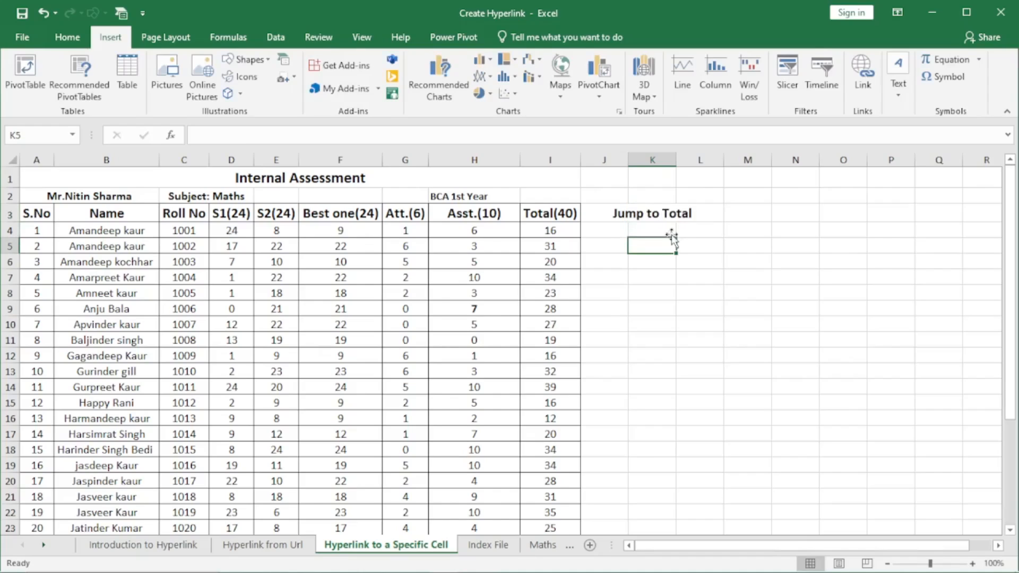
left_click_drag(674, 165, 675, 164)
double_click(674, 165)
- Start a hyperlink on cell K3 and set its display text to "Go To Total"
left_click(668, 213)
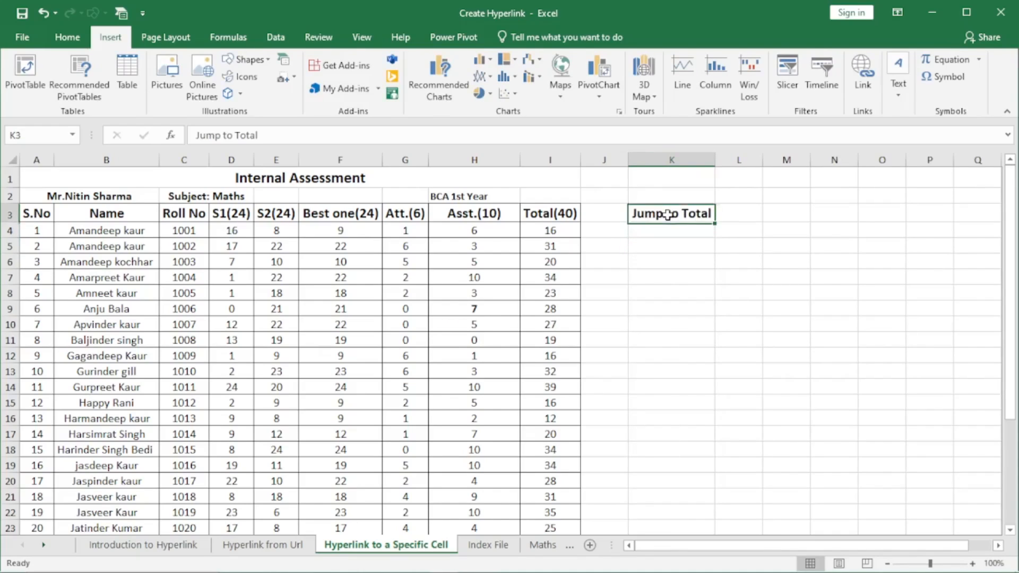
key("ctrl+k")
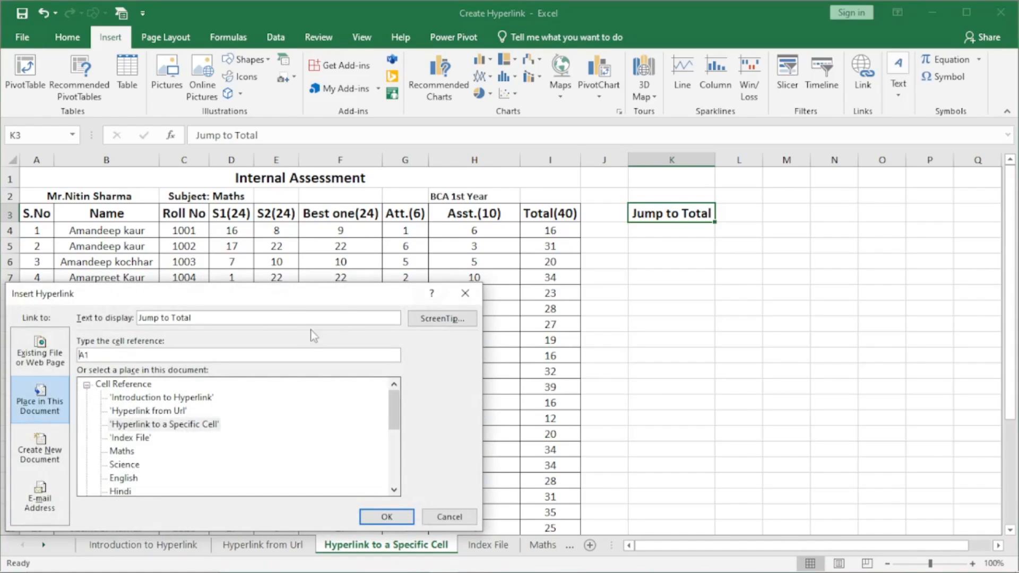
left_click_drag(277, 301, 463, 174)
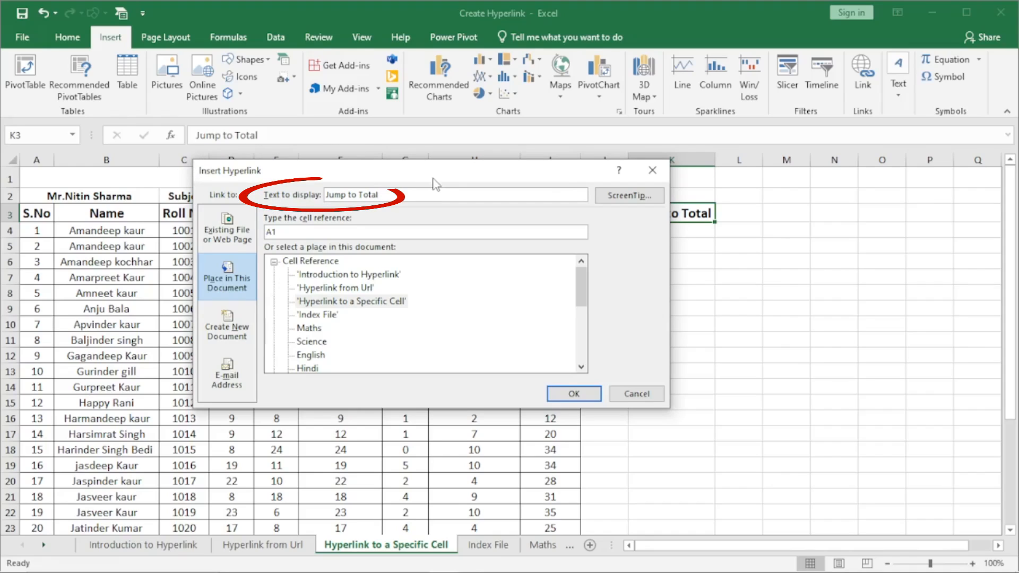
left_click_drag(381, 195, 317, 199)
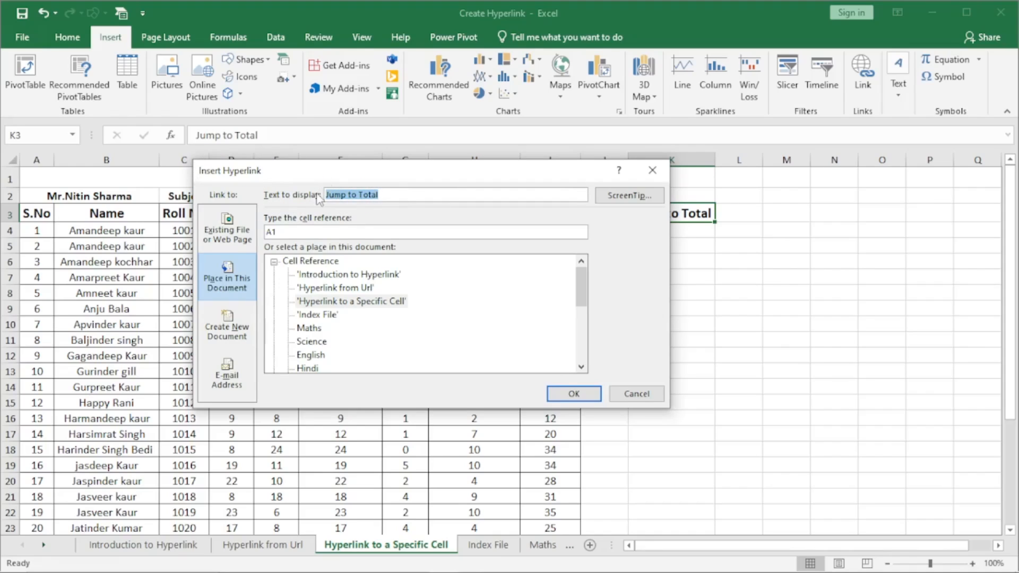
mouse_move(436, 170)
left_mouse_down()
mouse_move(396, 240)
mouse_move(336, 173)
left_mouse_up()
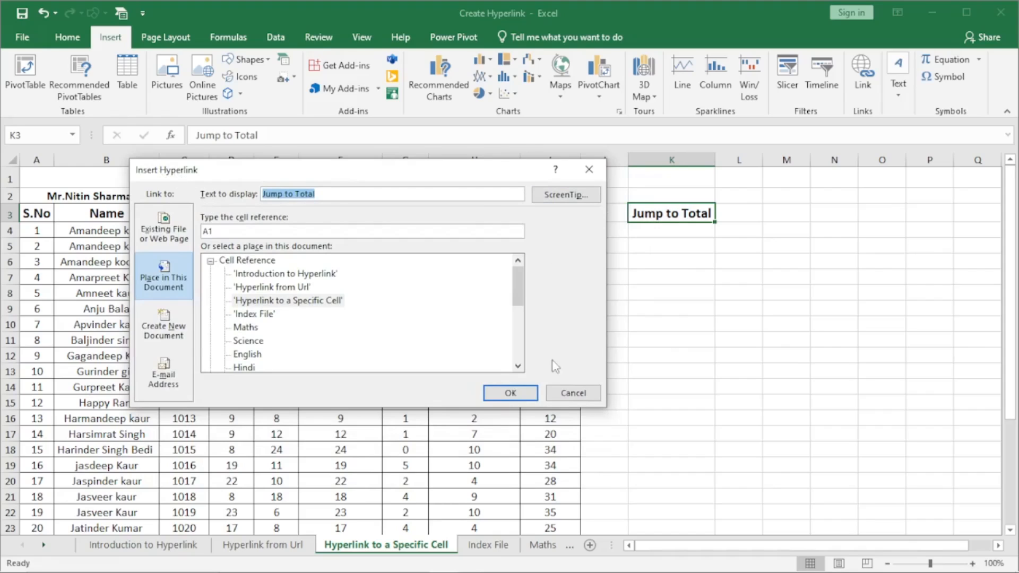
left_click(324, 193)
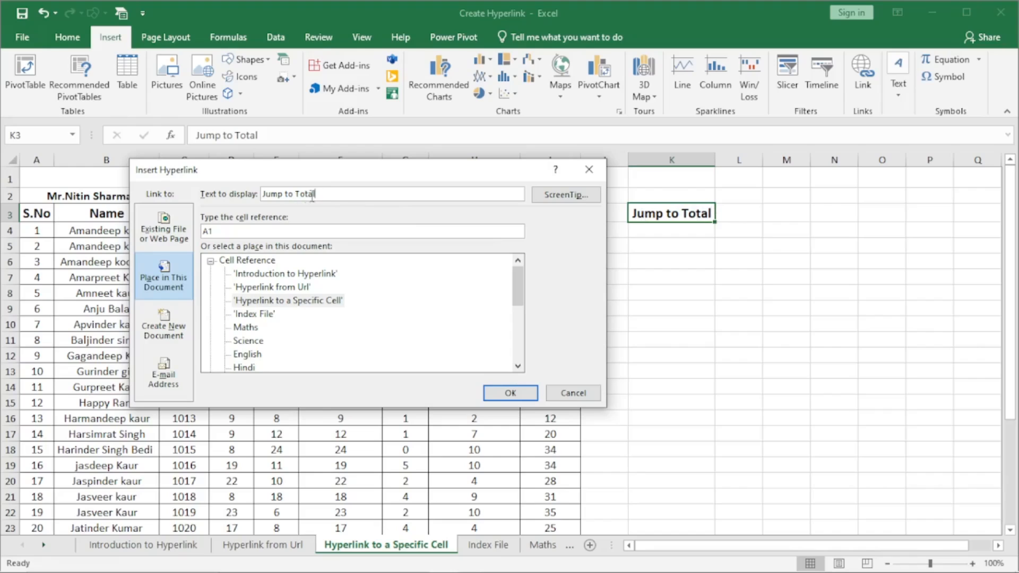
key("BackSpace")
key("BackSpace")
key("BackSpace")
key("BackSpace")
key("BackSpace")
key("BackSpace")
key("BackSpace")
key("BackSpace")
key("BackSpace")
key("BackSpace")
key("BackSpace")
key("BackSpace")
key("BackSpace")
type("Go To Total")
left_click_drag(296, 170, 292, 169)
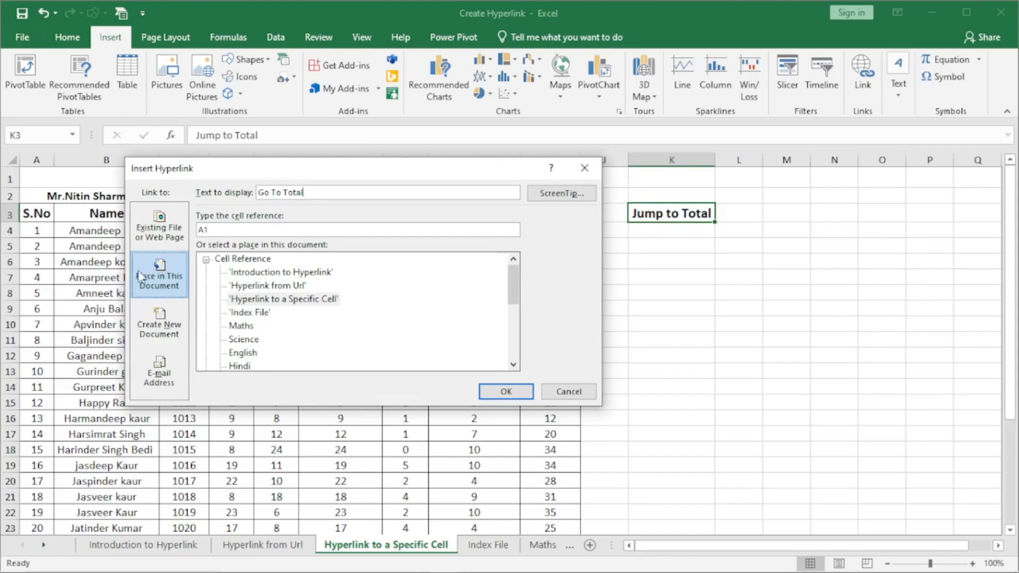
- Point the K3 link to cell I29 of the 'Hyperlink to a Specific Cell' sheet in this document, and follow it to test it
left_click(168, 286)
left_click(300, 300)
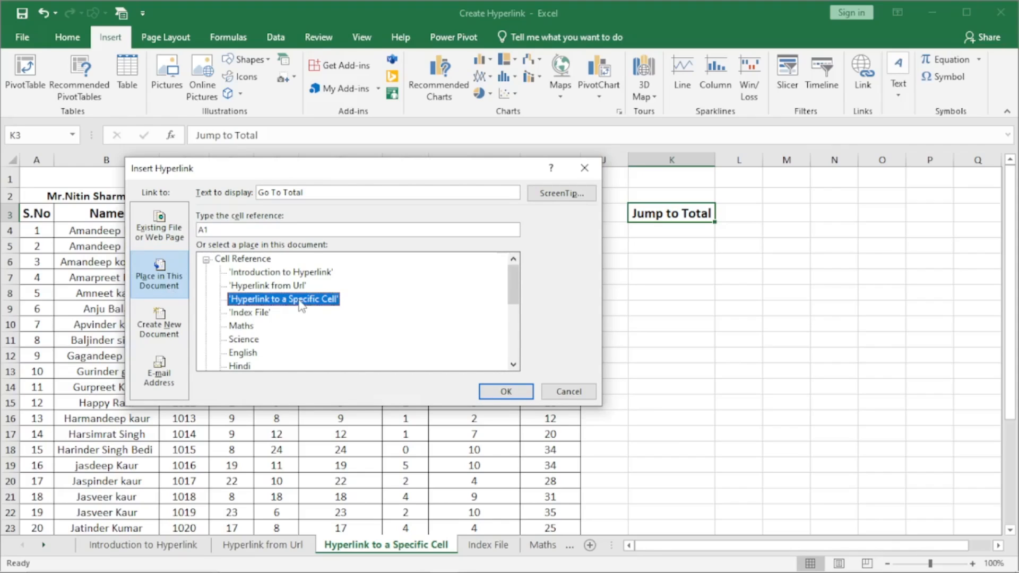
left_click(219, 229)
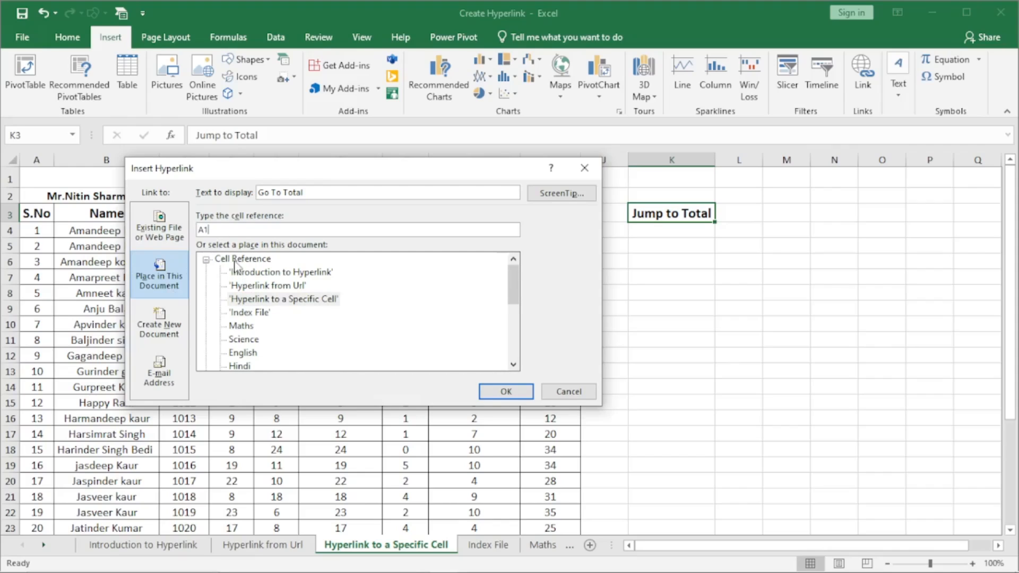
key("BackSpace")
key("BackSpace")
type("I29")
left_click(506, 392)
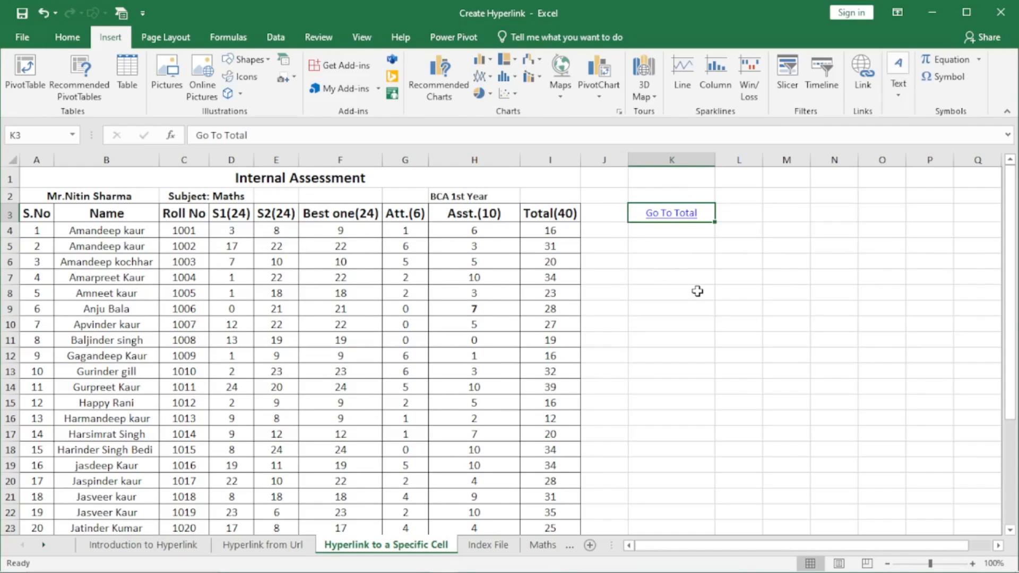
left_click(666, 215)
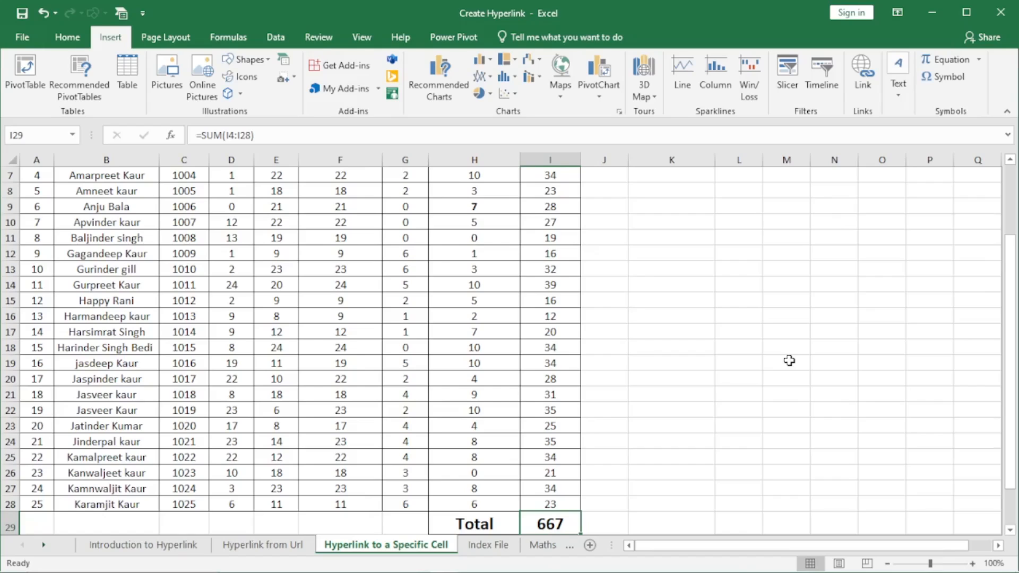
- Examine the subject list on the Index File sheet and the matching Maths, Science, English and Hindi sheets, ending back on Index File
left_click(491, 548)
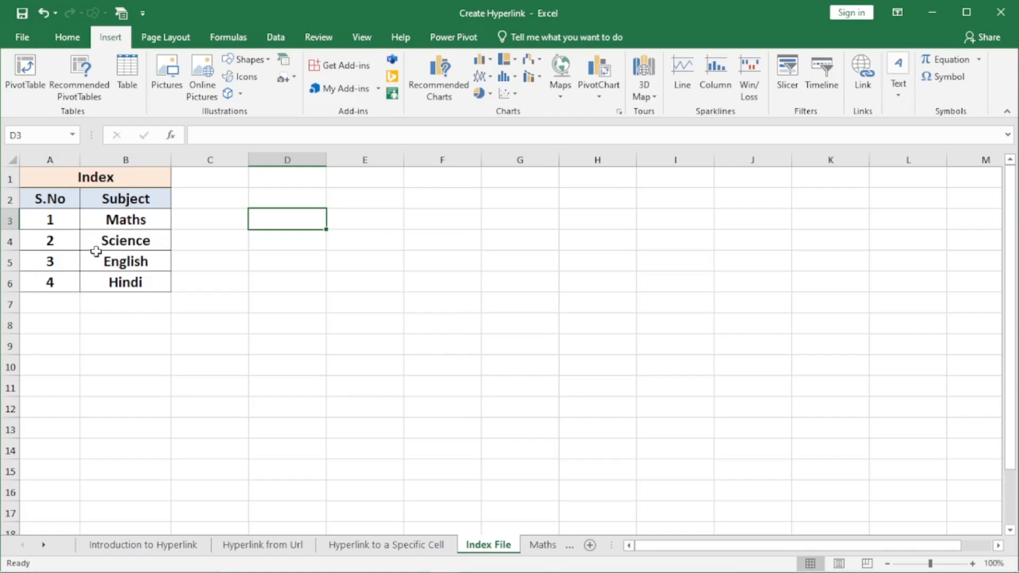
left_click_drag(112, 221, 135, 284)
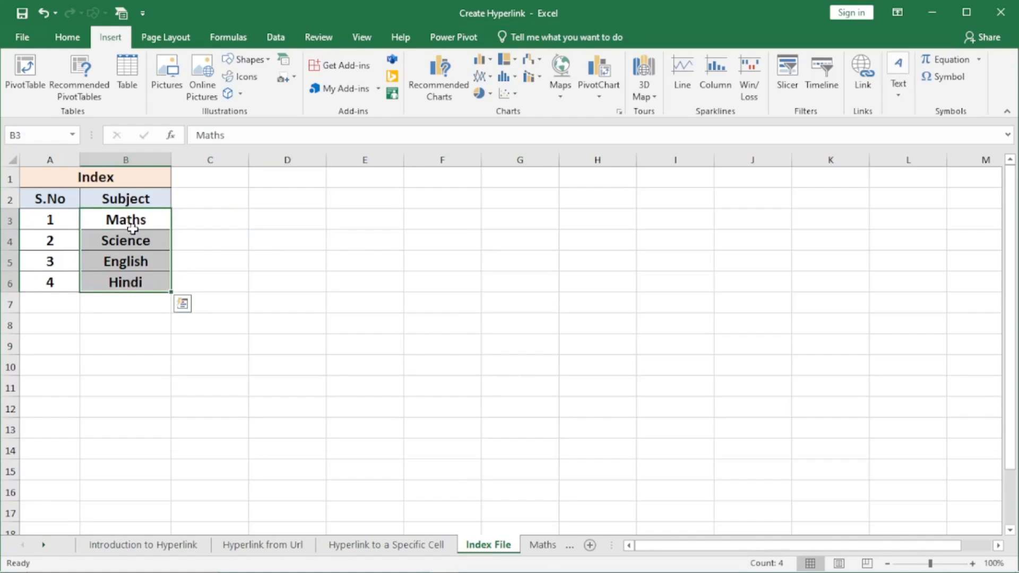
left_click(371, 254)
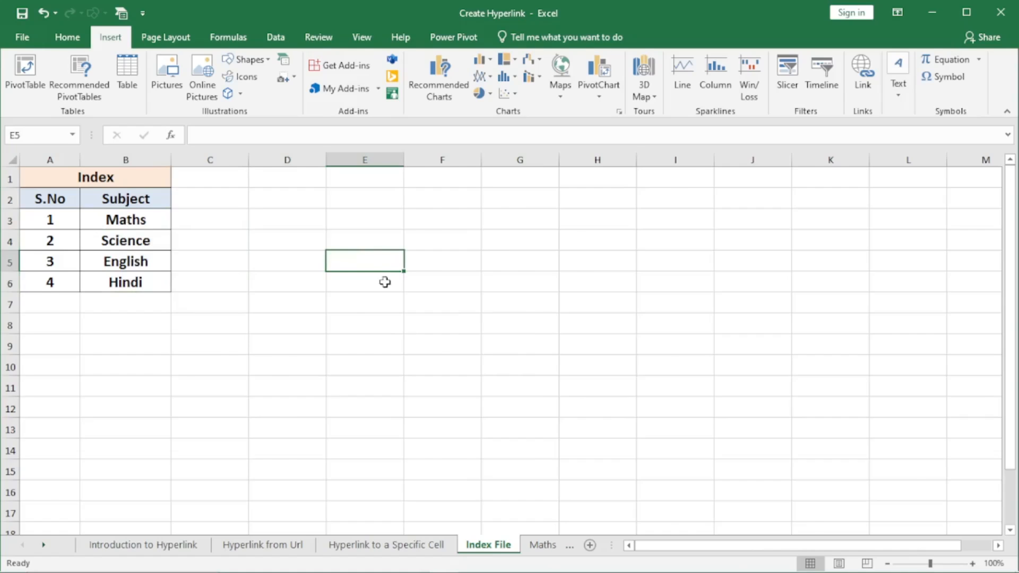
left_click(543, 544)
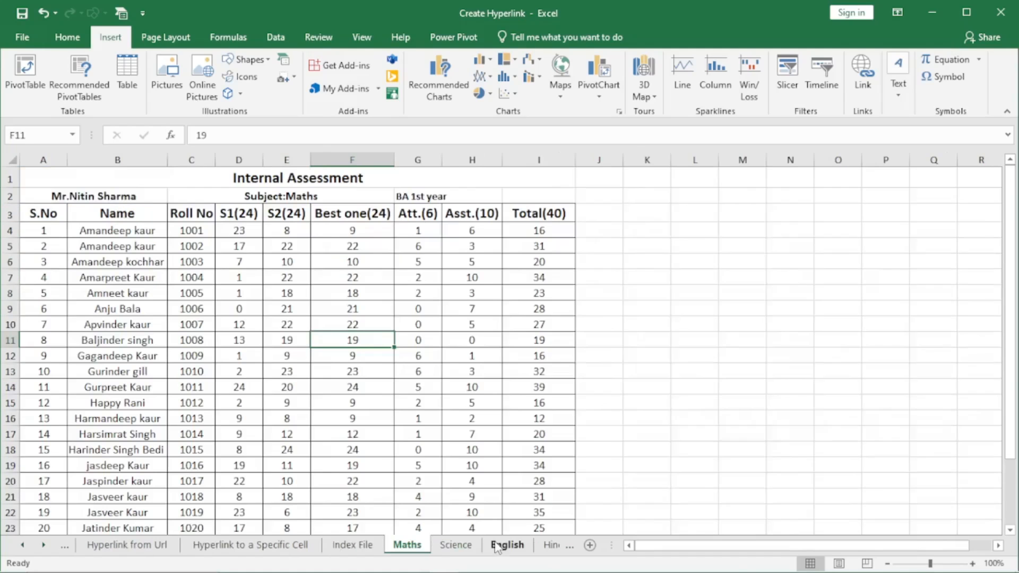
left_click(457, 545)
left_click(508, 546)
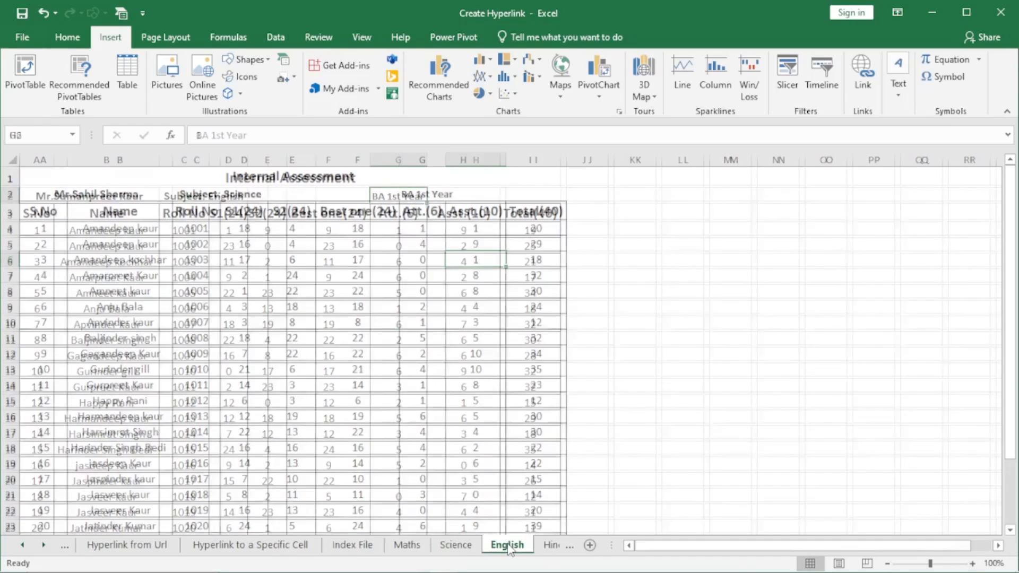
left_click(552, 545)
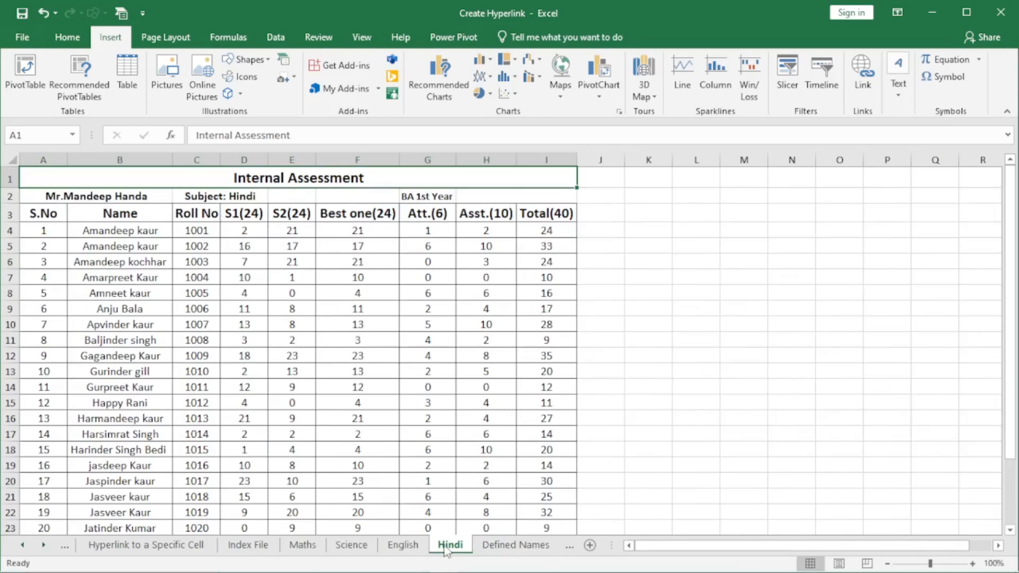
left_click(303, 546)
left_click(363, 550)
left_click(403, 546)
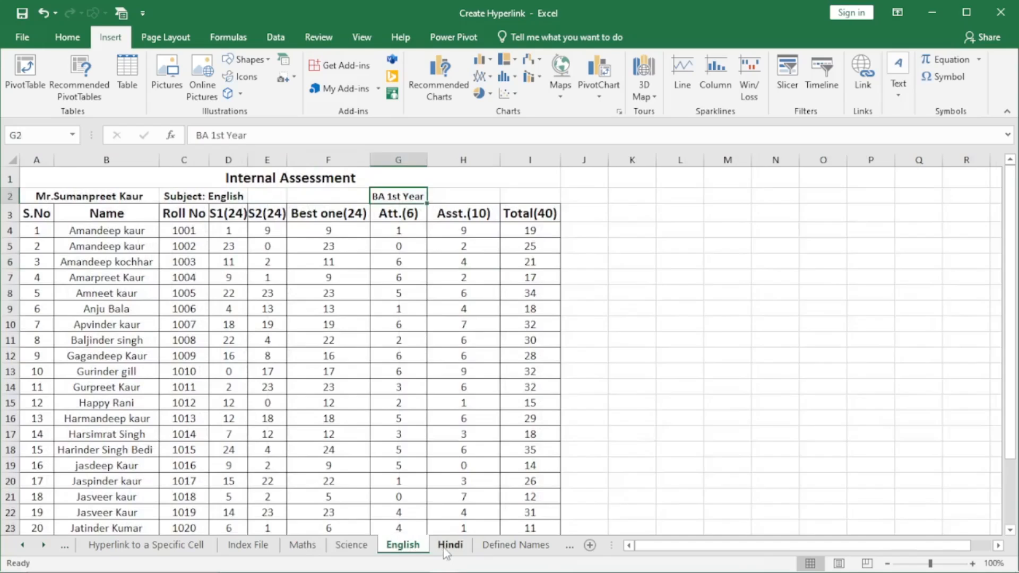
left_click(443, 549)
left_click(315, 547)
left_click(248, 545)
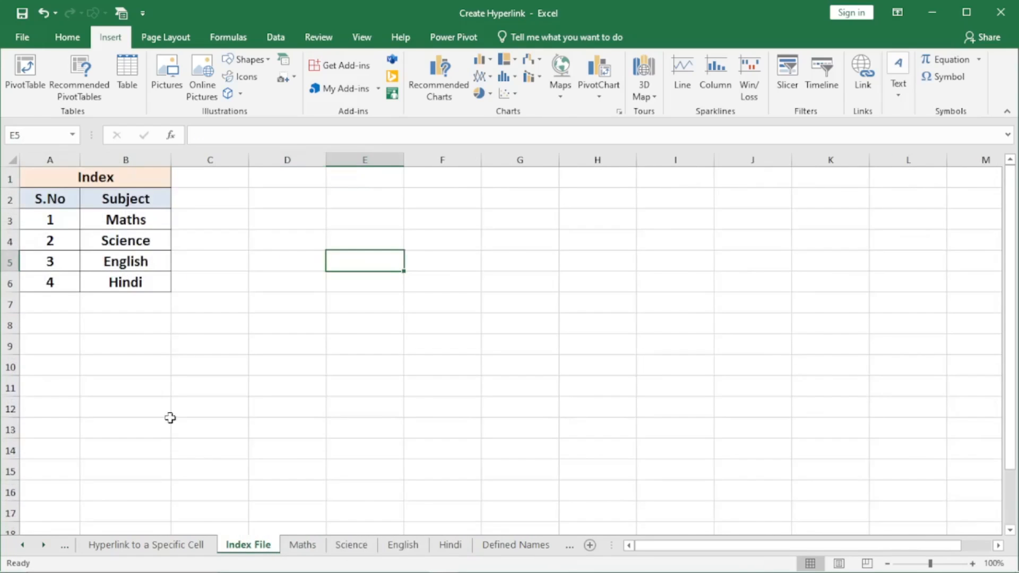
- Select the Maths entry in the index and view the Maths, Science, English and Hindi sheets it should lead to
left_click(133, 221)
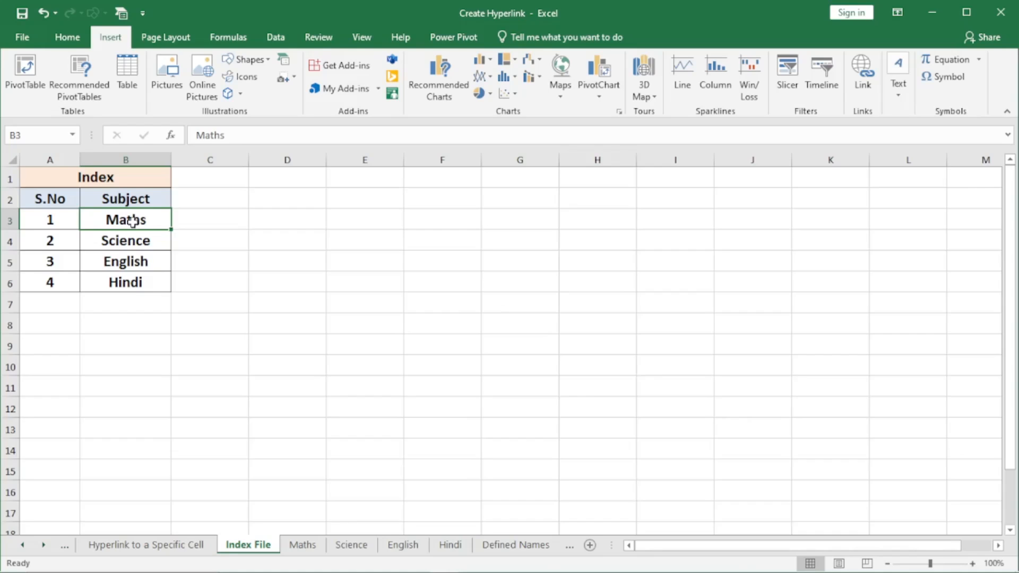
left_click(302, 545)
left_click(350, 545)
left_click(406, 545)
left_click(450, 545)
left_click(312, 549)
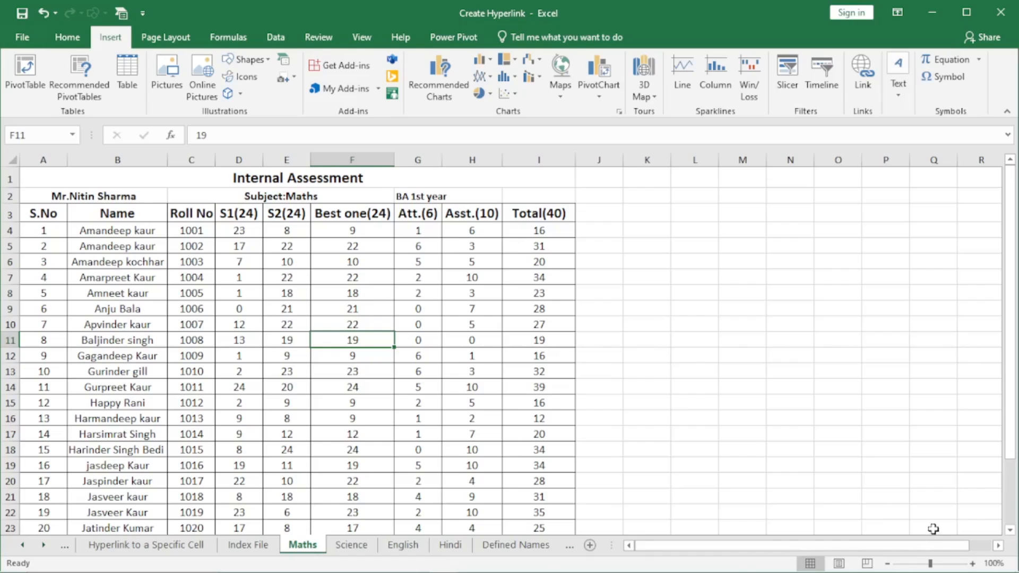
- View the list of all sheets in the workbook, dismiss it without choosing one, and return to the Index File sheet
left_click(998, 546)
left_click(998, 546)
left_click(998, 546)
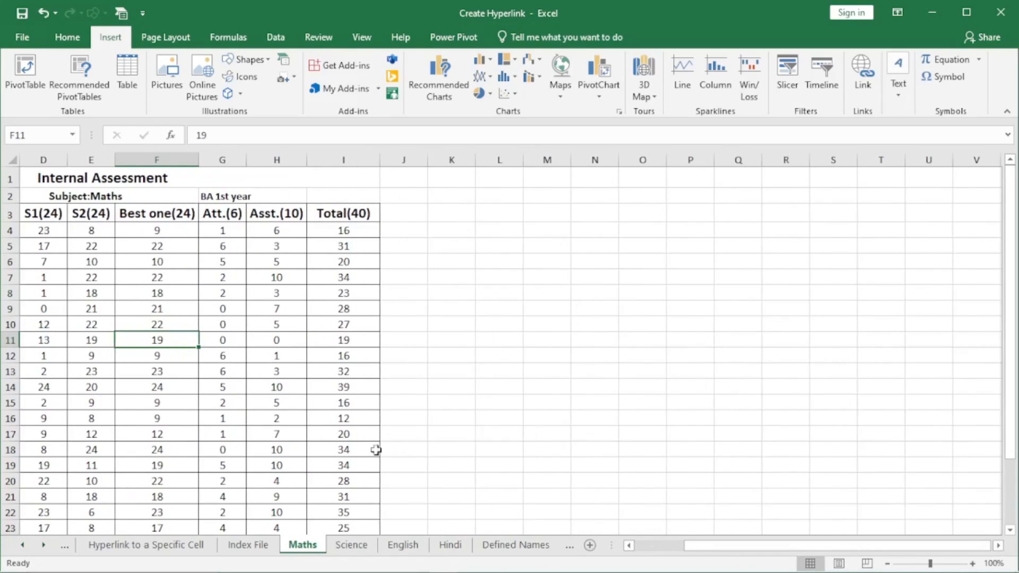
right_click(22, 545)
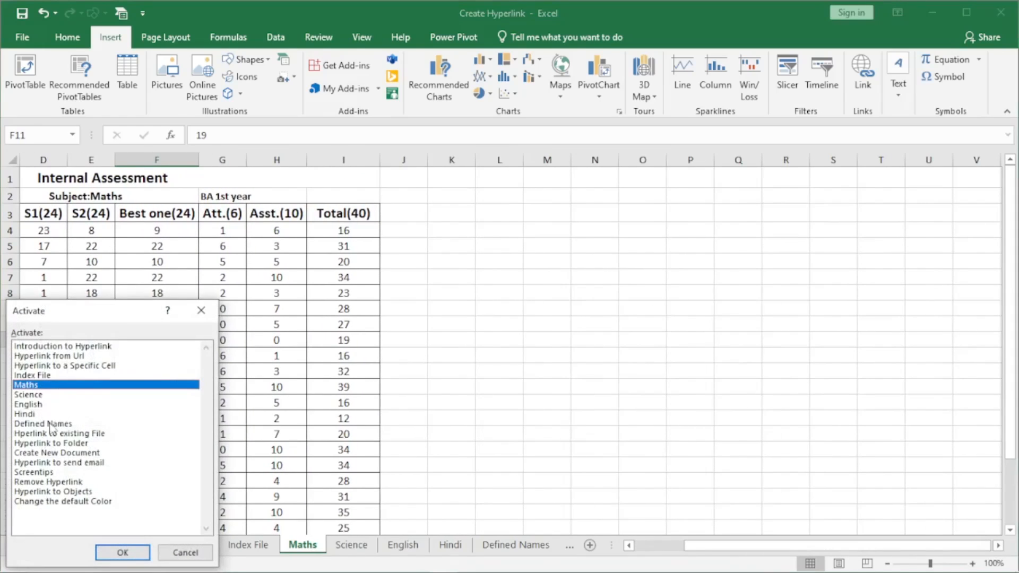
left_click(194, 554)
left_click(238, 547)
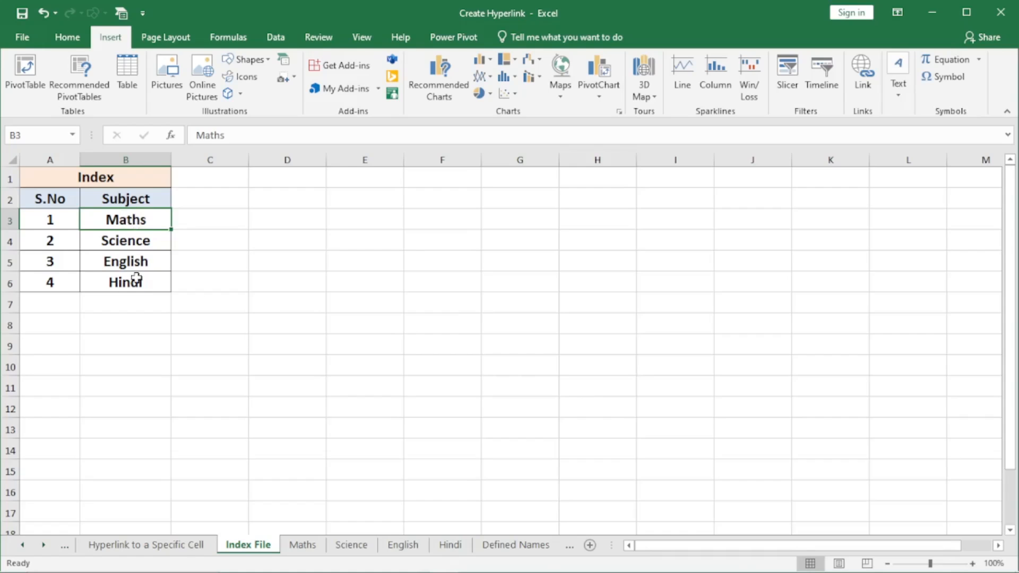
- View the Maths, Science and English sheets one after another as targets for the index entries
left_click(302, 545)
left_click(351, 545)
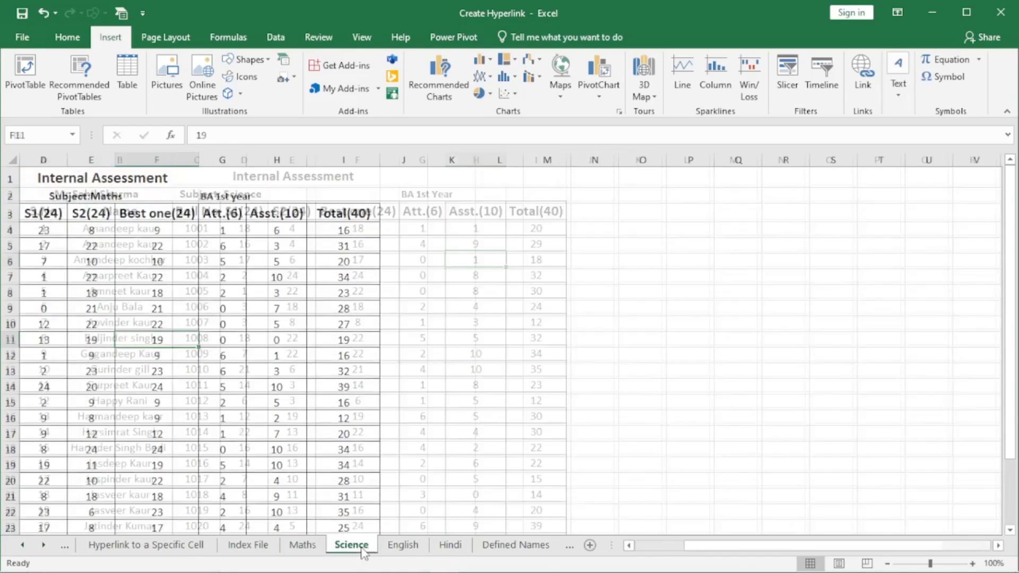
left_click(408, 545)
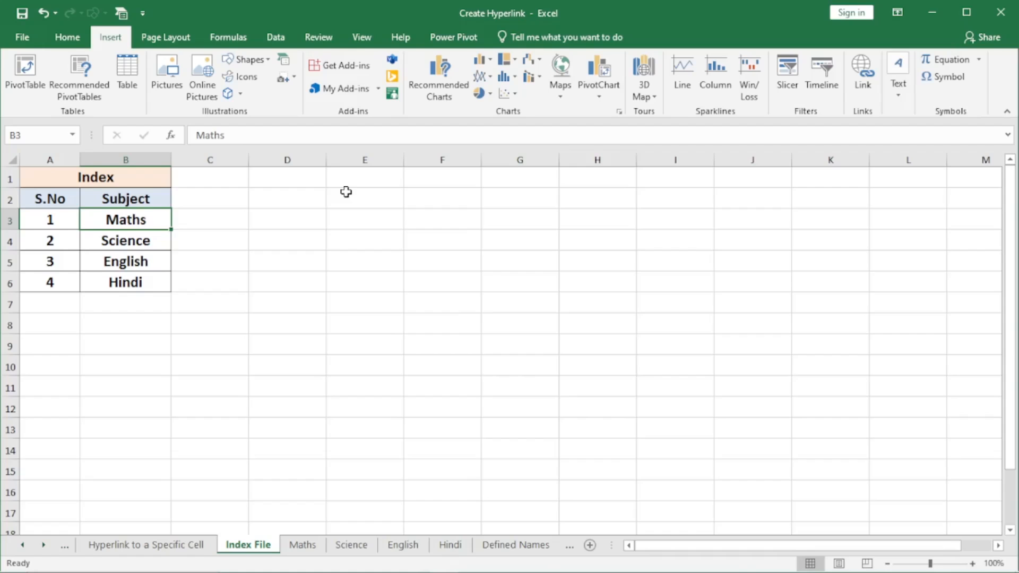
- Insert a hyperlink on the Maths entry in cell B3 that leads to cell A1 of the Maths sheet
key("ctrl+k")
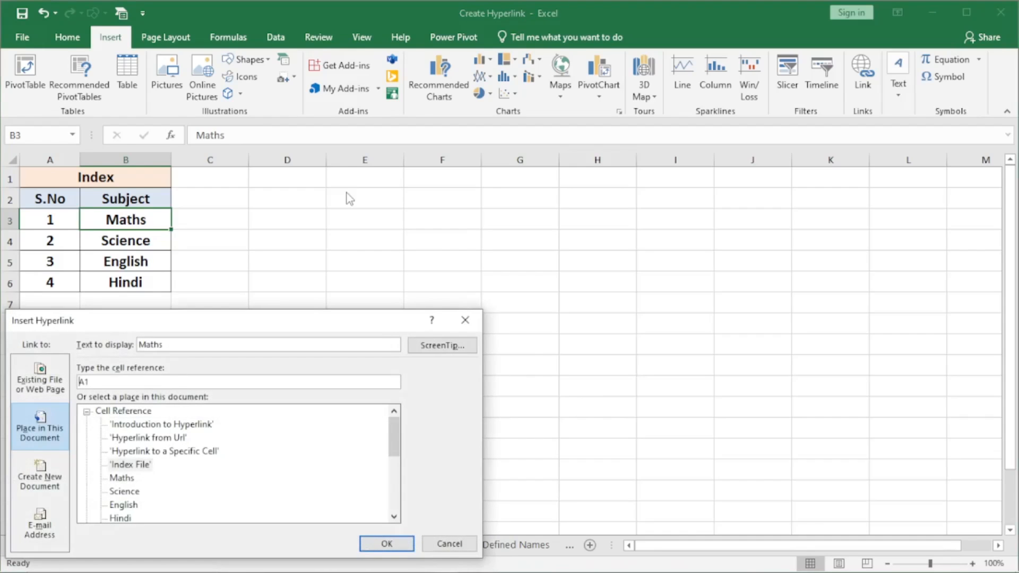
left_click_drag(297, 322, 576, 190)
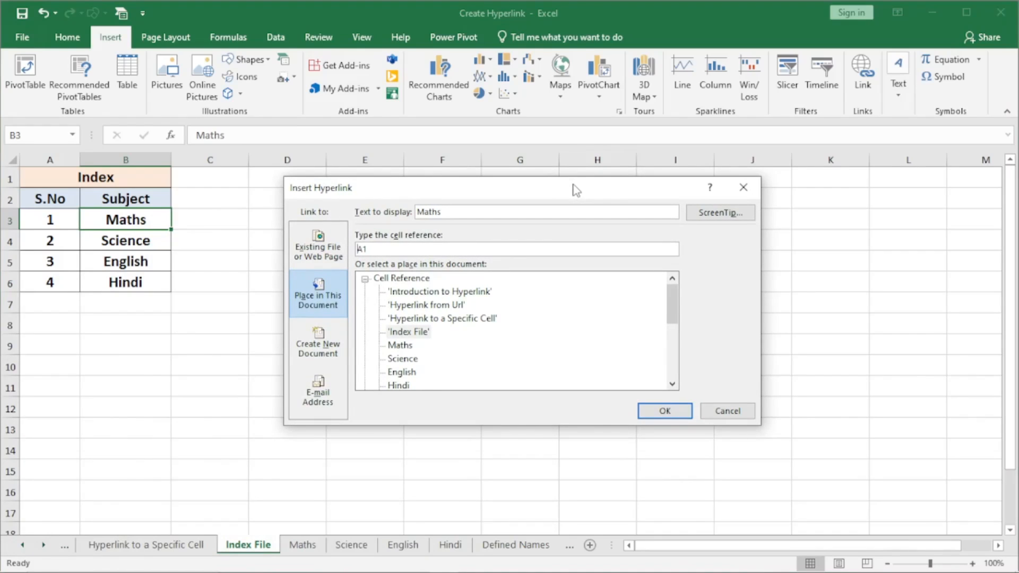
mouse_move(665, 312)
left_mouse_down()
mouse_move(667, 359)
mouse_move(672, 302)
left_mouse_up()
left_click(408, 346)
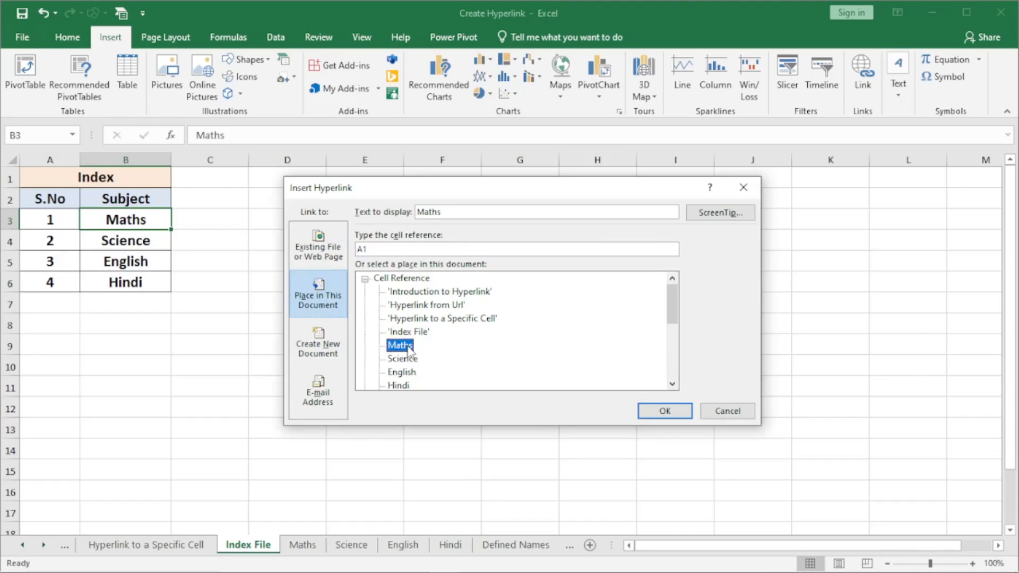
left_click(388, 249)
left_click(671, 413)
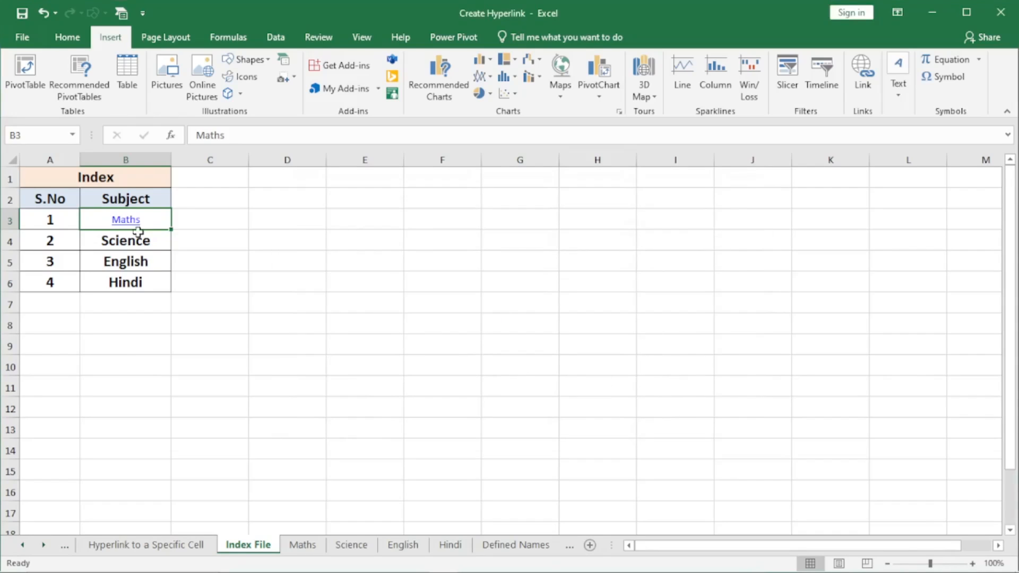
- Insert a hyperlink on the Science entry in cell B4 that leads to cell A1 of the Science sheet
left_click(127, 242)
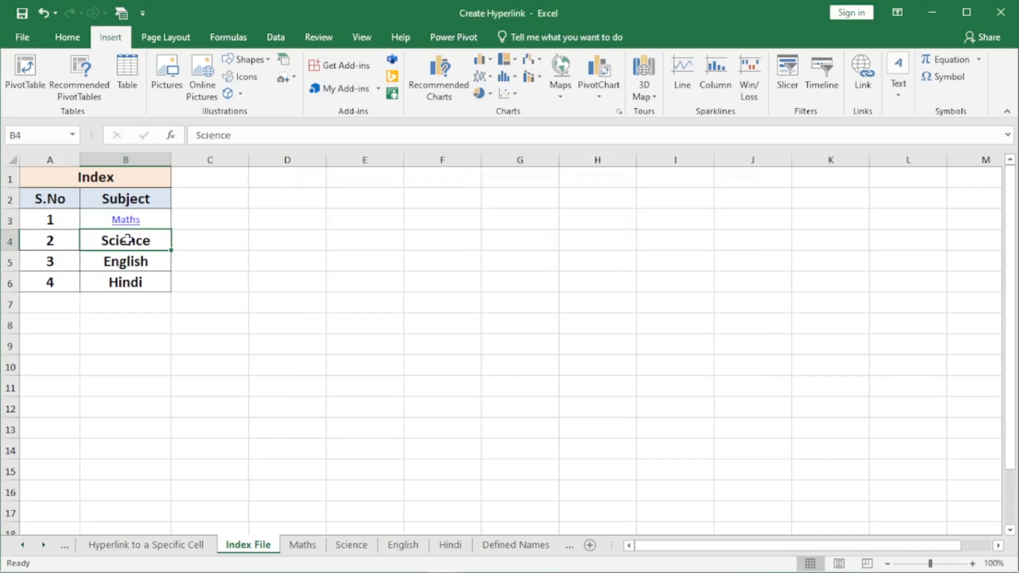
key("ctrl+k")
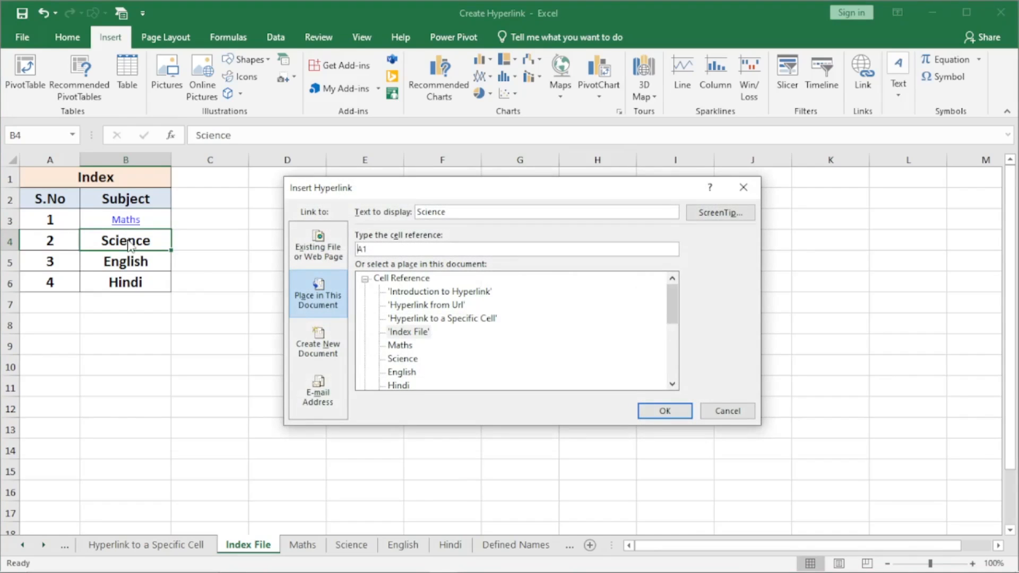
left_click(402, 359)
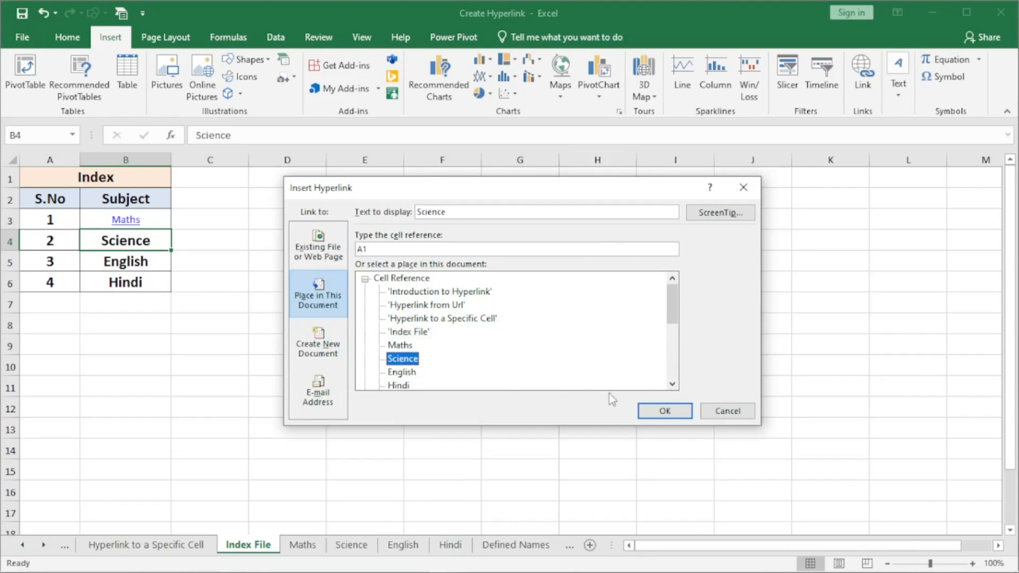
left_click(674, 411)
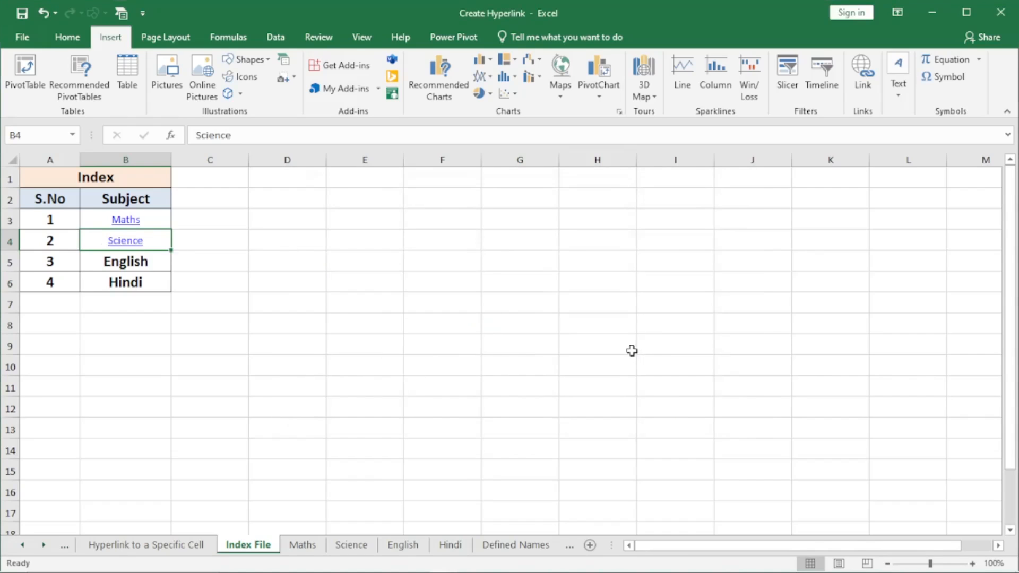
- Insert a hyperlink on the English entry in cell B5 that leads to cell A1 of the English sheet
key("Down")
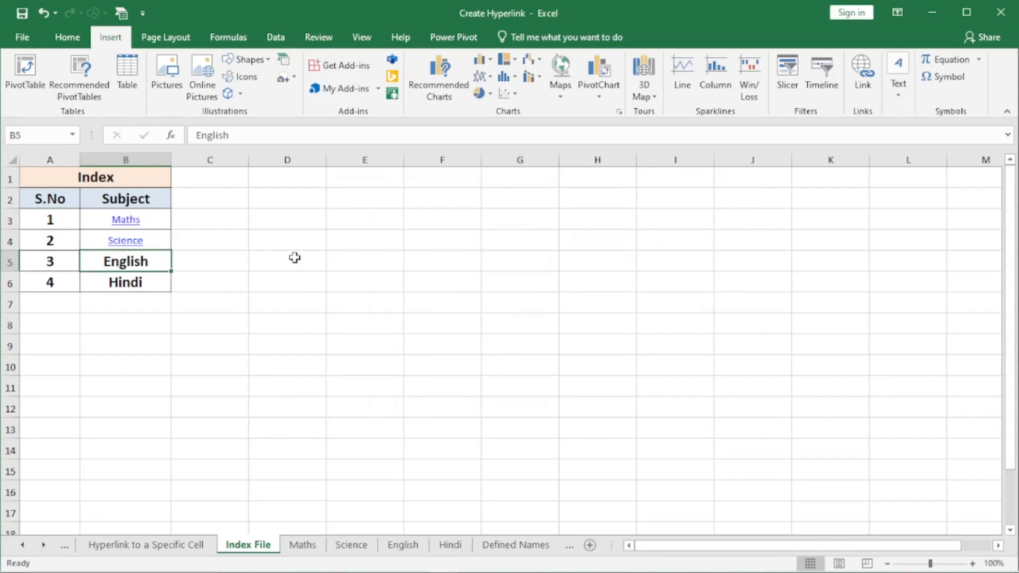
key("ctrl+k")
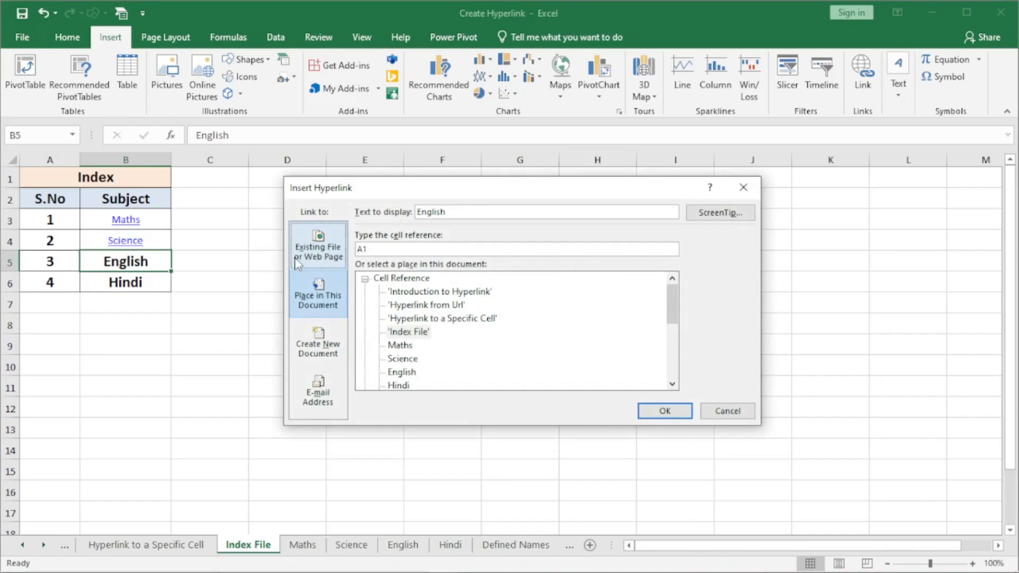
left_click(412, 373)
left_click(662, 412)
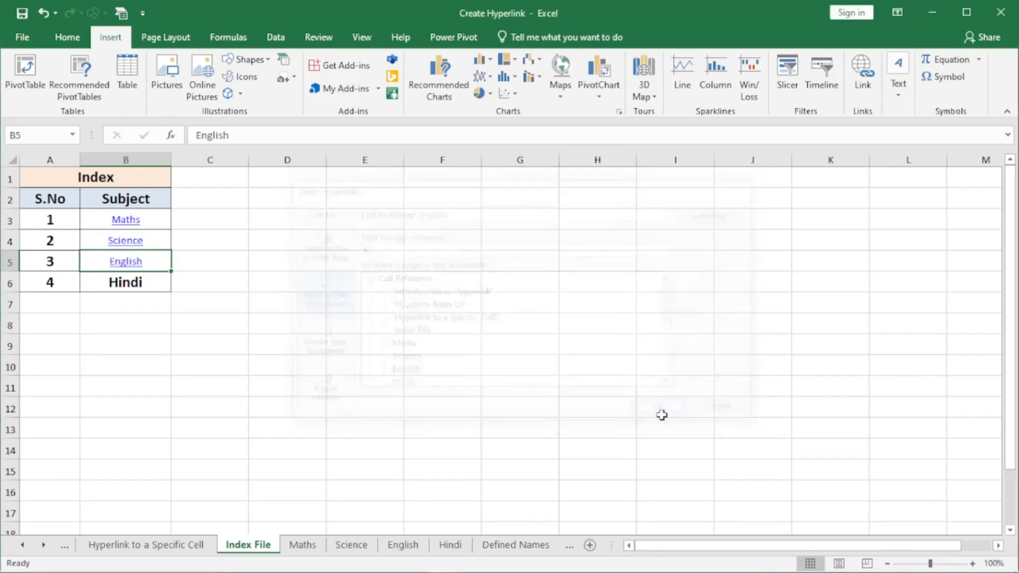
- Insert a hyperlink on the Hindi entry in cell B6 that leads to cell A1 of the Hindi sheet
left_click(144, 283)
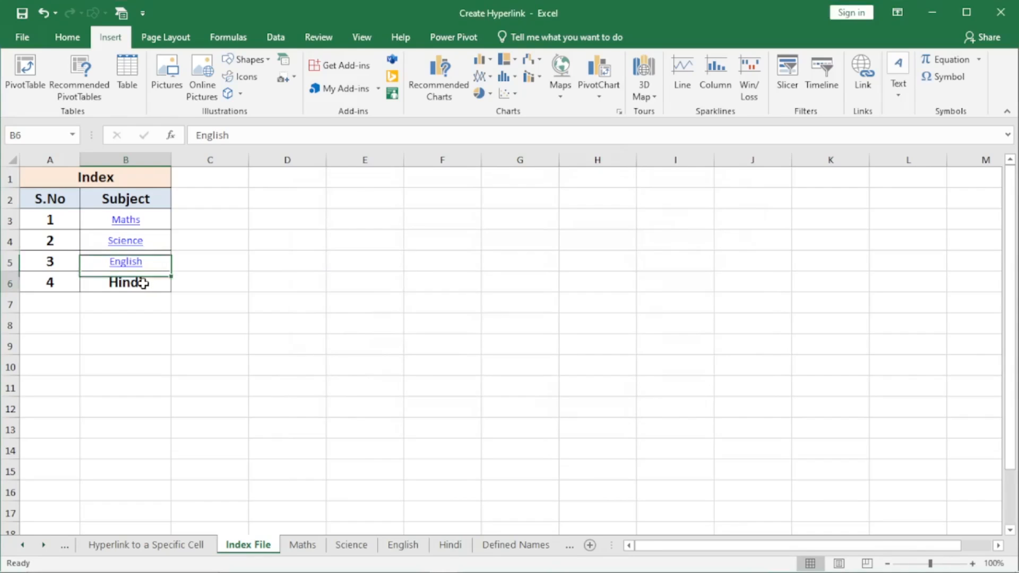
key("ctrl+k")
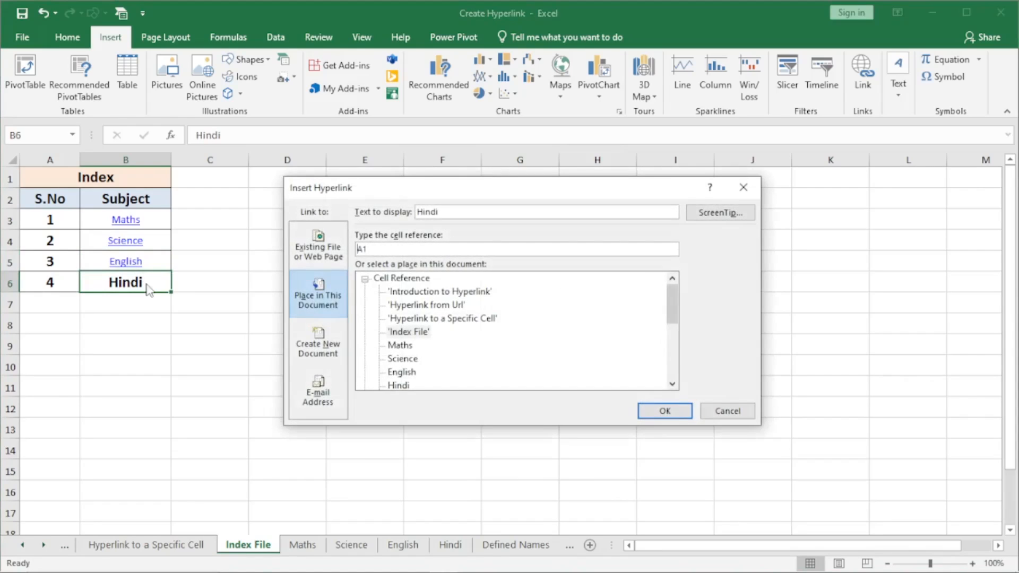
left_click(399, 386)
left_click(665, 411)
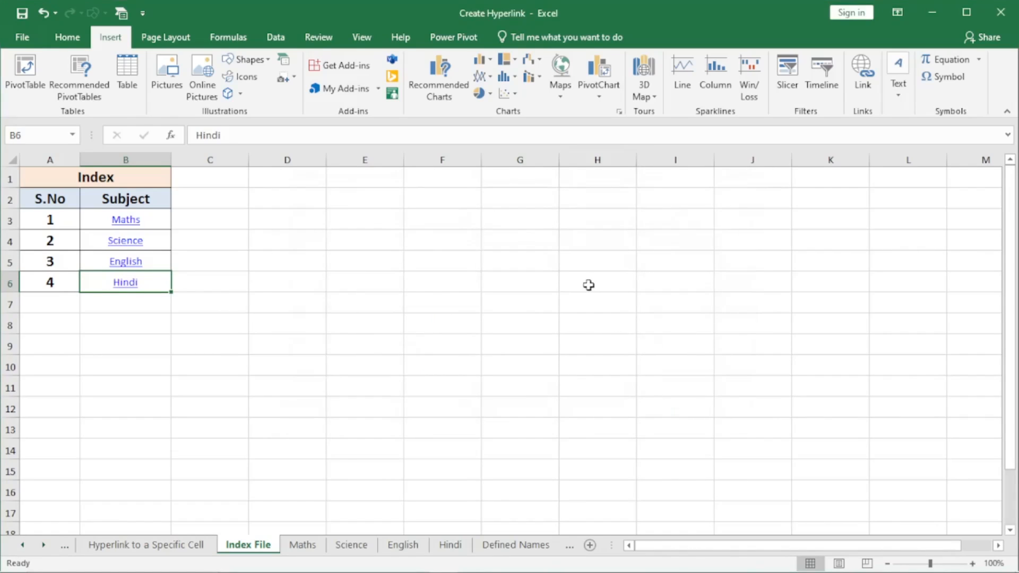
- Make the four linked subject names in cells B3 to B6 bold and remove their underline
left_click_drag(126, 222, 151, 285)
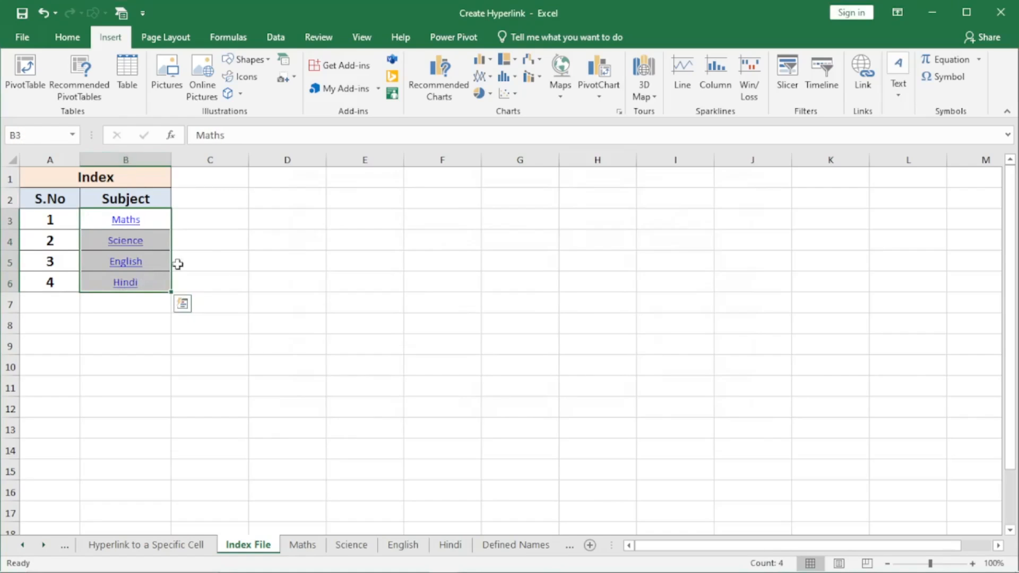
left_click(73, 39)
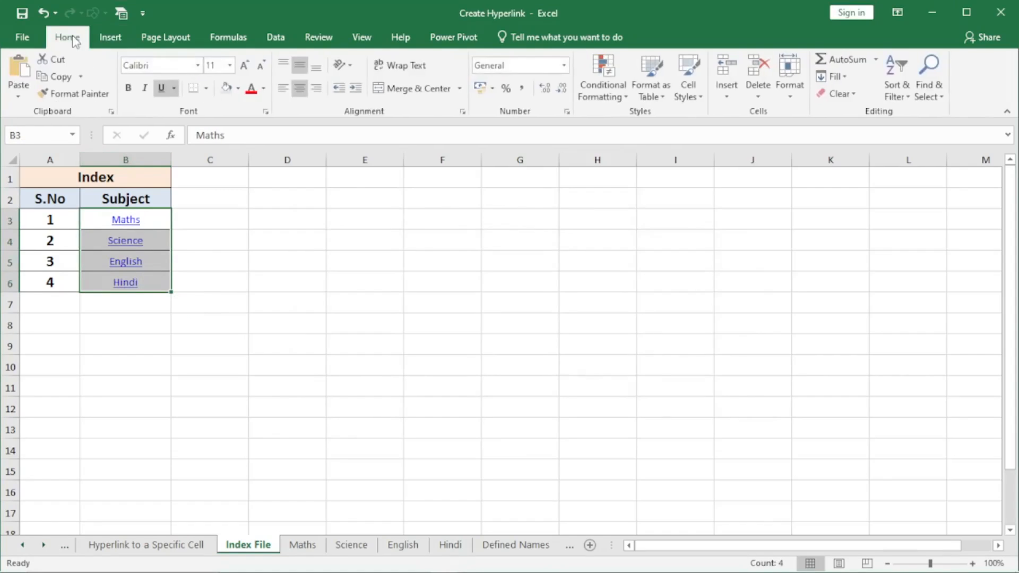
left_click(130, 89)
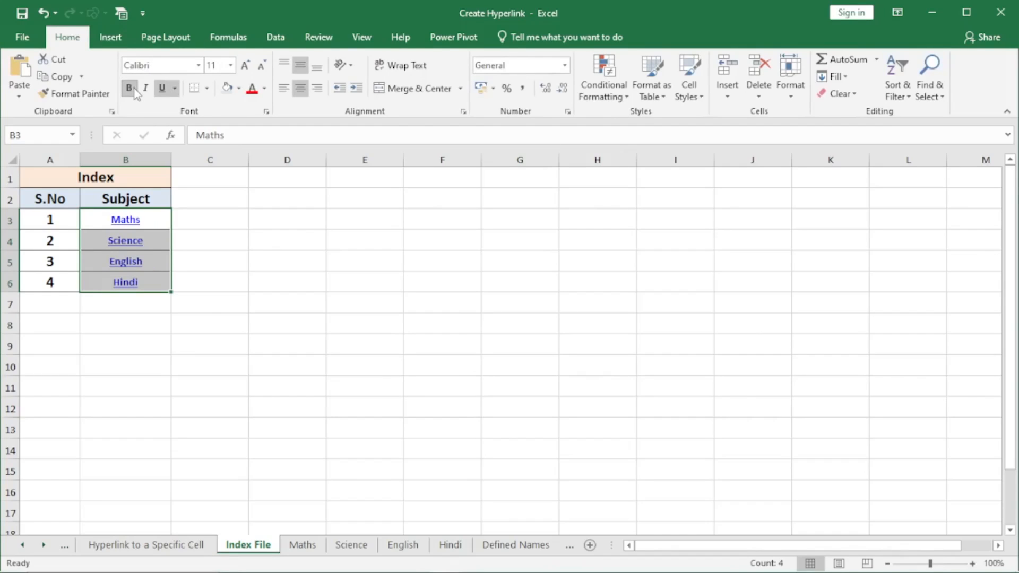
left_click(163, 89)
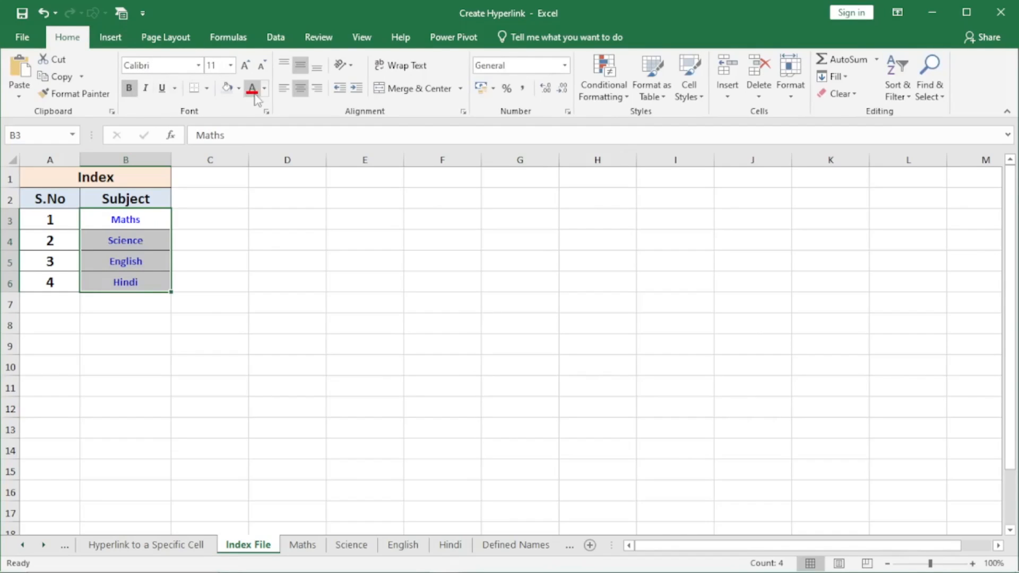
- Set the subject names in B3 to B6 to the Automatic font colour and font size 18
left_click(239, 89)
left_click(241, 92)
left_click(264, 89)
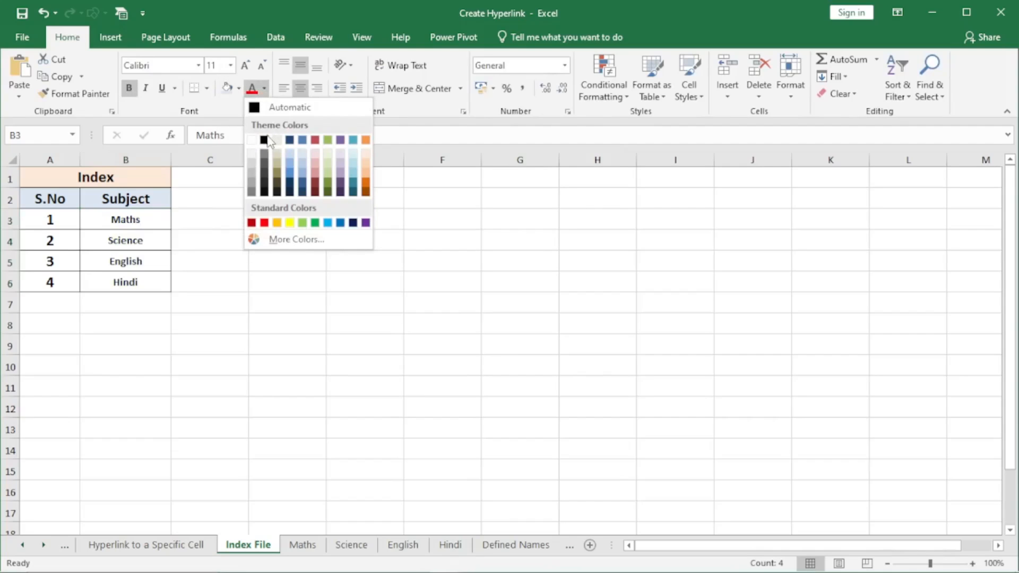
left_click(257, 108)
left_click(232, 65)
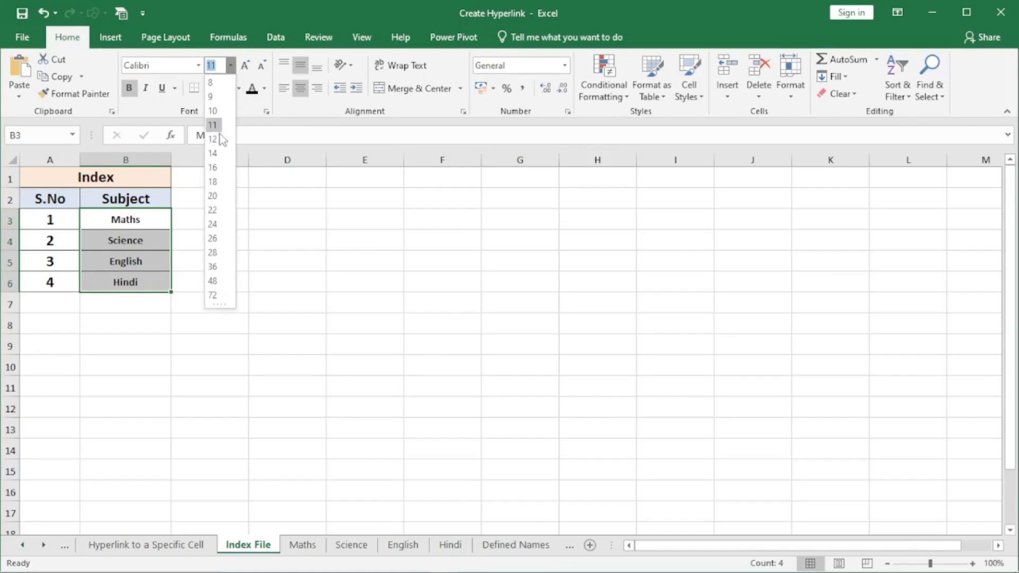
left_click(215, 188)
left_click(309, 247)
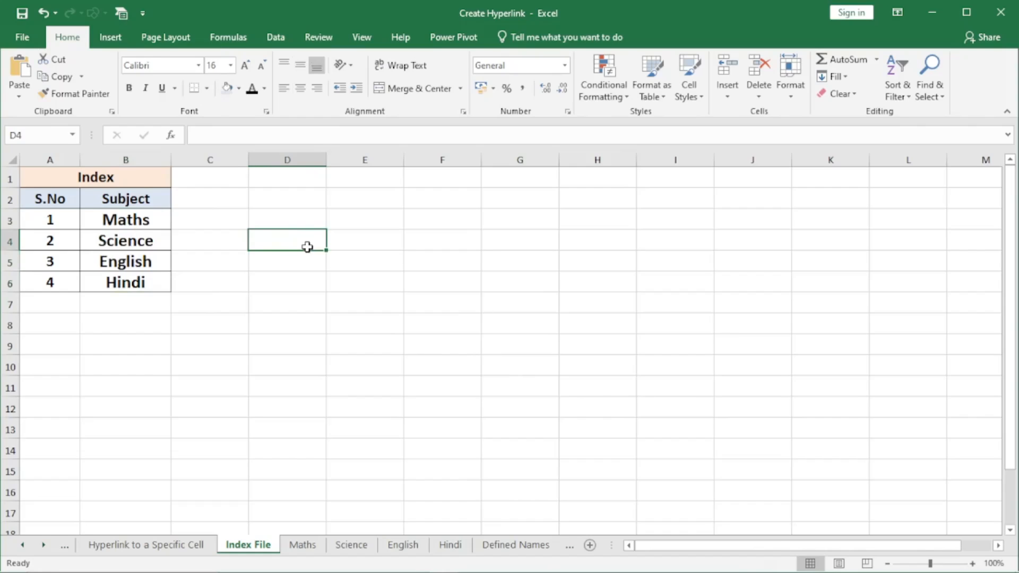
- Test the Maths, Science, English and Hindi links one by one, returning to the Index File sheet after each
left_click(143, 224)
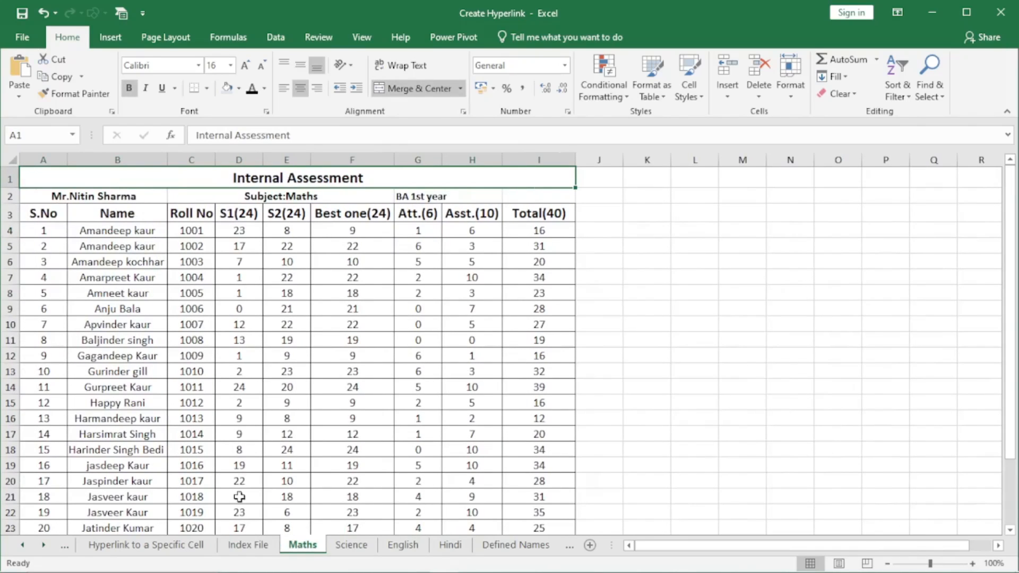
left_click(252, 547)
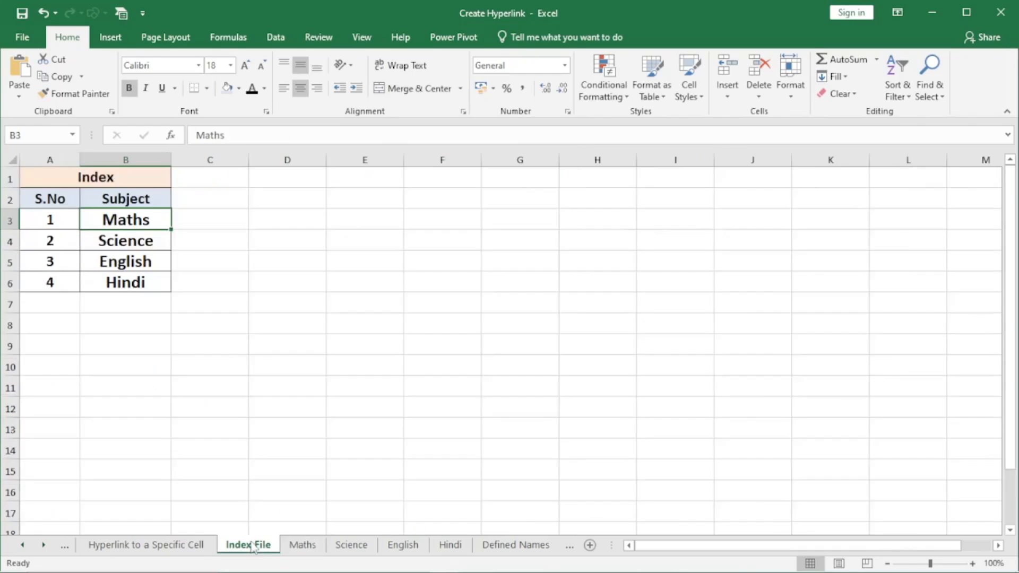
left_click(142, 242)
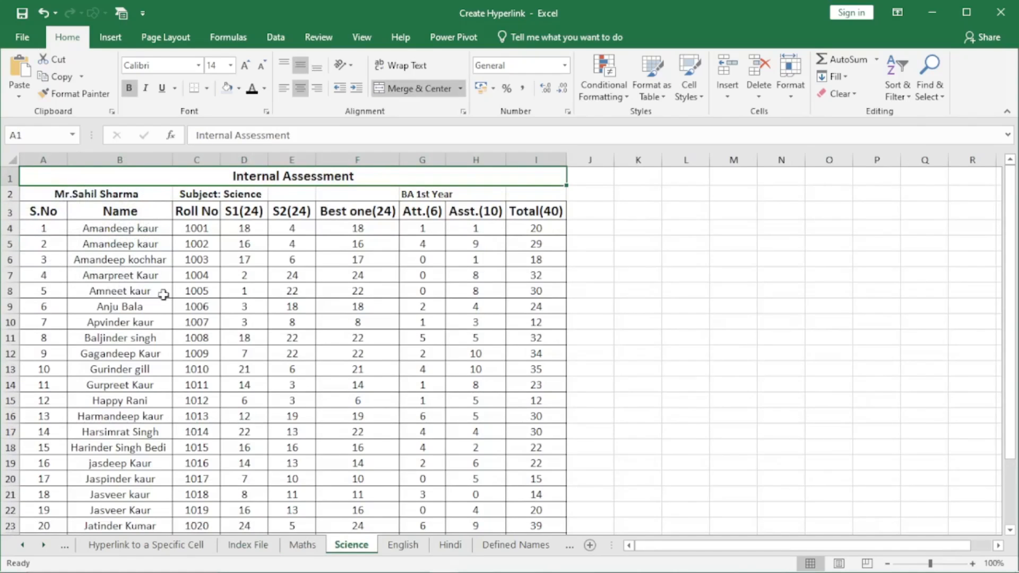
left_click(260, 547)
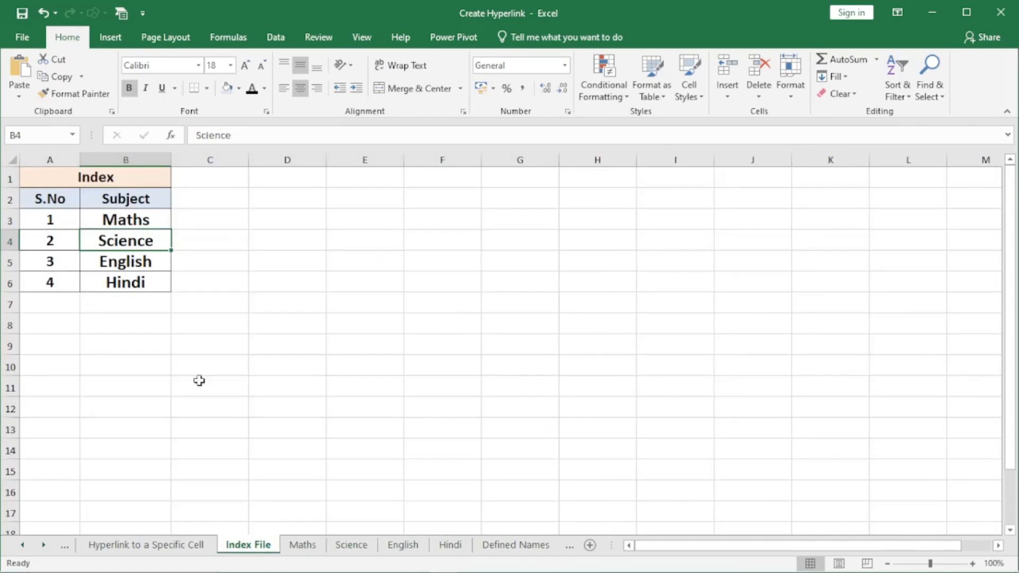
left_click(144, 264)
left_click(254, 545)
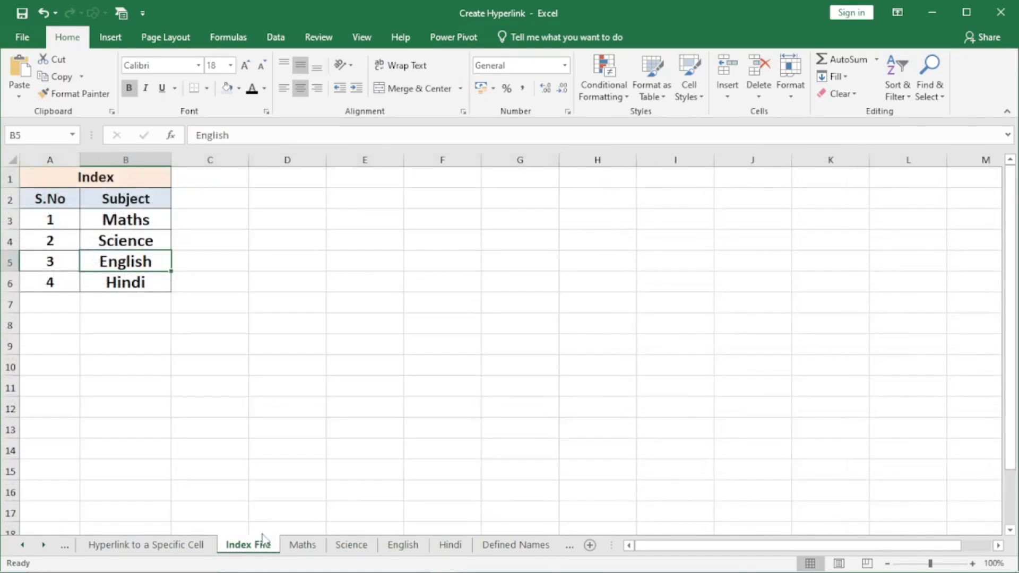
left_click(141, 282)
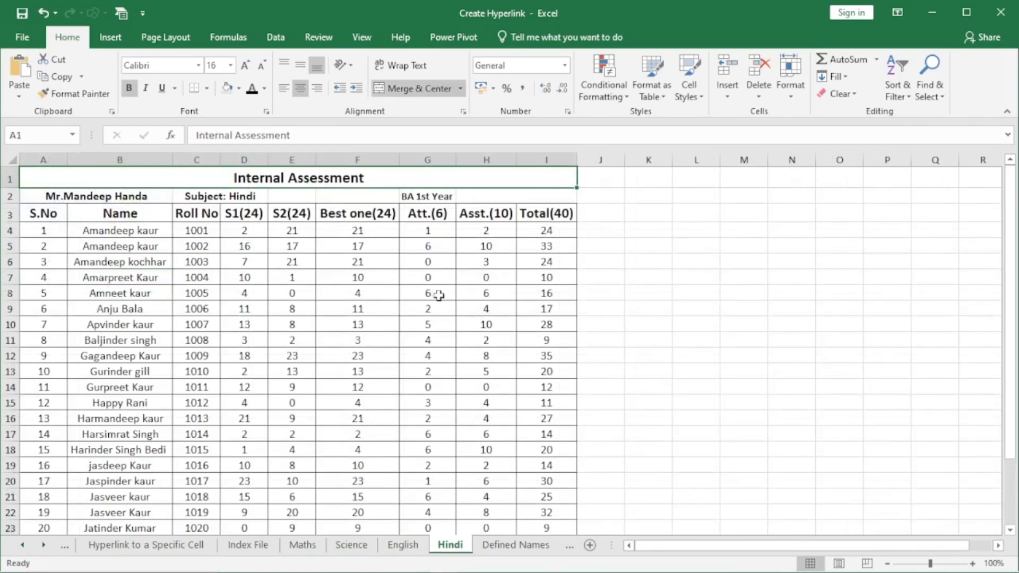
left_click(248, 545)
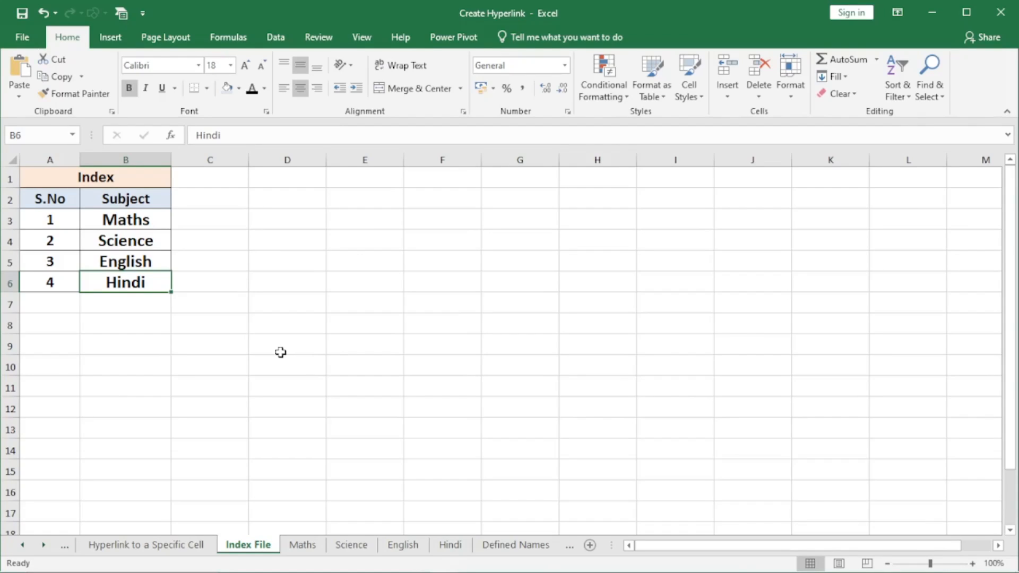
- View the list of all sheets in the workbook and dismiss it without switching sheets
left_click_drag(824, 543, 761, 539)
right_click(21, 548)
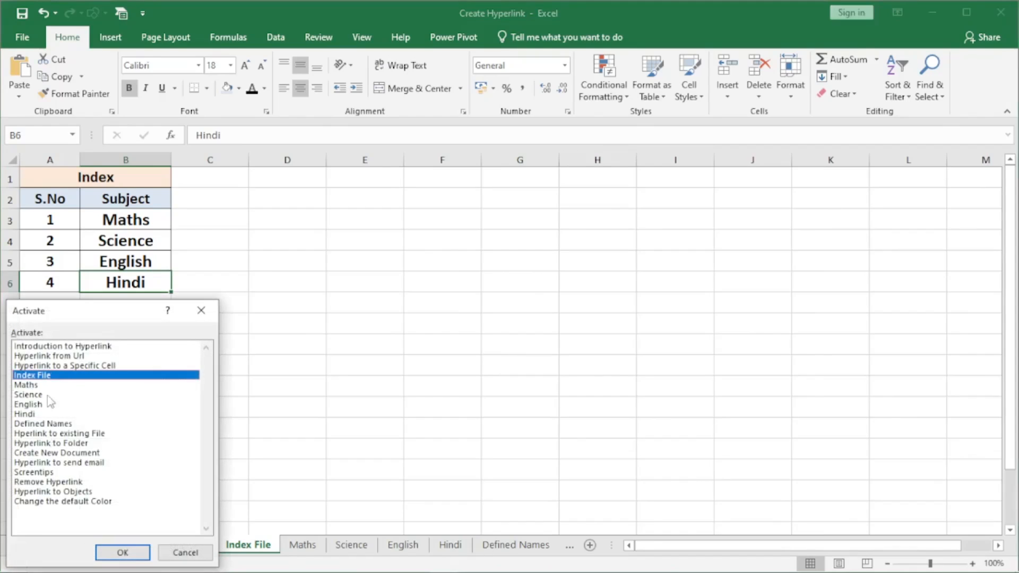
left_click(197, 553)
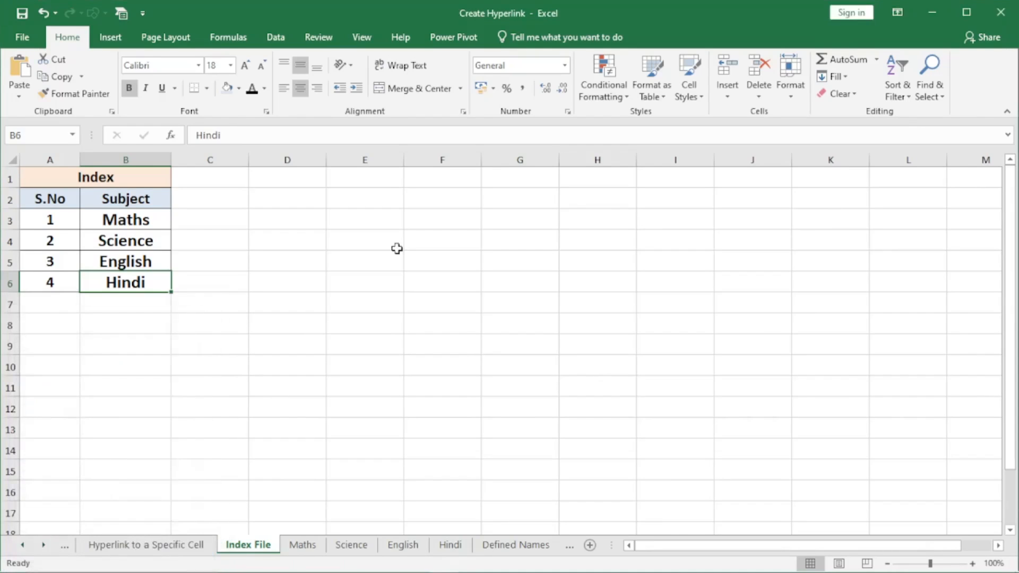
- Look through the Maths, Science, English and Hindi sheets, return to the Index File sheet, and go through the four subject sheets once more
left_click(302, 545)
left_click(351, 545)
left_click(403, 545)
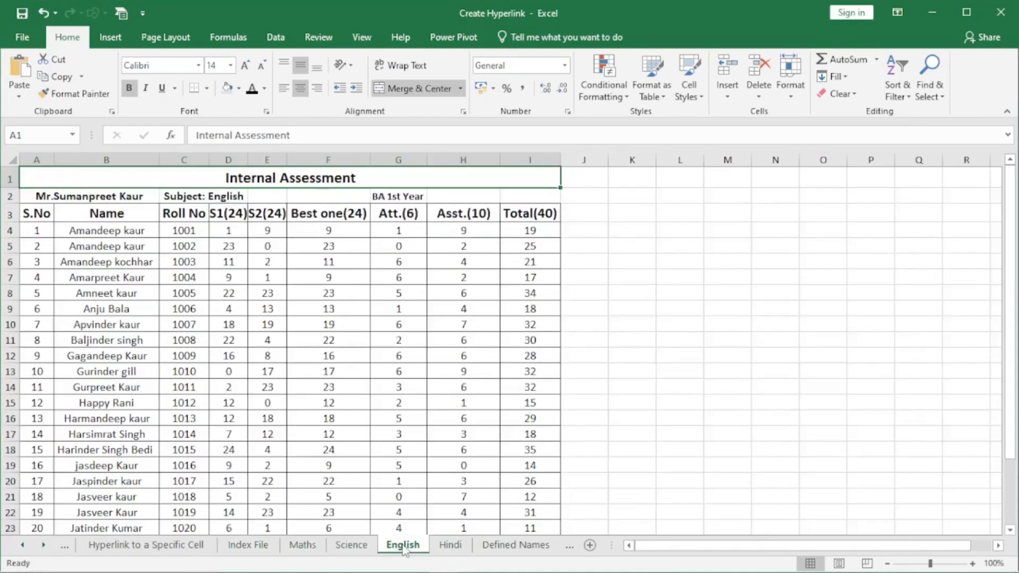
left_click(450, 545)
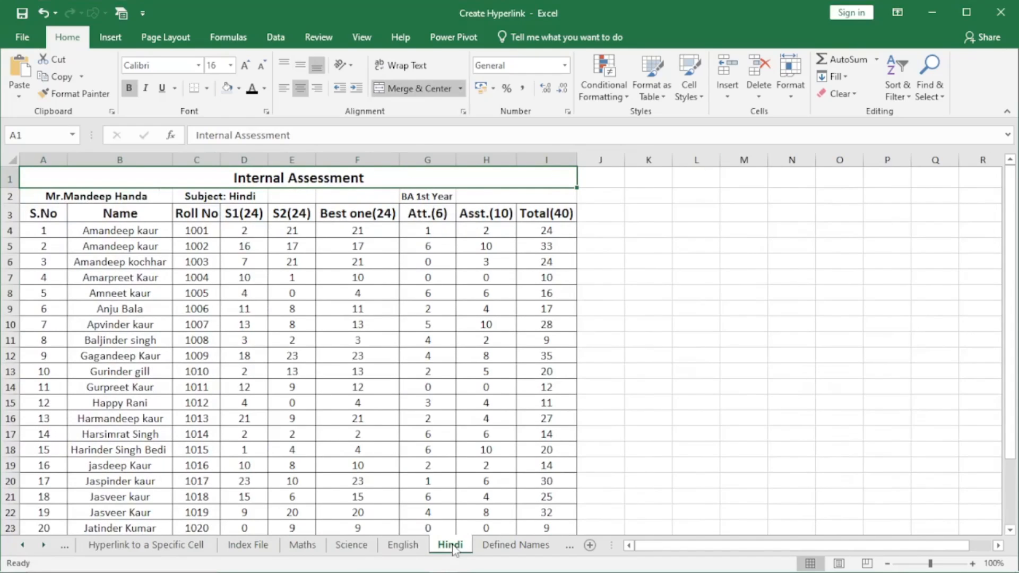
left_click(263, 544)
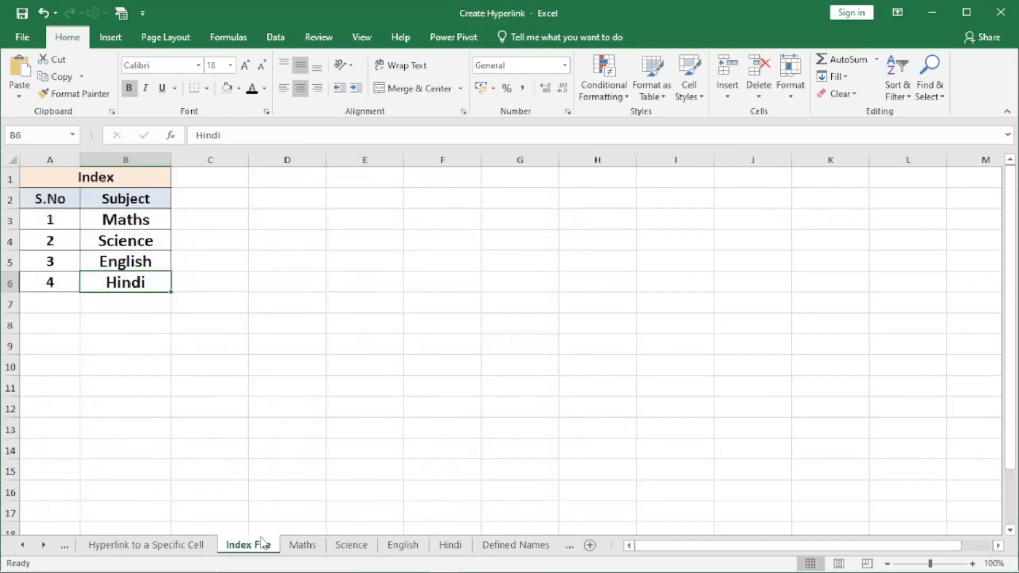
left_click(302, 546)
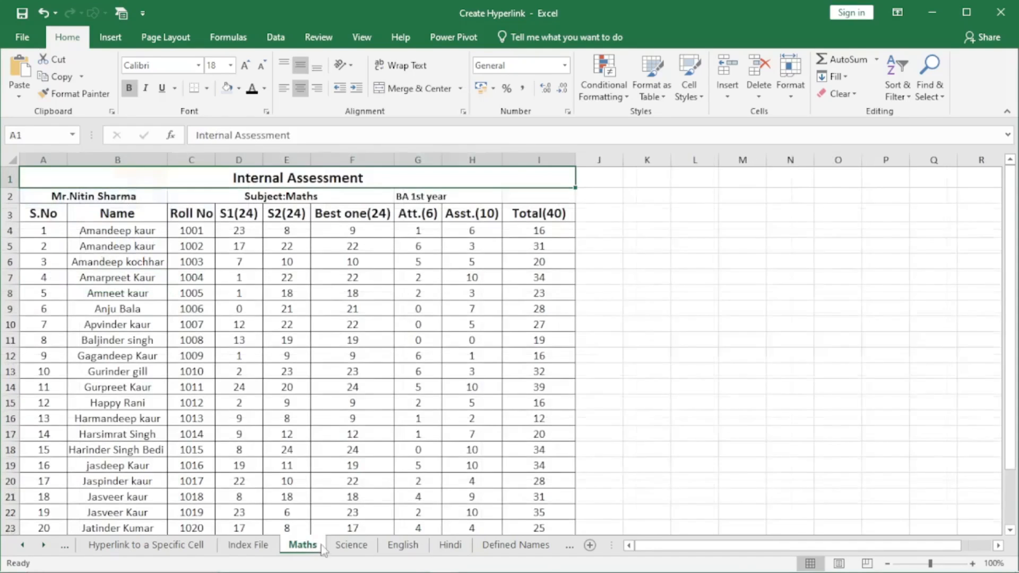
left_click(351, 545)
left_click(393, 546)
left_click(444, 547)
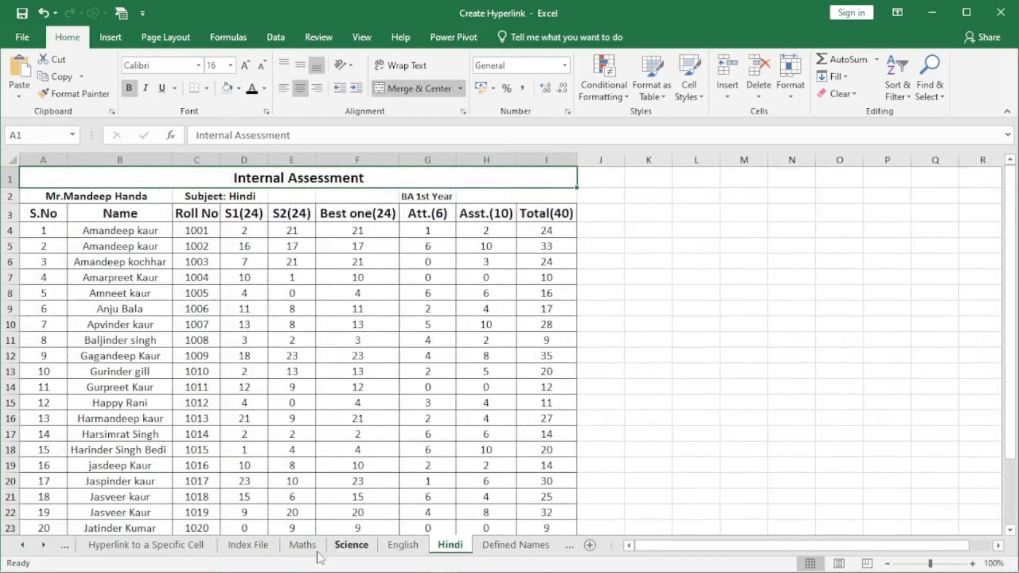
- Enter "Back to Index" in cell K3 of the Maths sheet and widen column K to fit the text
left_click(302, 547)
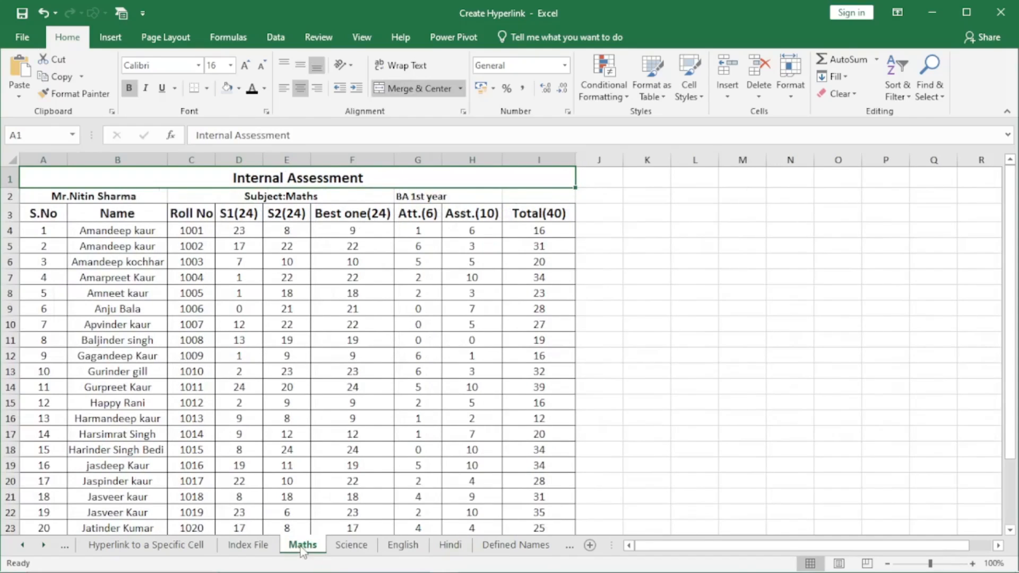
left_click(646, 213)
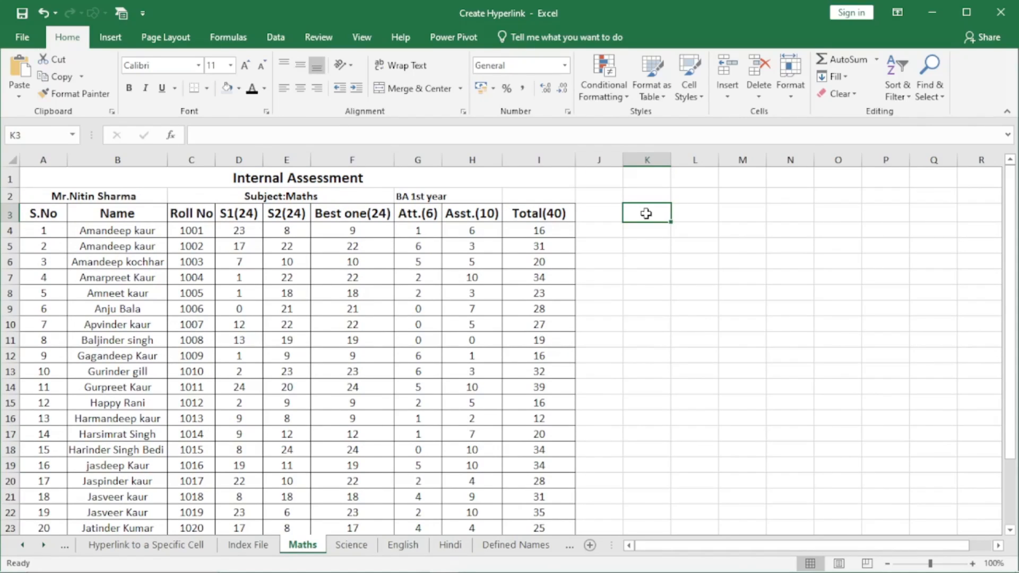
type("Ba")
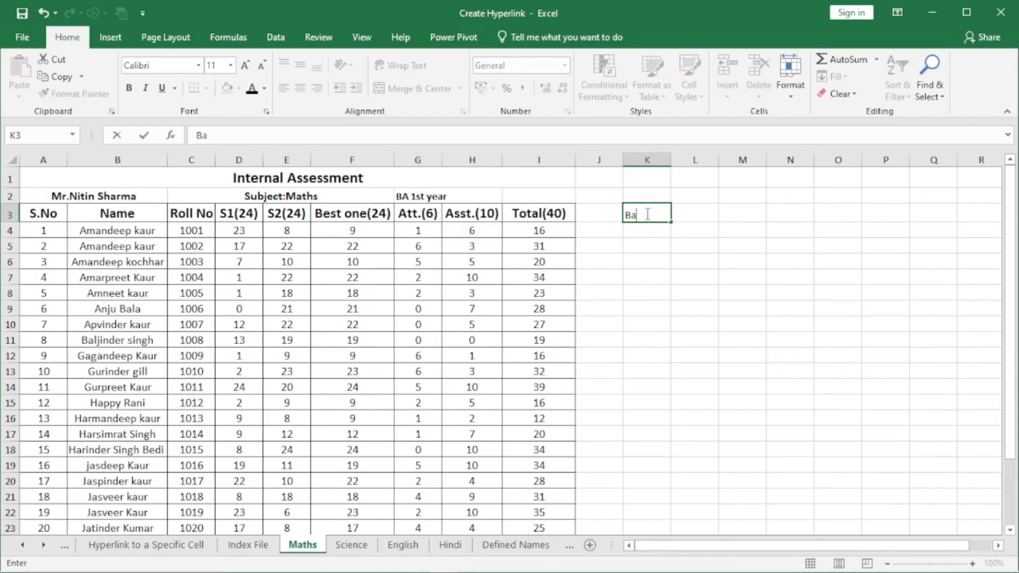
type("ck to Index")
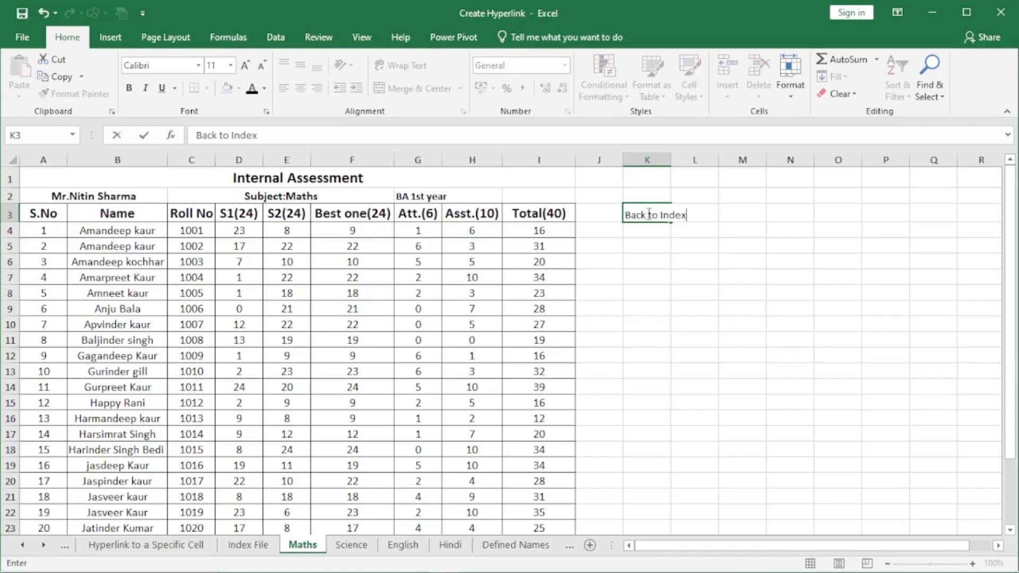
left_click(626, 259)
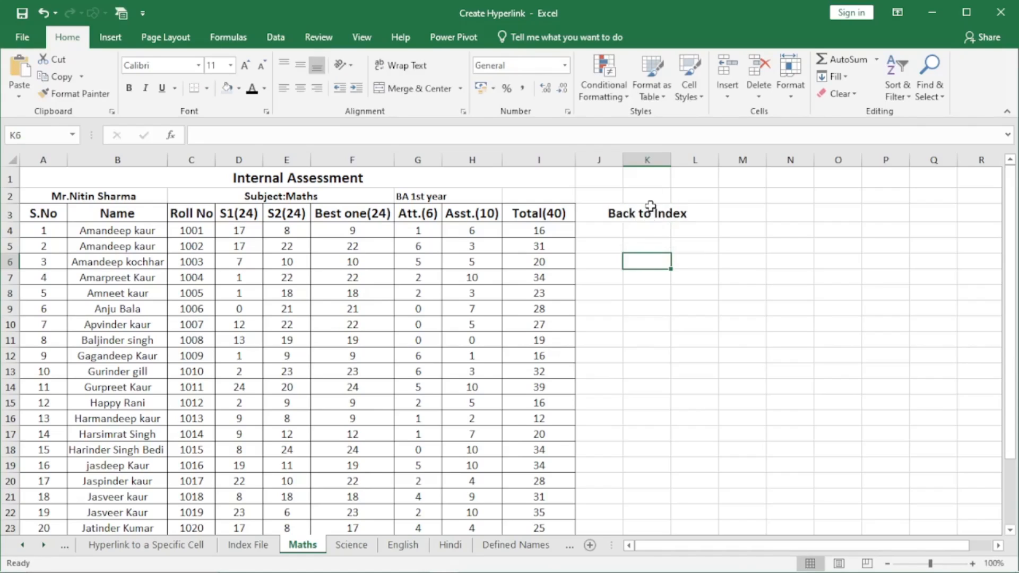
left_click_drag(675, 156, 710, 157)
- Link the "Back to Index" text in cell K3 of the Maths sheet to the Index File sheet
left_click(667, 212)
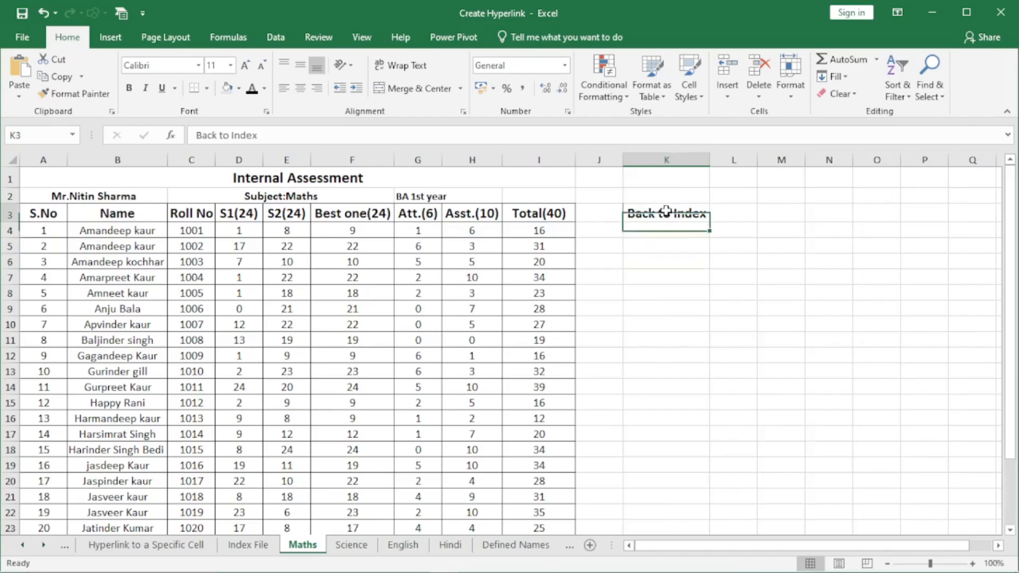
key("ctrl+k")
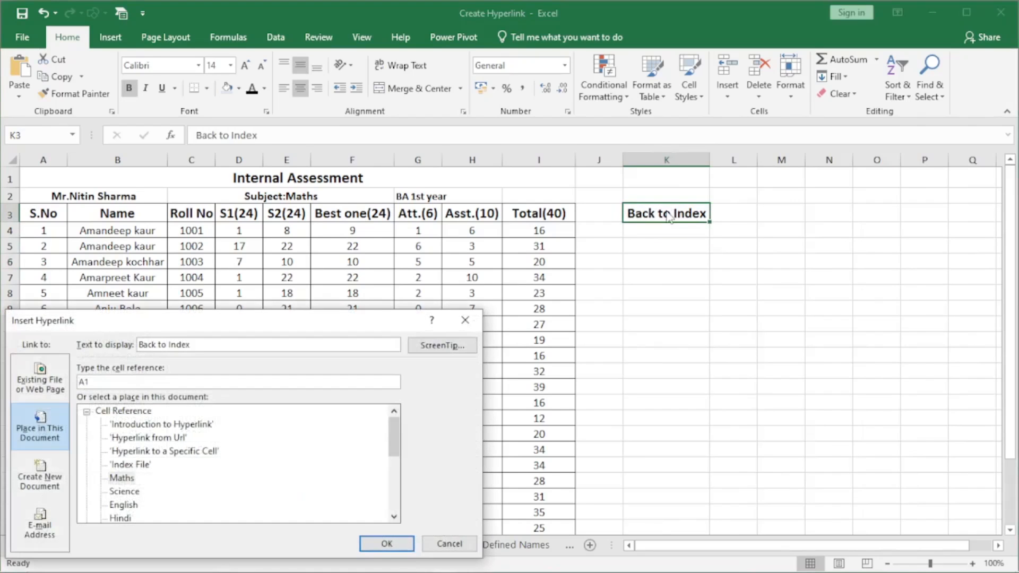
left_click_drag(230, 321, 367, 133)
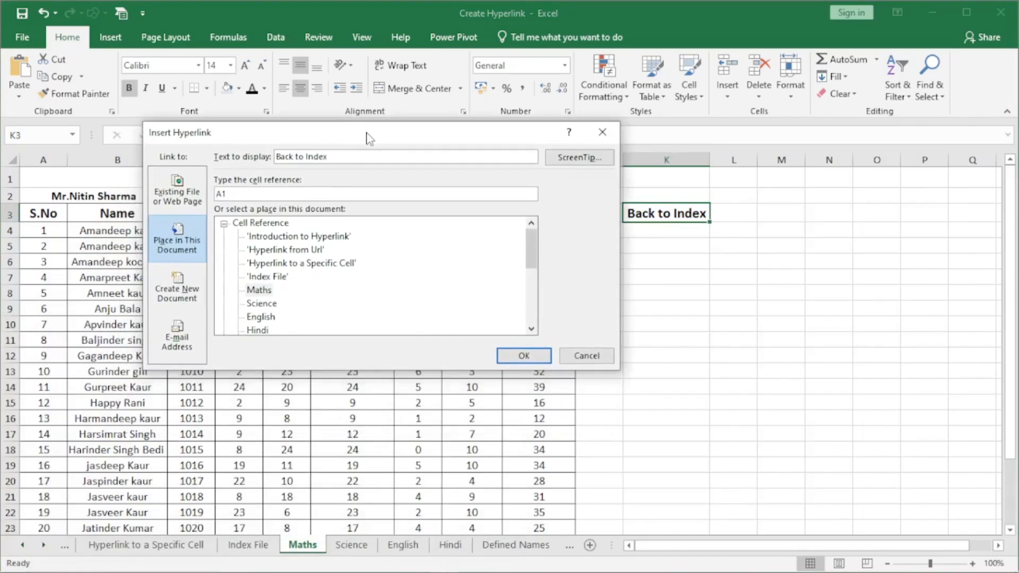
left_click(276, 277)
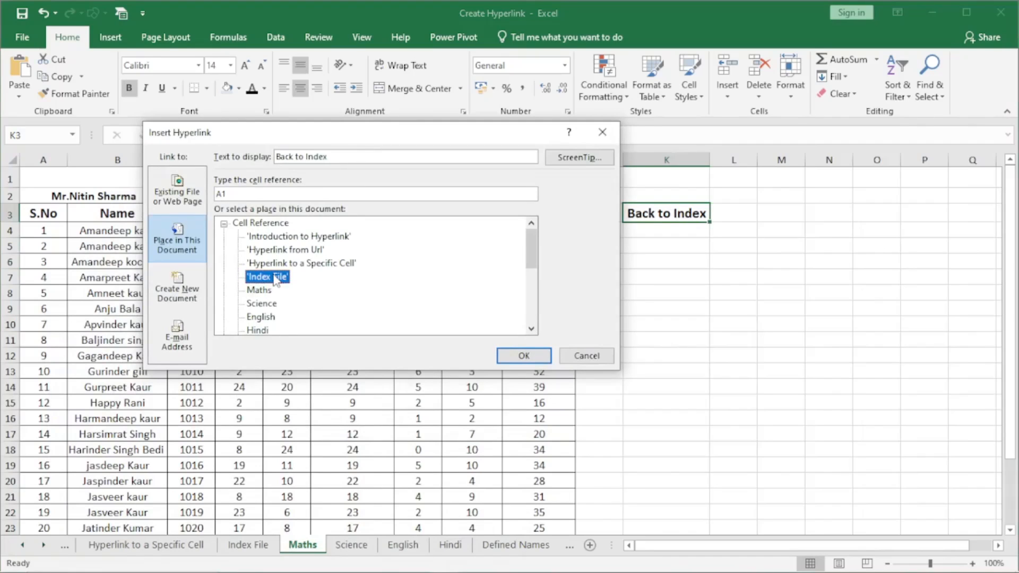
left_click(523, 354)
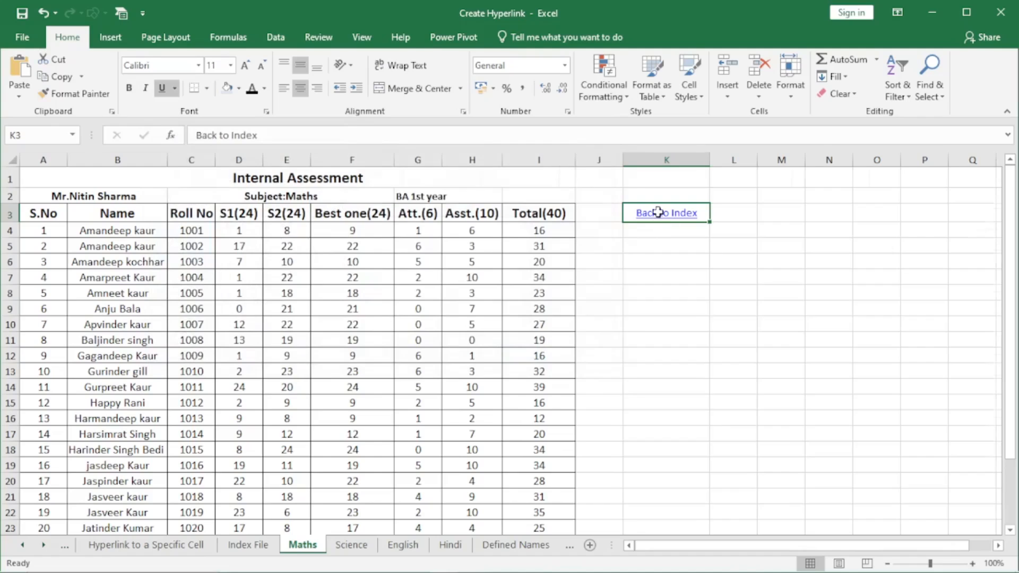
- Test the Back to Index link, return to the Maths sheet, and look through the Science, English and Hindi sheets before going back to Maths
left_click(657, 213)
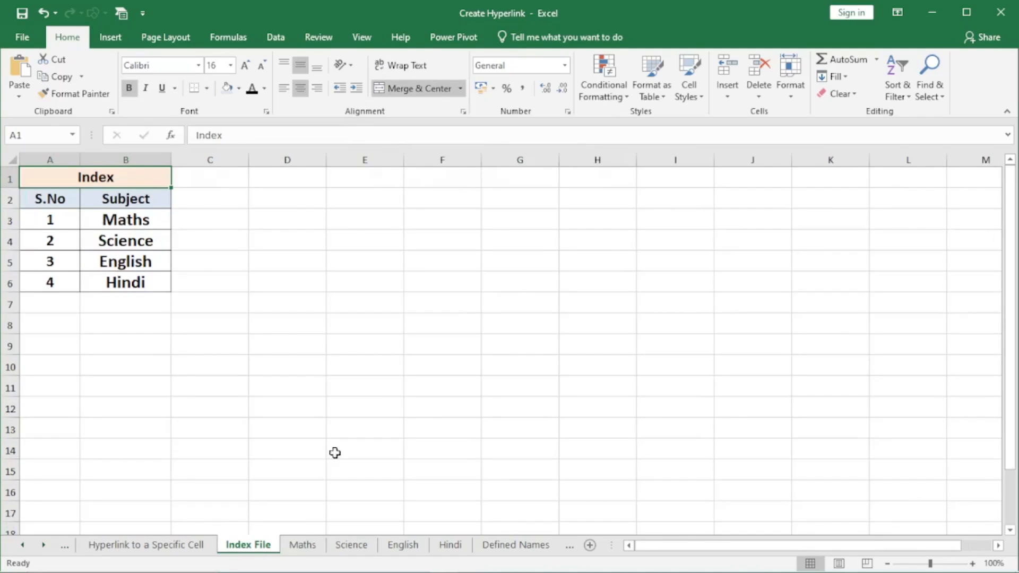
left_click(302, 545)
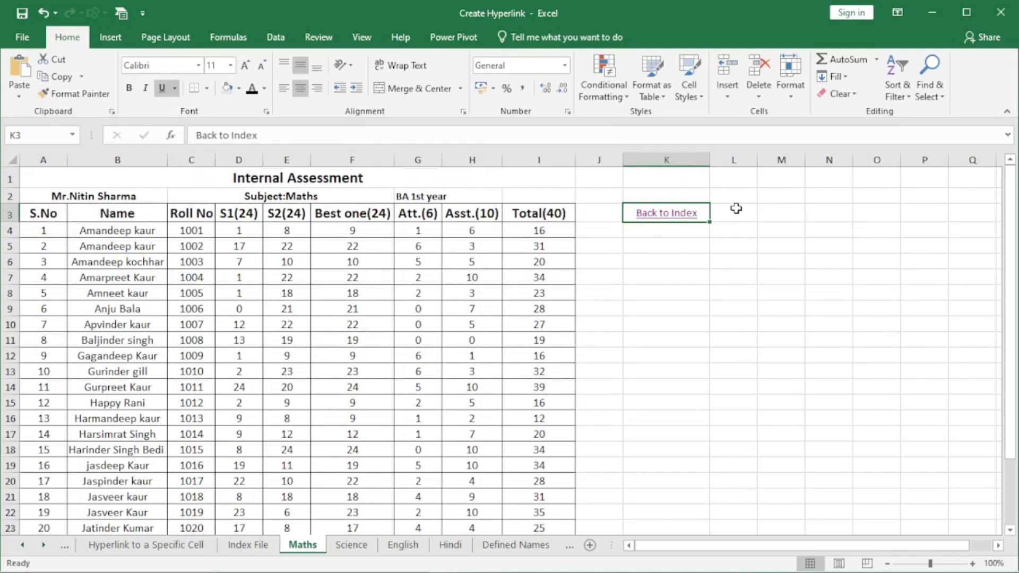
left_click(352, 545)
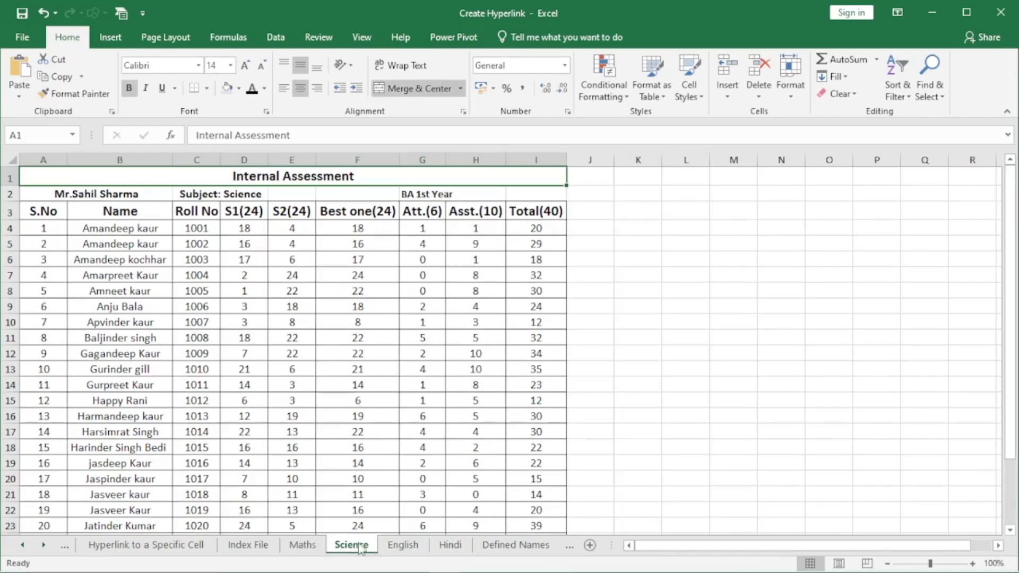
left_click(402, 546)
left_click(449, 545)
left_click(302, 545)
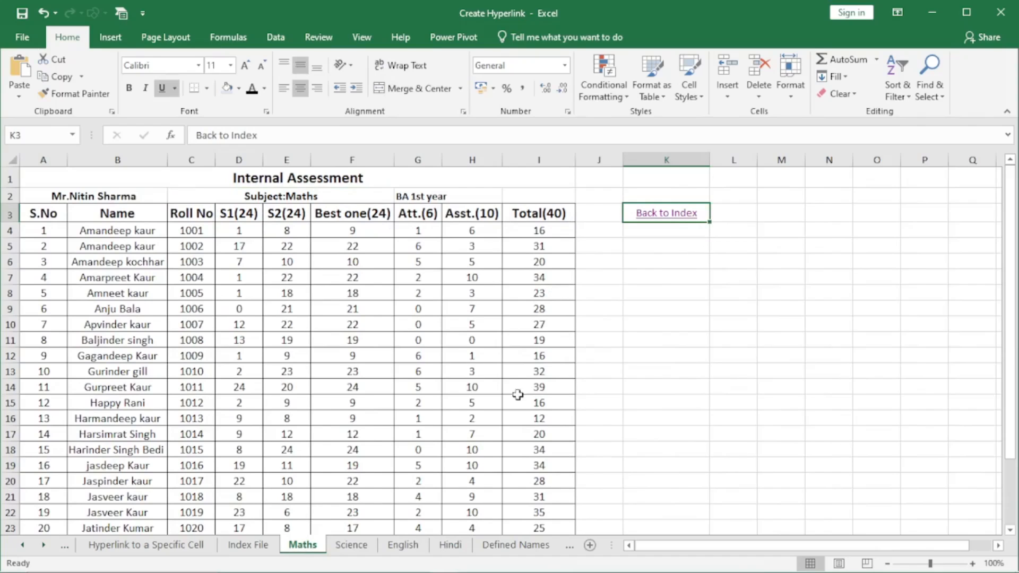
- Select cell K4 on the Science sheet as the paste location and copy the Back to Index link from the Maths sheet
left_click(352, 547)
left_click(639, 227)
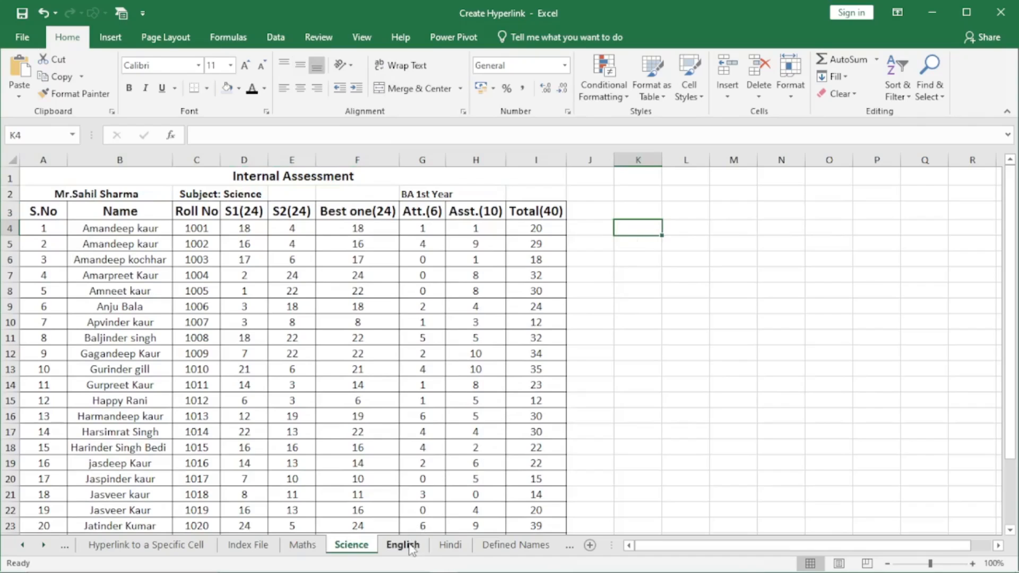
left_click(303, 545)
key("ctrl+c")
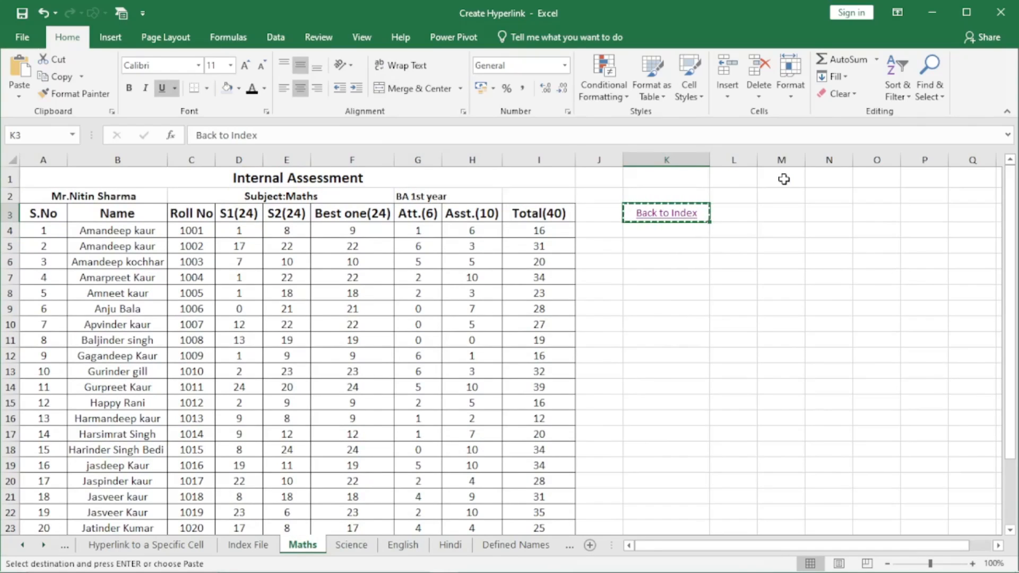
- Group the Science, English and Hindi sheets one by one and ungroup them again
left_click(352, 545)
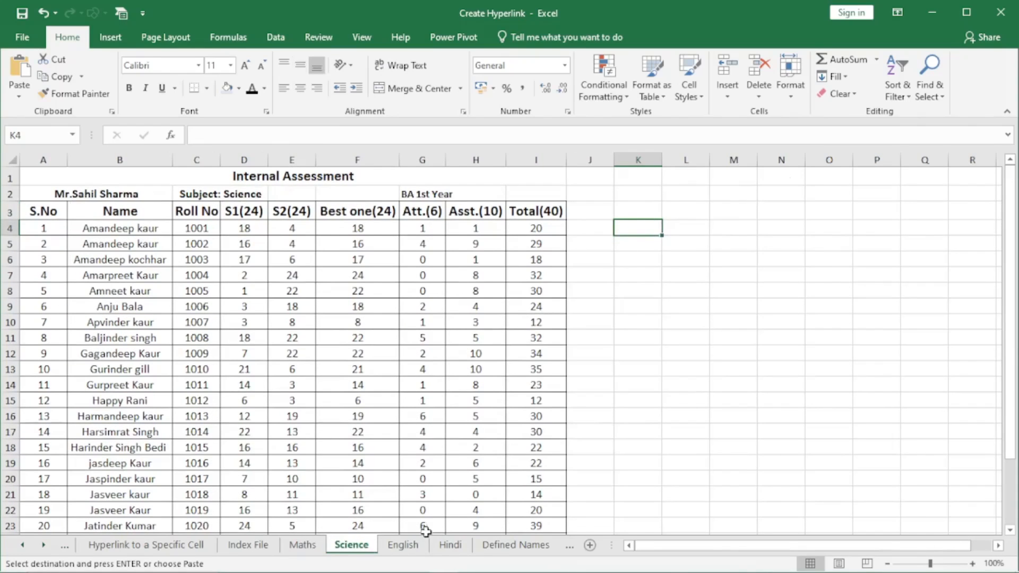
left_click(409, 552, "ctrl")
left_click(450, 550, "ctrl")
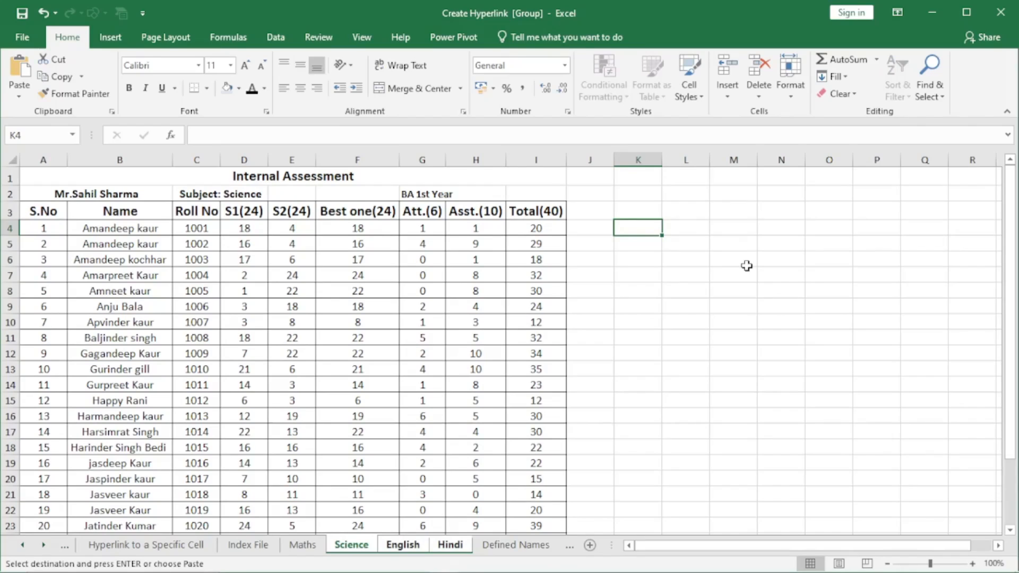
right_click(460, 550)
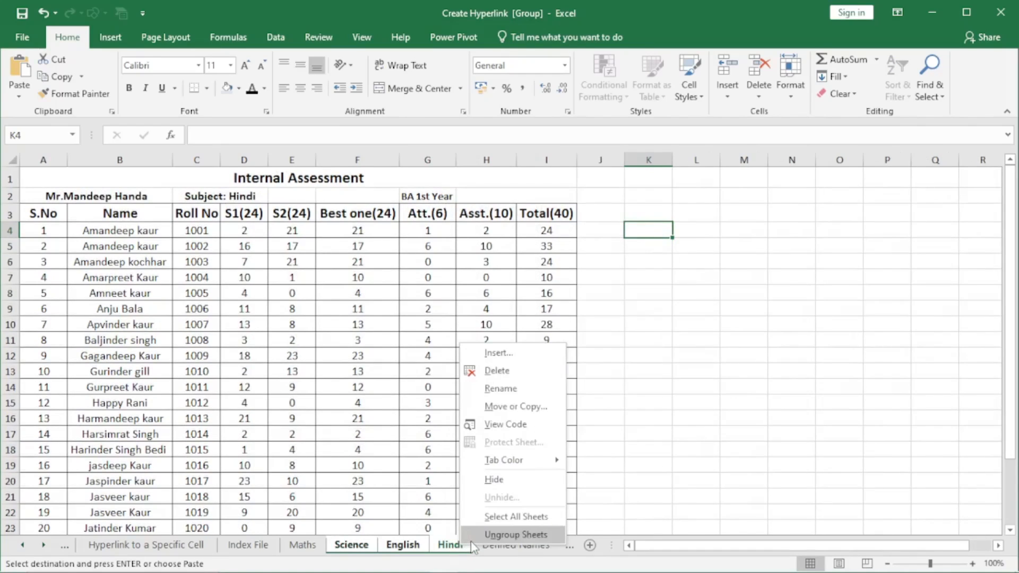
left_click(491, 535)
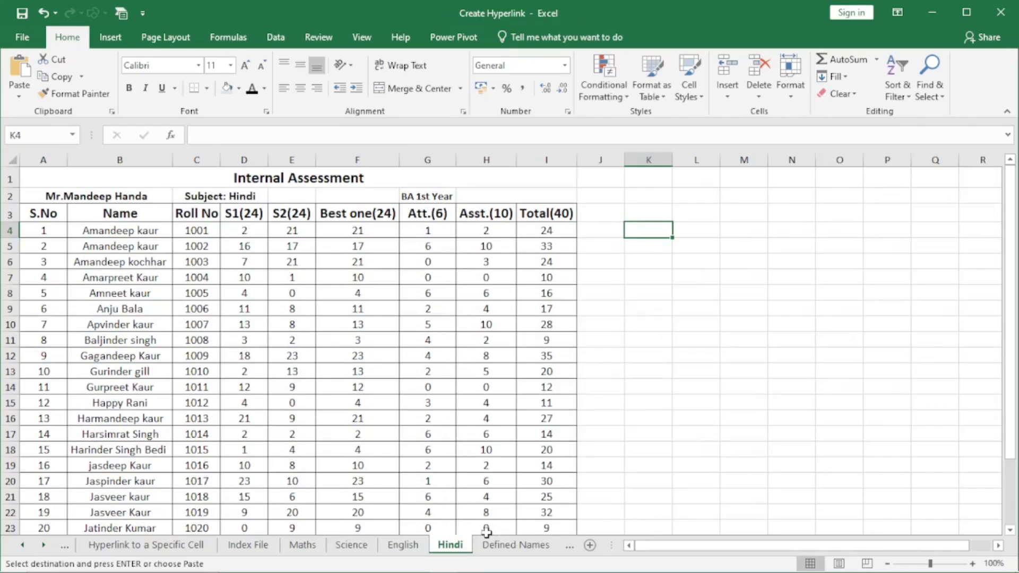
- Group the Science through Hindi sheets, paste the Back to Index link into K4 on all of them, and release the group
left_click(358, 550)
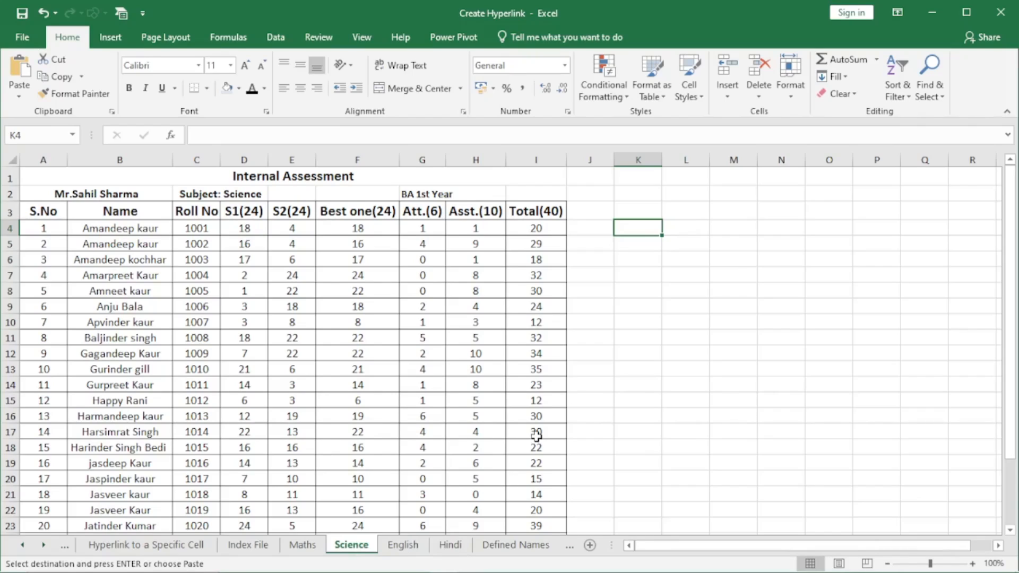
left_click(452, 547, "shift")
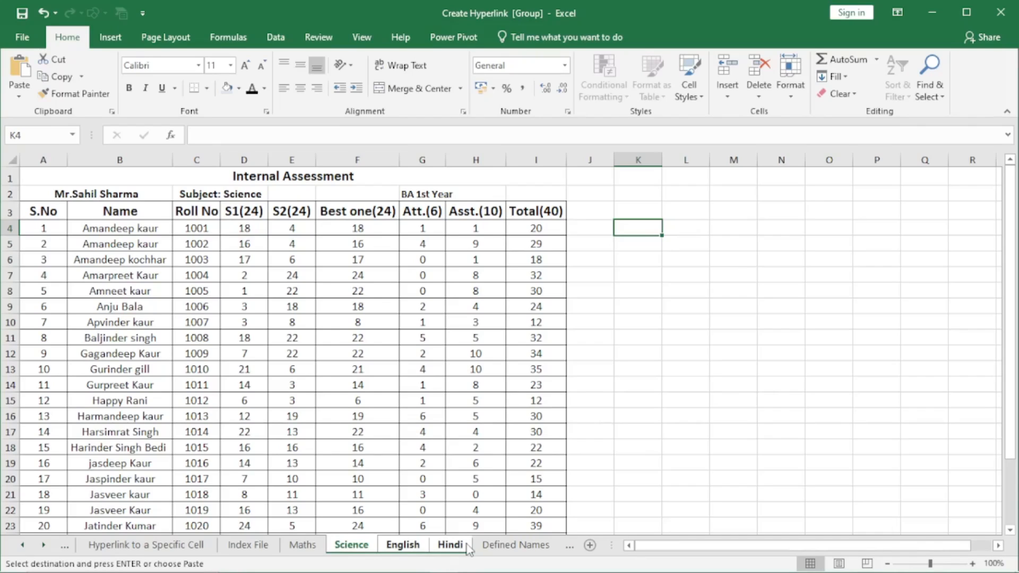
key("ctrl+v")
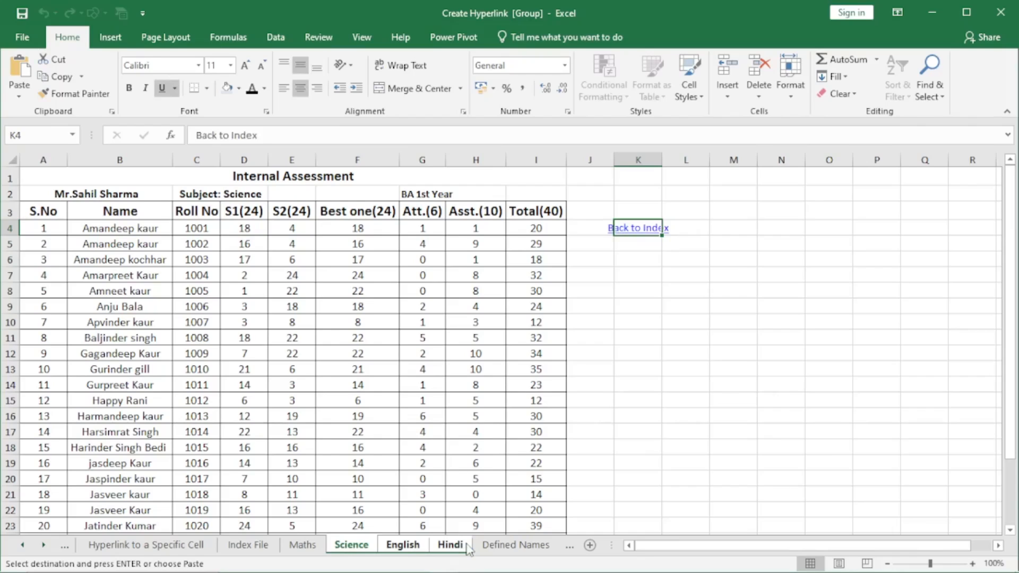
left_click(638, 333)
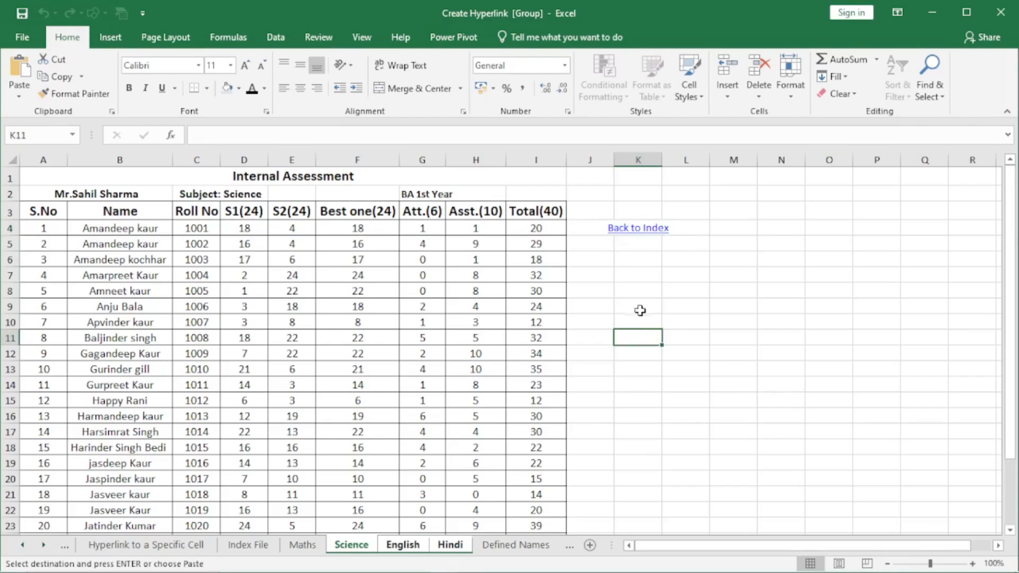
left_click(511, 545)
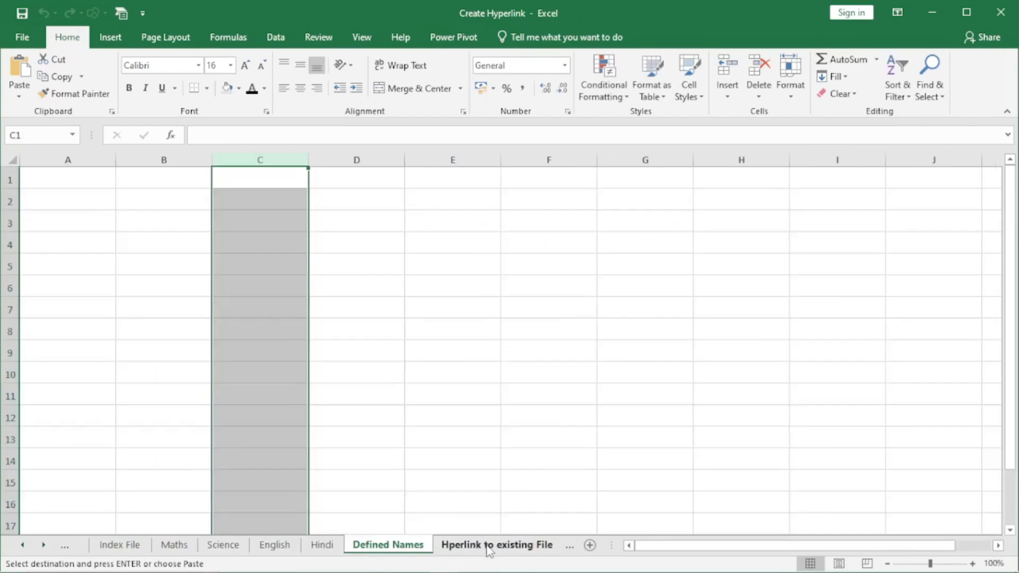
- Check the pasted link on the Hindi, English and Science sheets and end copy mode on the Maths sheet
left_click(309, 544)
left_click(261, 545)
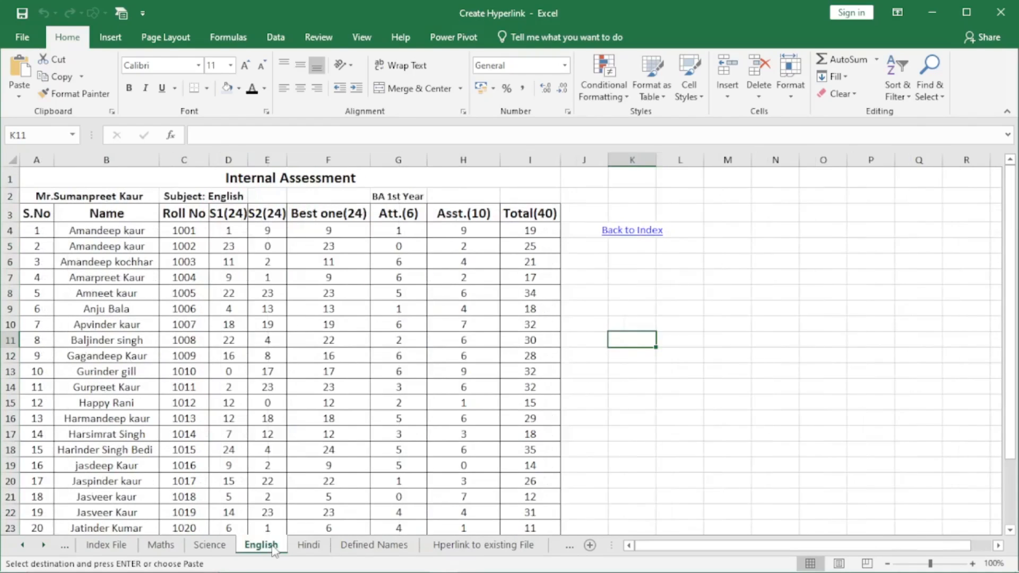
left_click(210, 545)
left_click(172, 545)
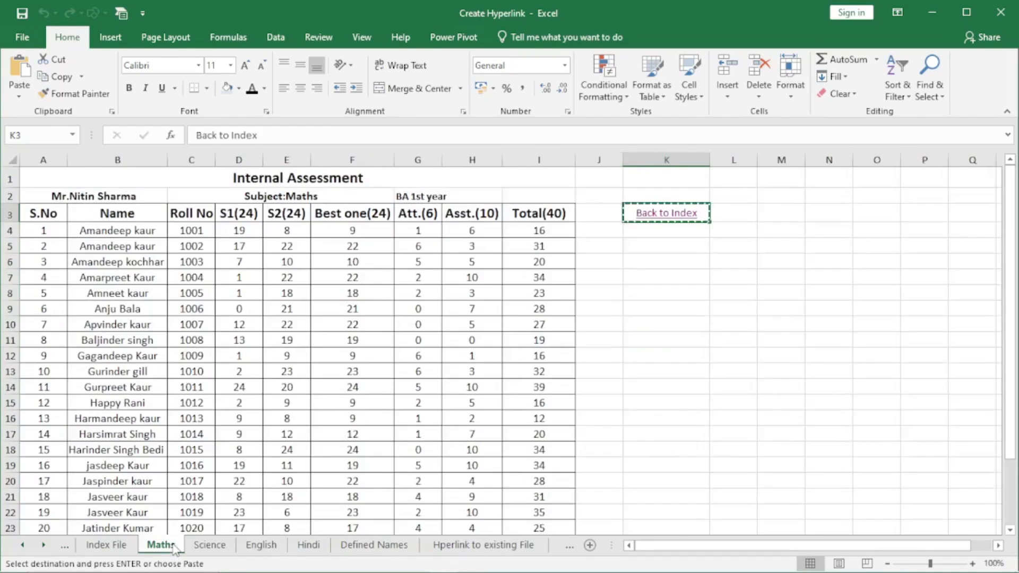
key("Escape")
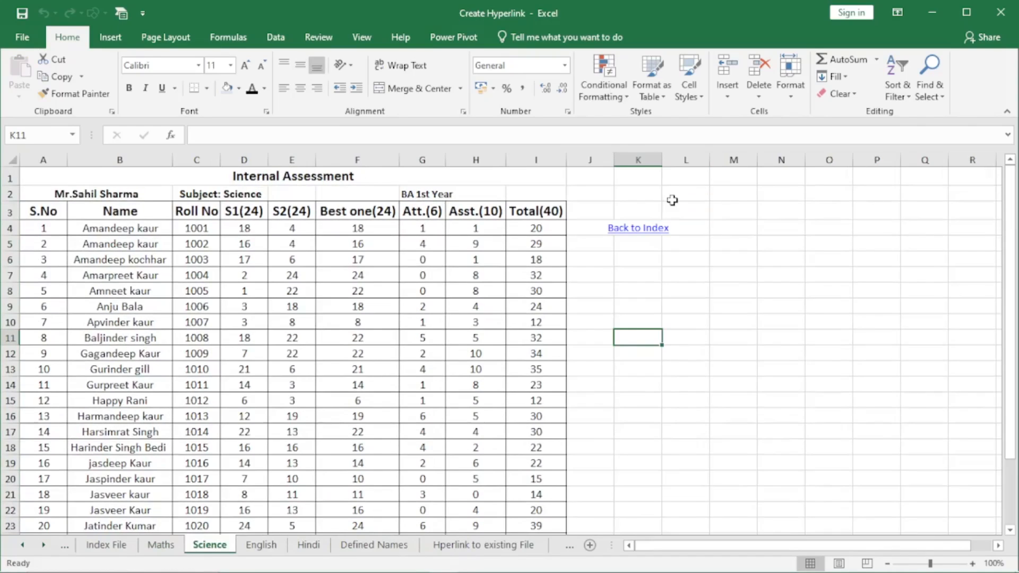
- Widen column K to fit the link on the Science, English and Hindi sheets, testing each sheet's Back to Index link
double_click(662, 160)
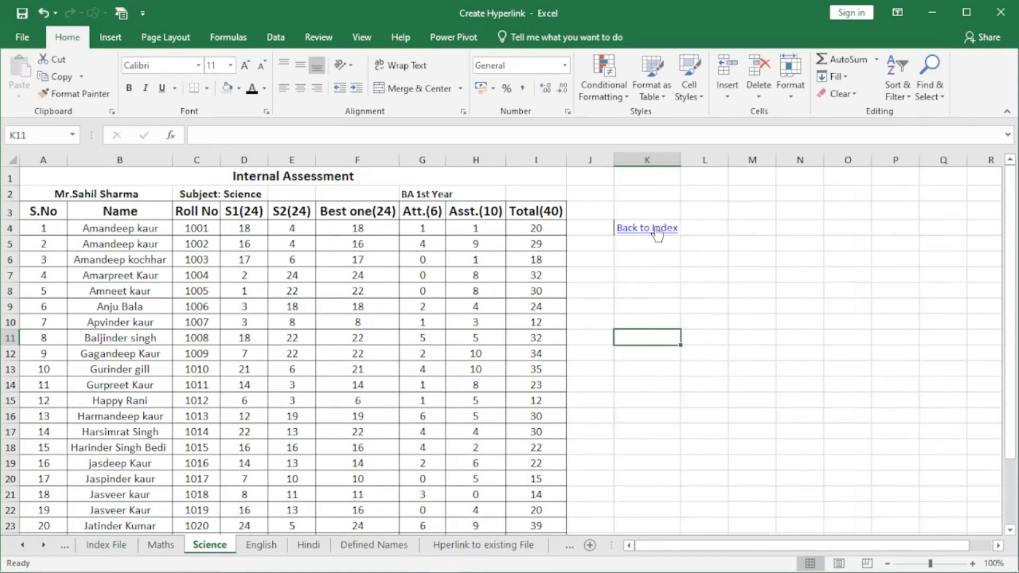
left_click(656, 227)
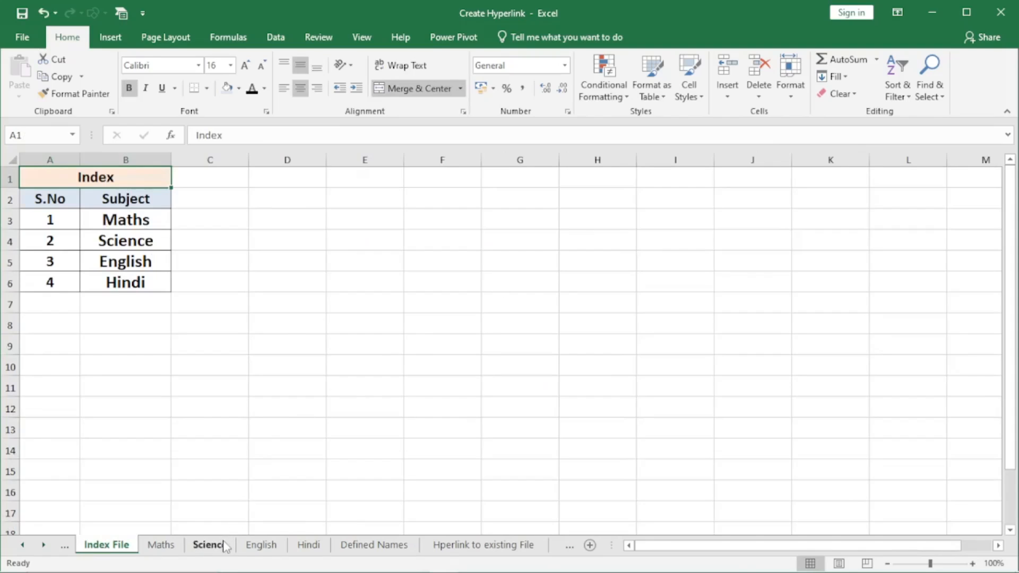
left_click(261, 546)
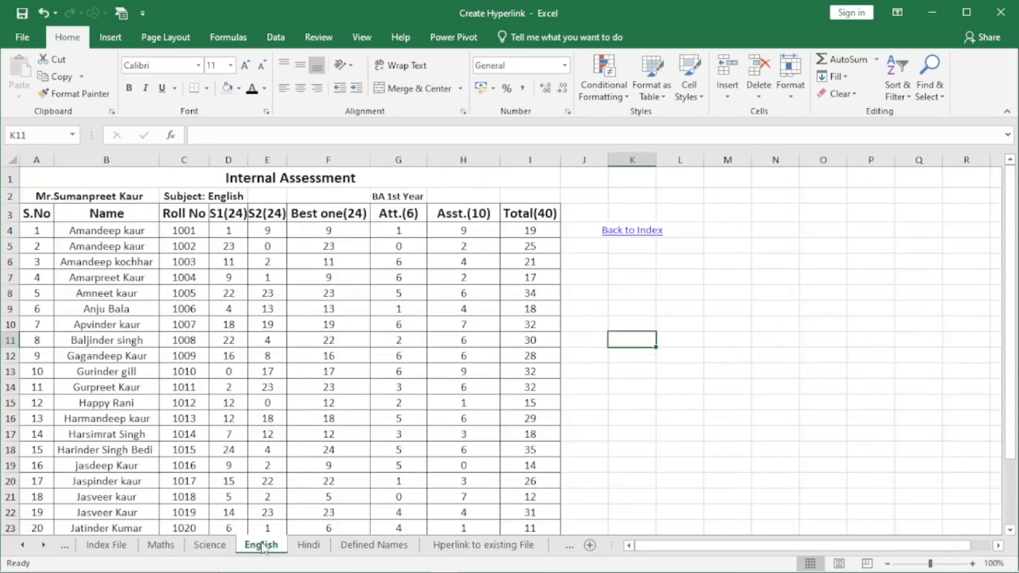
double_click(656, 160)
left_click(641, 232)
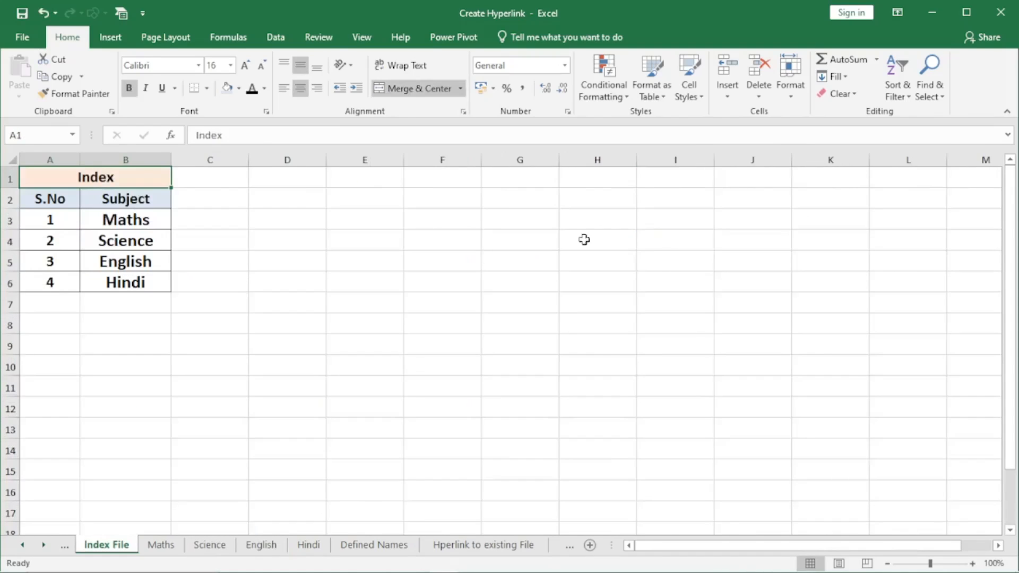
left_click(309, 545)
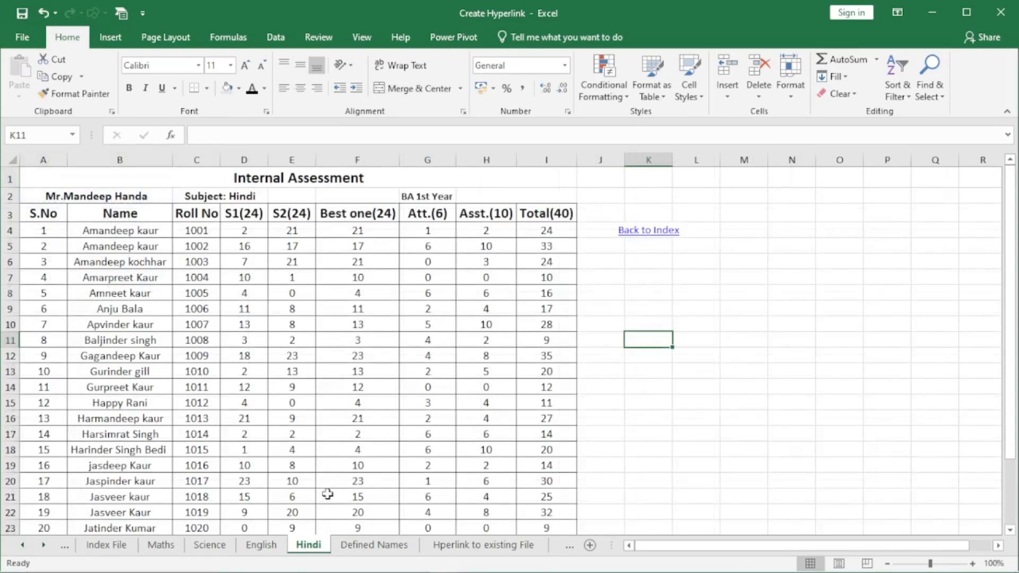
double_click(673, 160)
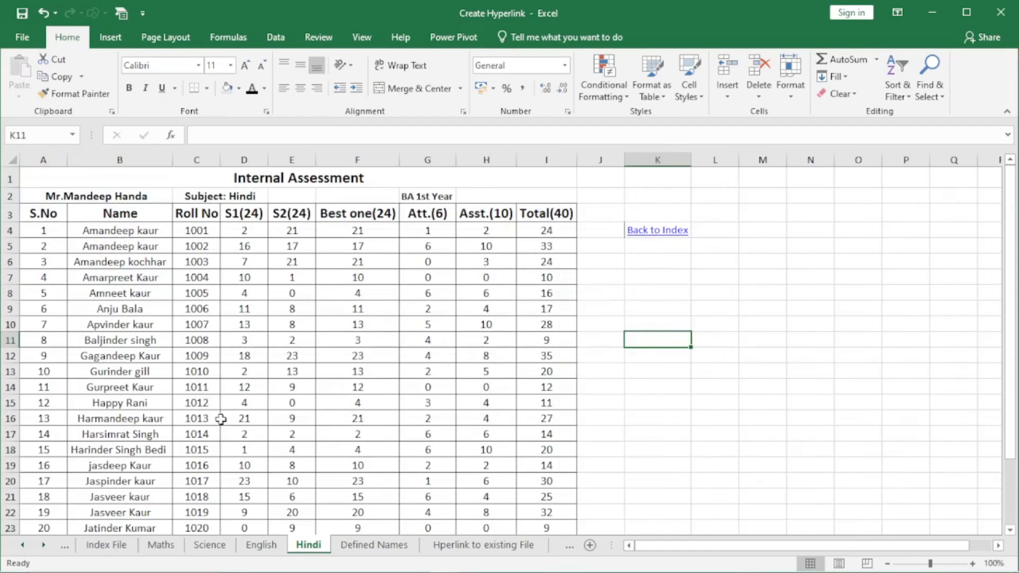
left_click(661, 230)
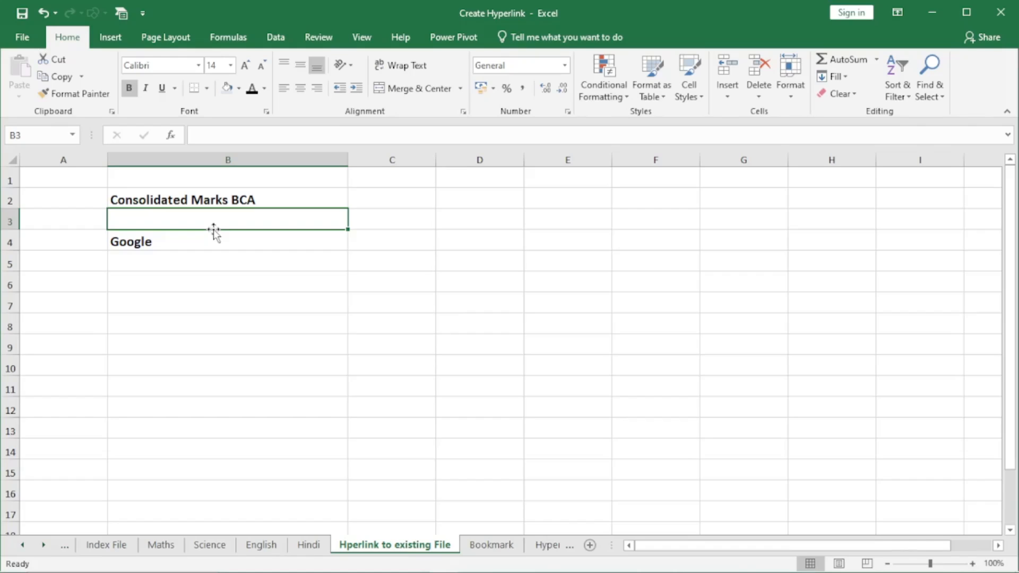
- Start a hyperlink on the Consolidated Marks BCA text in cell B2 and set its target type to an existing file or web page
left_click(204, 198)
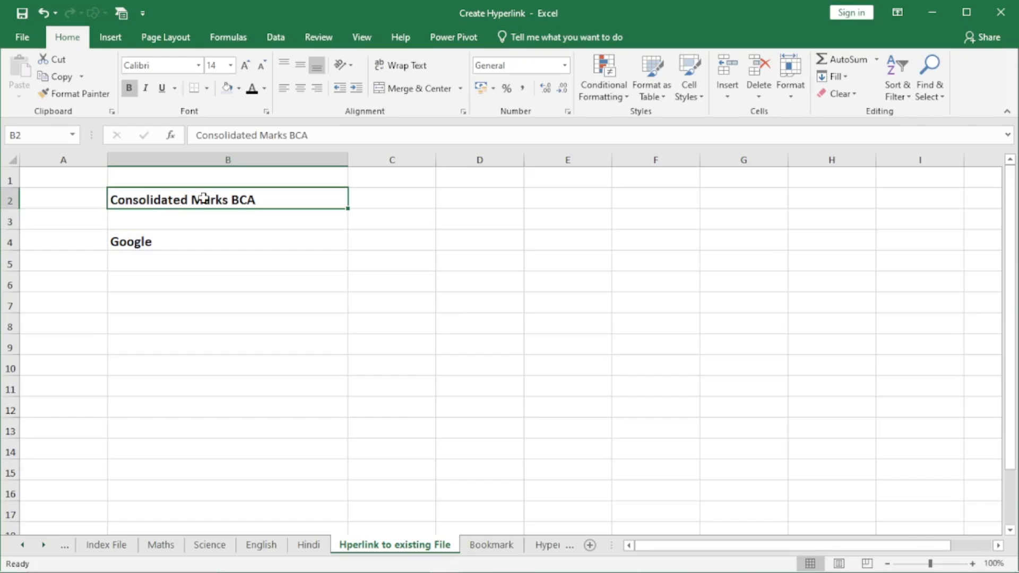
key("ctrl+k")
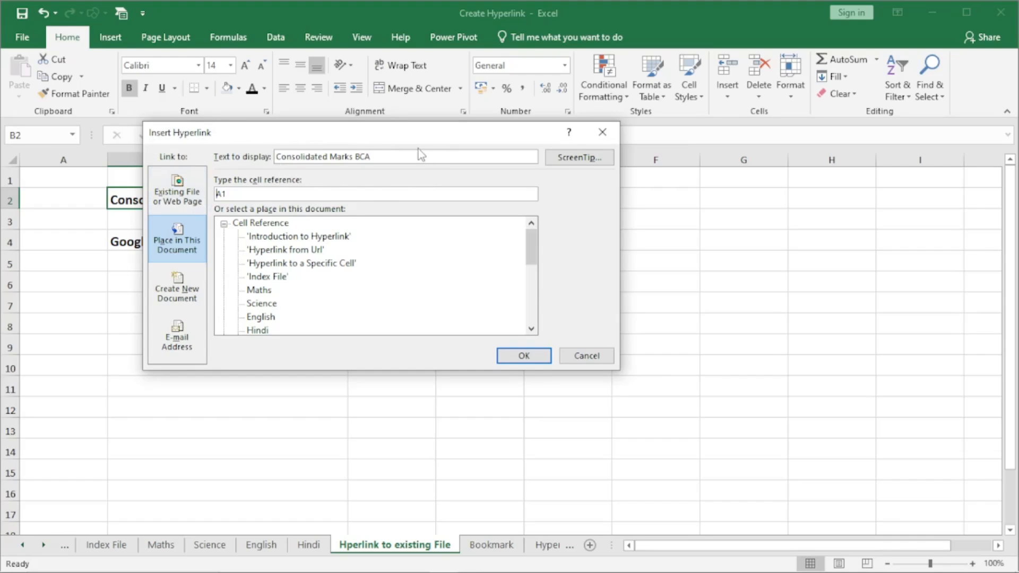
left_click_drag(414, 139, 652, 148)
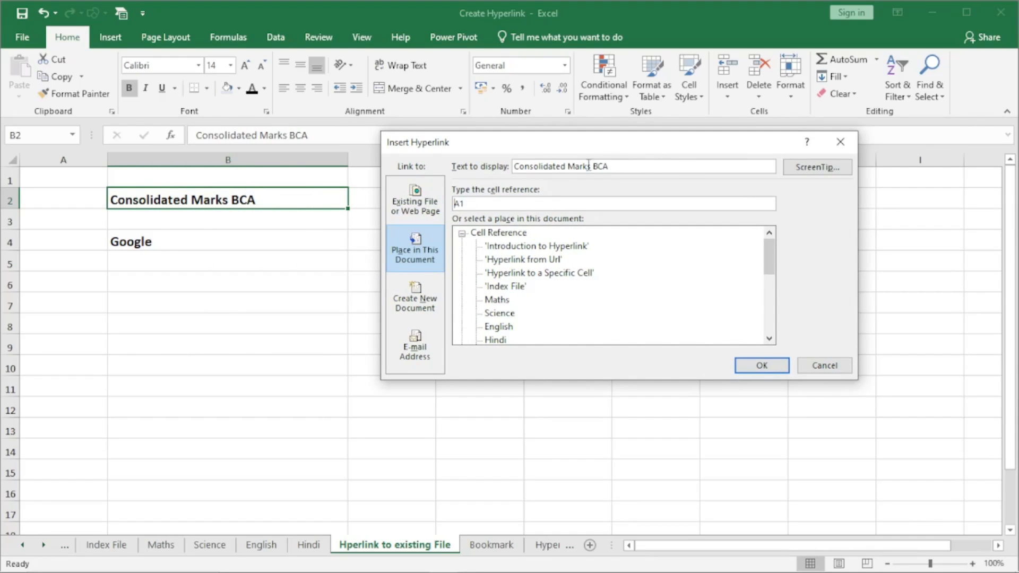
left_click_drag(766, 253, 775, 233)
left_click(419, 211)
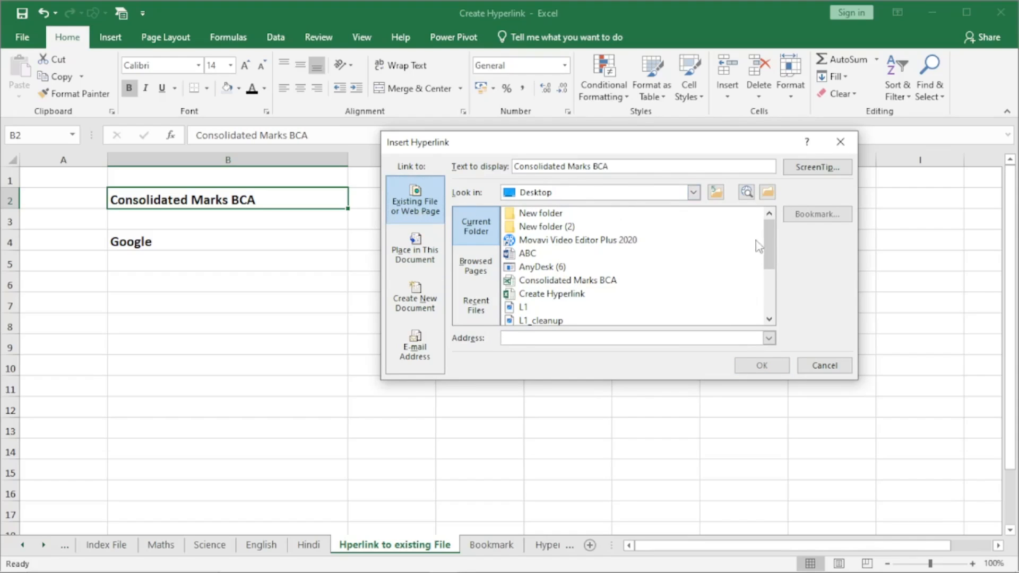
mouse_move(770, 254)
left_mouse_down()
mouse_move(771, 308)
mouse_move(773, 244)
left_mouse_up()
- Look through the drives and folders available for the link's file location and choose the top-level Desktop
left_click(694, 192)
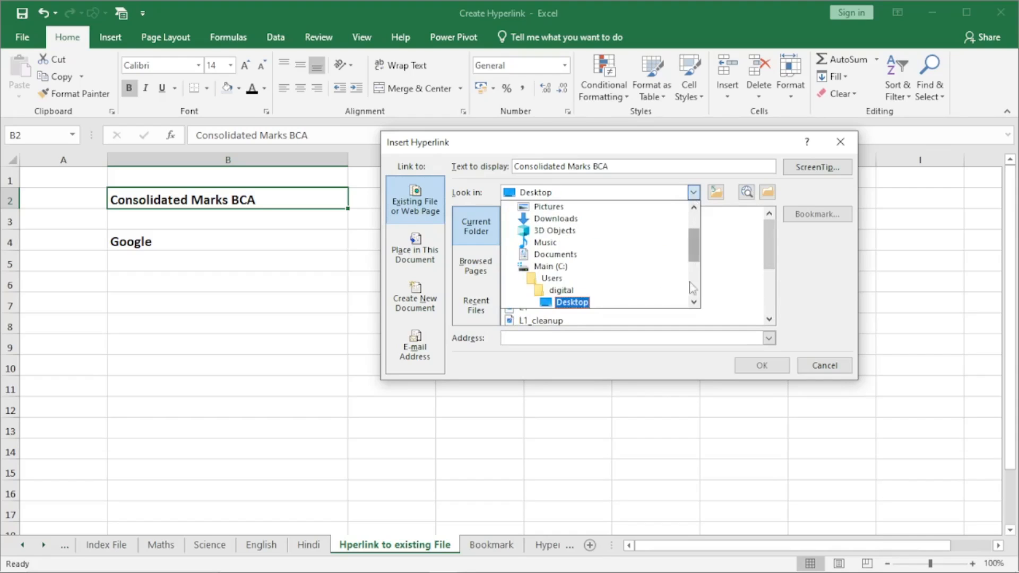
left_click(694, 302)
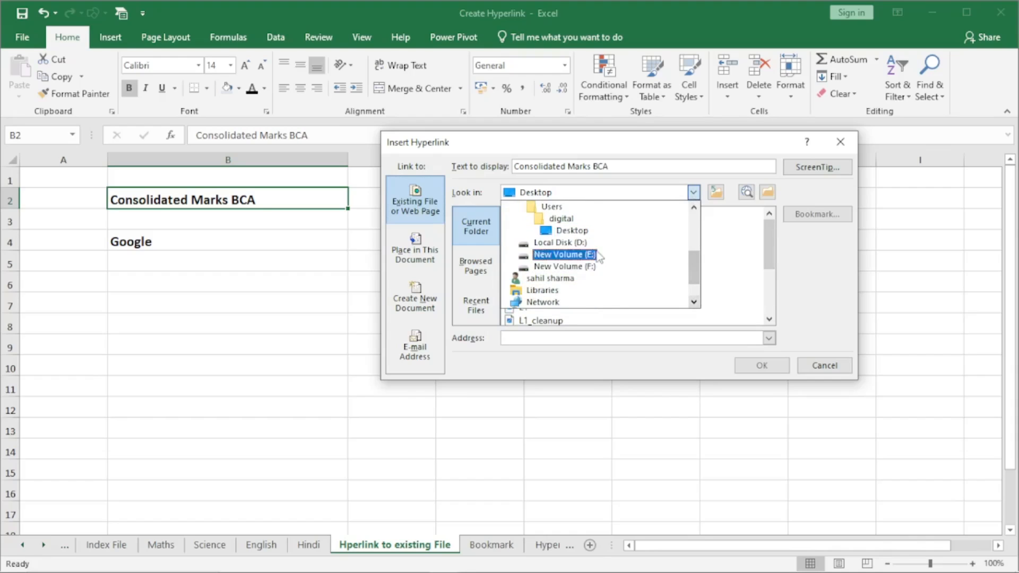
left_click(694, 303)
left_click_drag(694, 275, 695, 213)
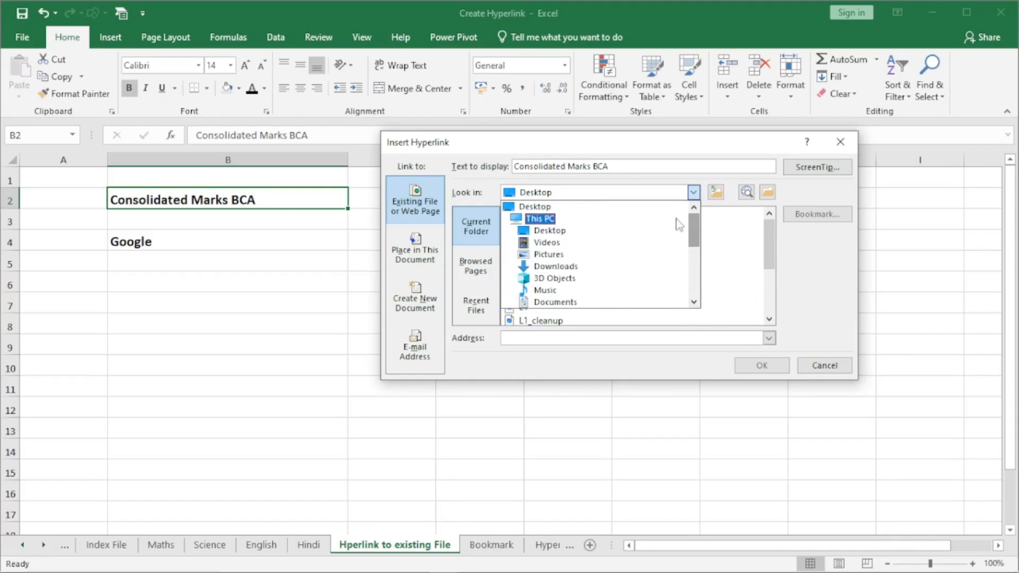
left_click(560, 212)
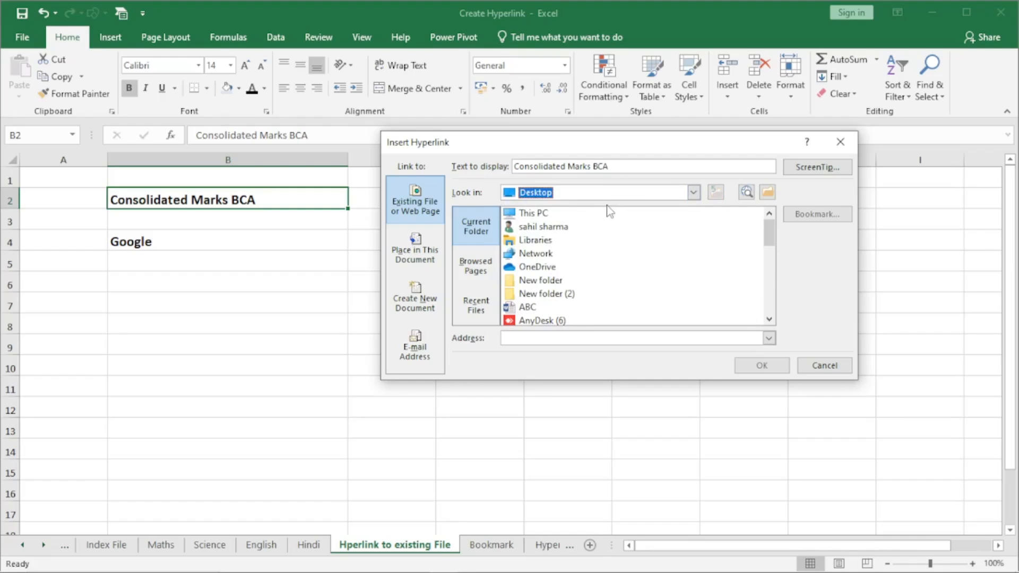
left_click(768, 193)
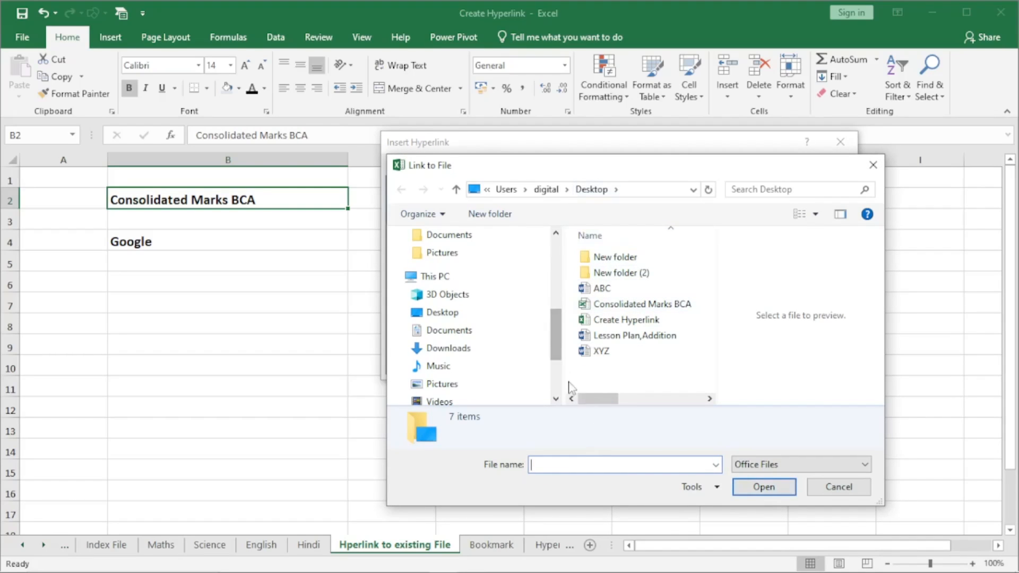
left_click_drag(555, 329, 552, 262)
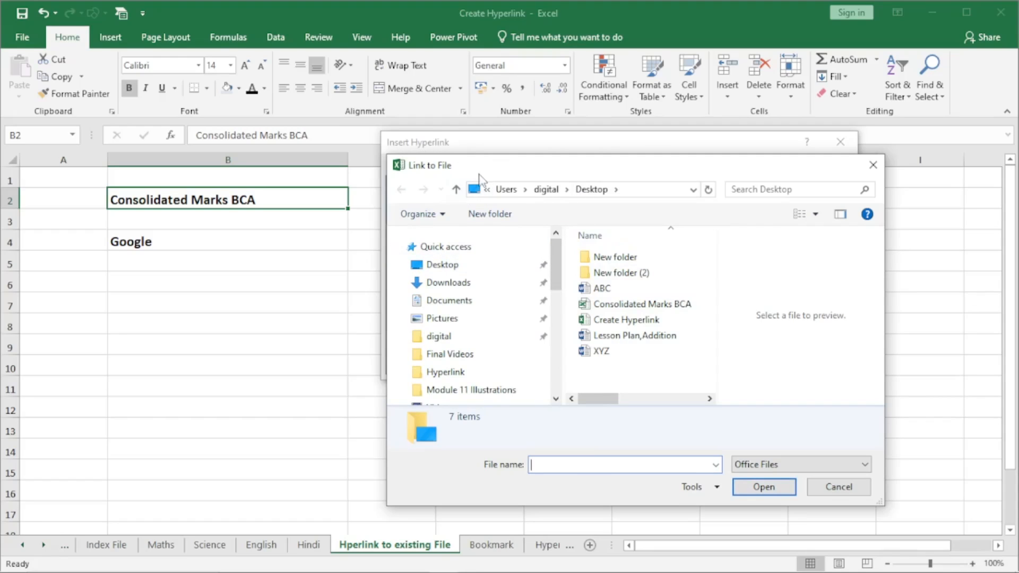
left_click(845, 492)
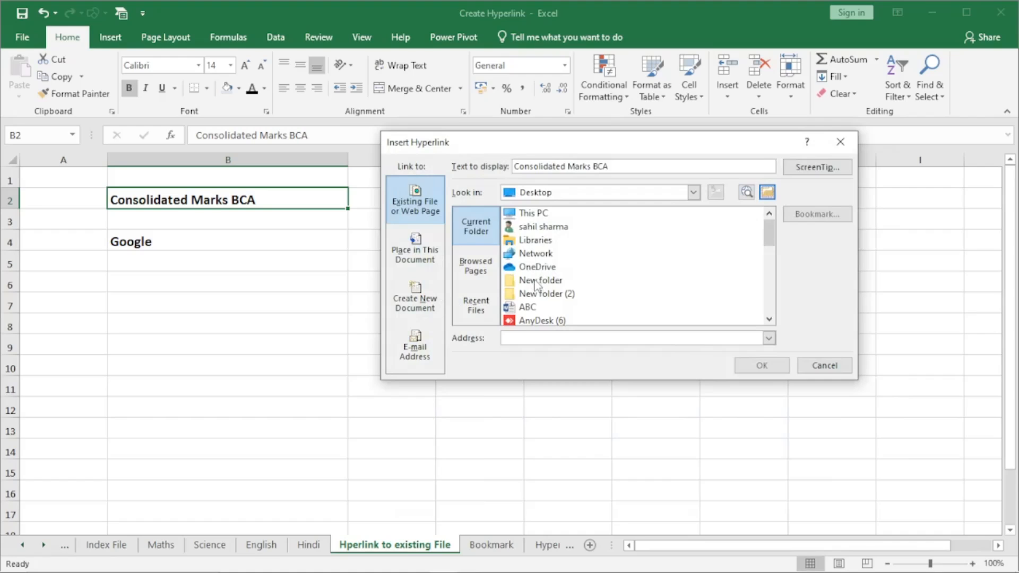
- Link cell B2 to the Consolidated Marks BCA.xls file on the Desktop
left_click(561, 298)
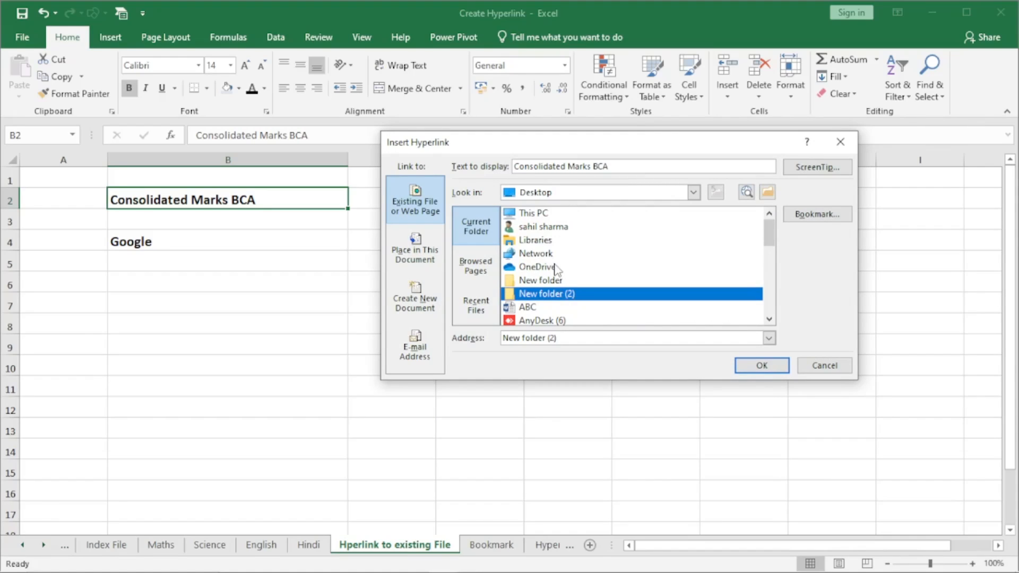
scroll(557, 269, "down", 2)
left_click(610, 246)
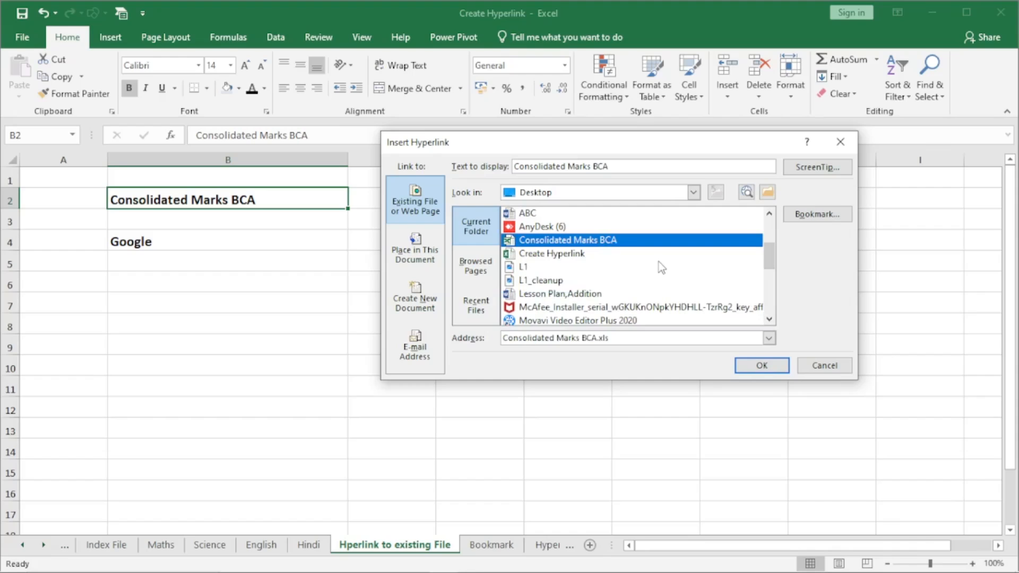
left_click(763, 366)
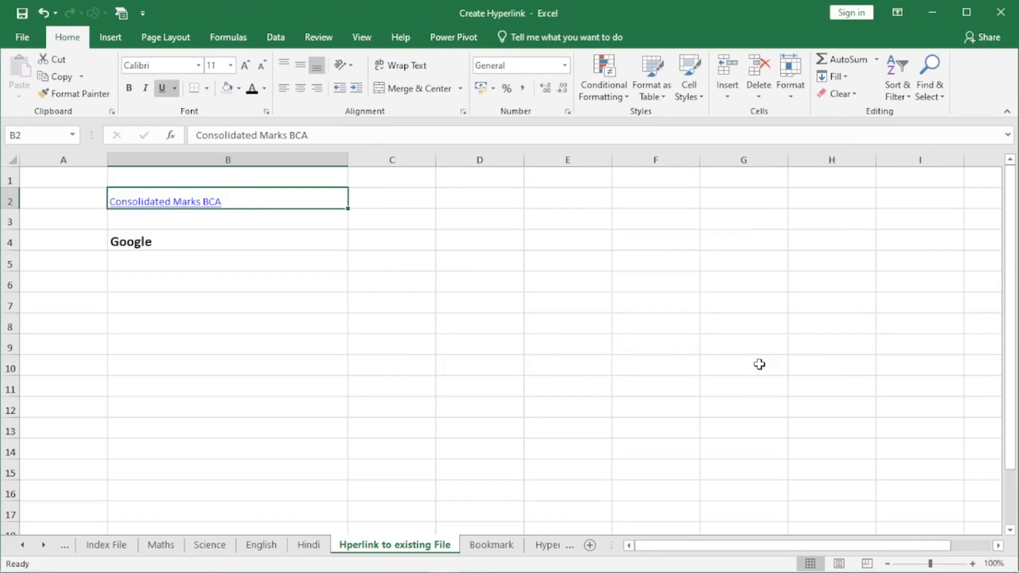
- Test the B2 link twice, examine the Internal Marks, Sheet1 and Sheet2 sheets of the linked workbook, and close it each time
left_click(194, 207)
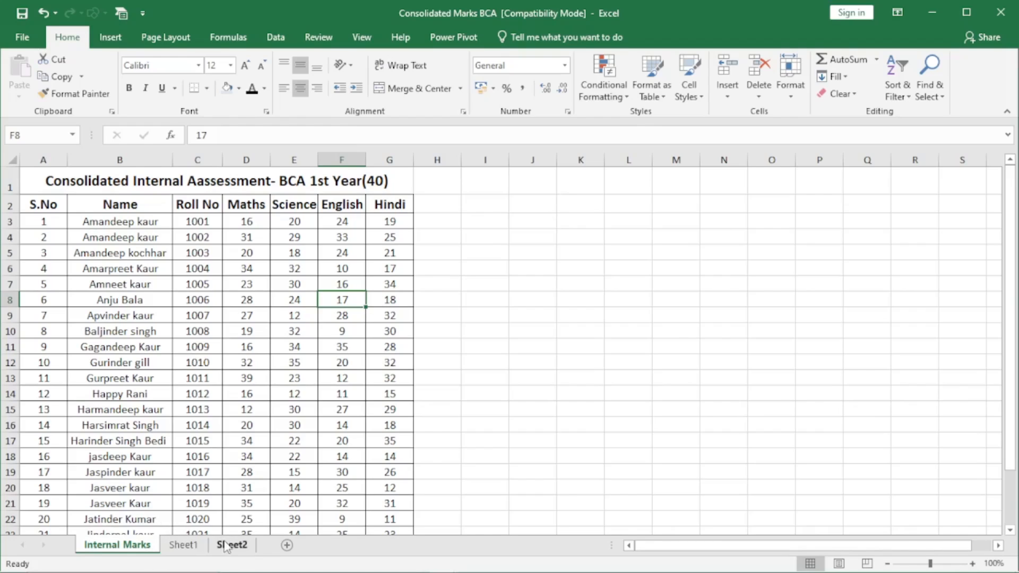
left_click(1012, 14)
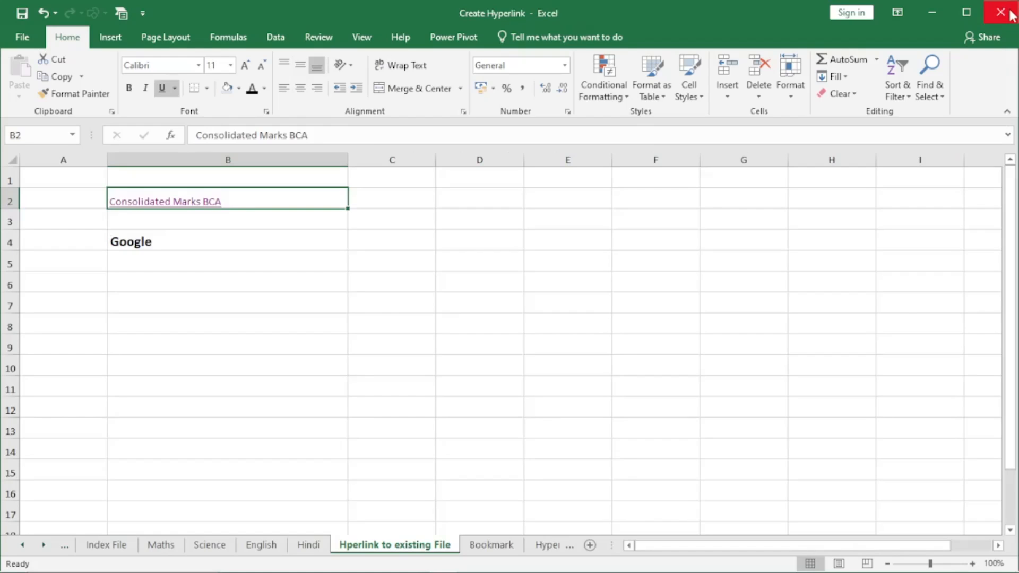
left_click(213, 206)
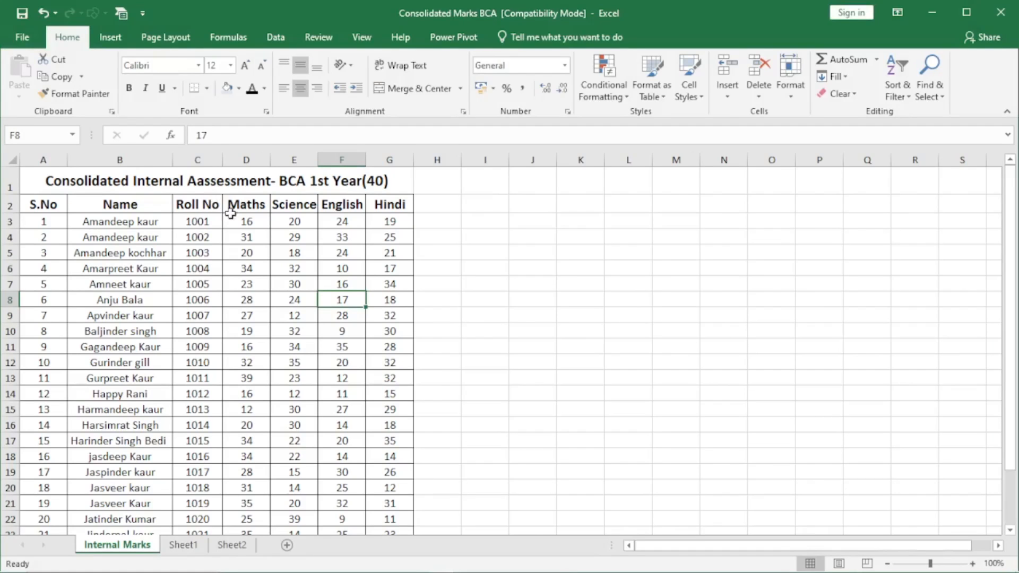
left_click(183, 545)
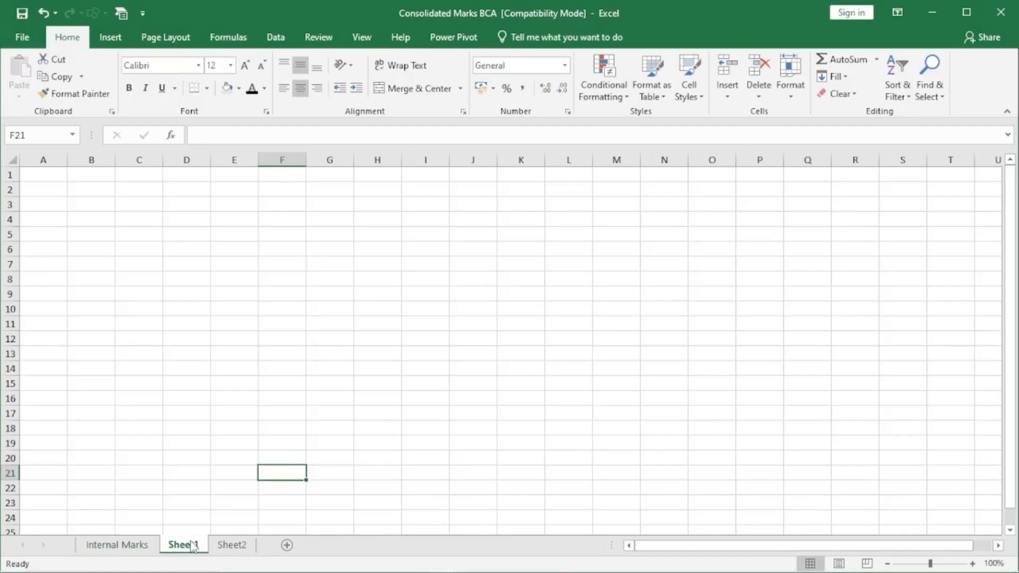
left_click(232, 545)
left_click(127, 547)
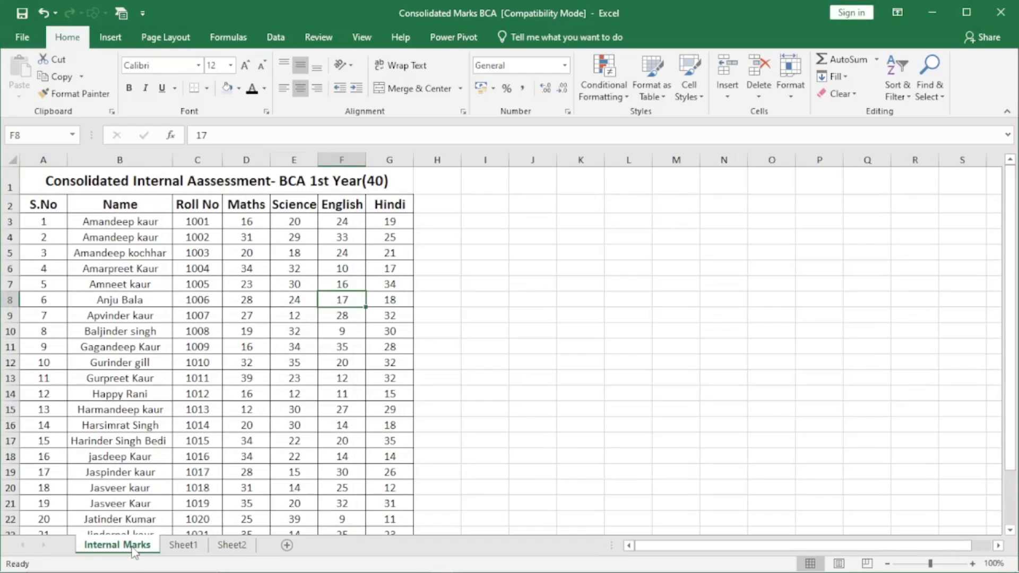
left_click(46, 442)
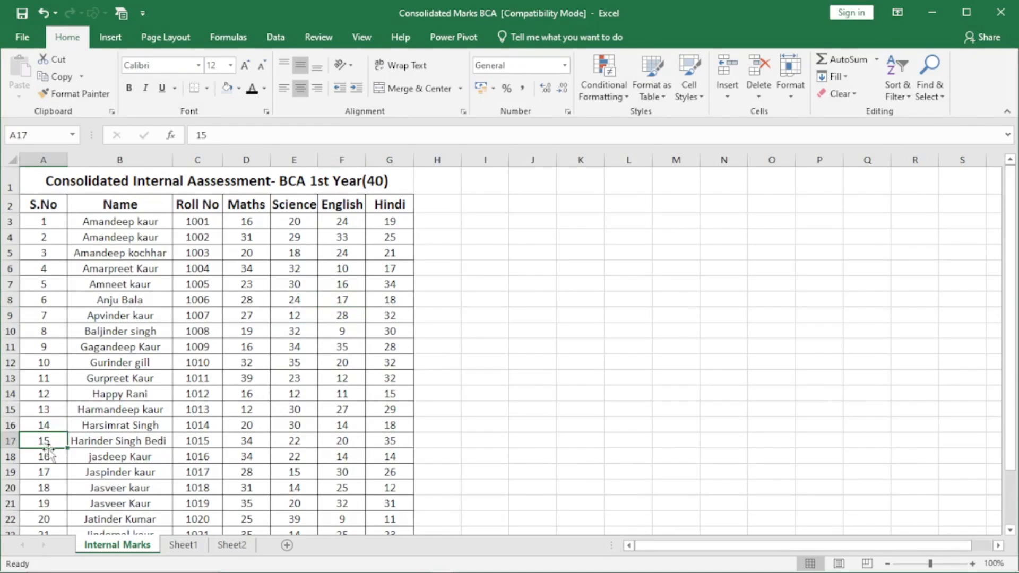
left_click(1000, 17)
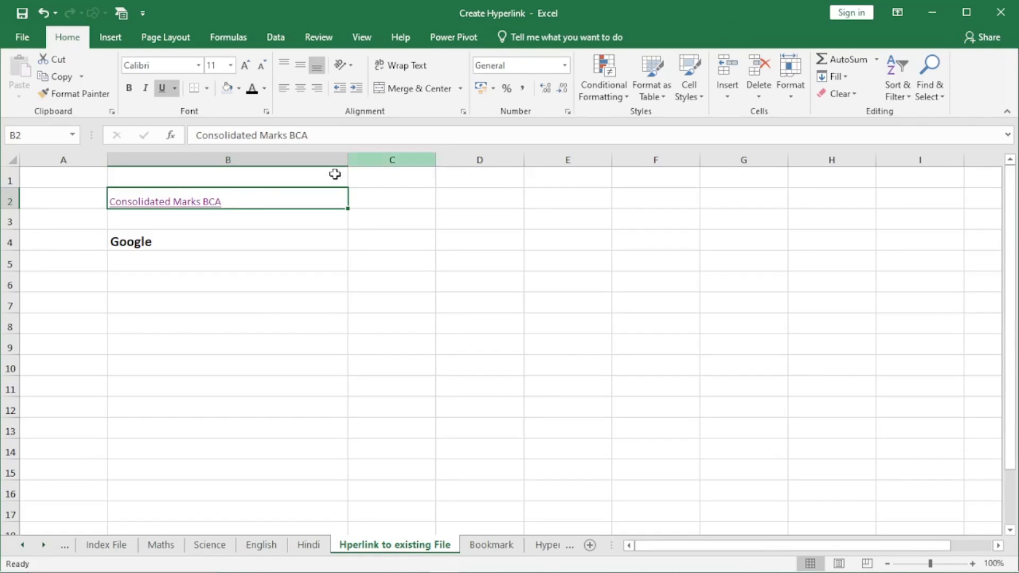
- Remove the hyperlink from B2 and start a new one targeting the existing Consolidated Marks BCA file
right_click(212, 204)
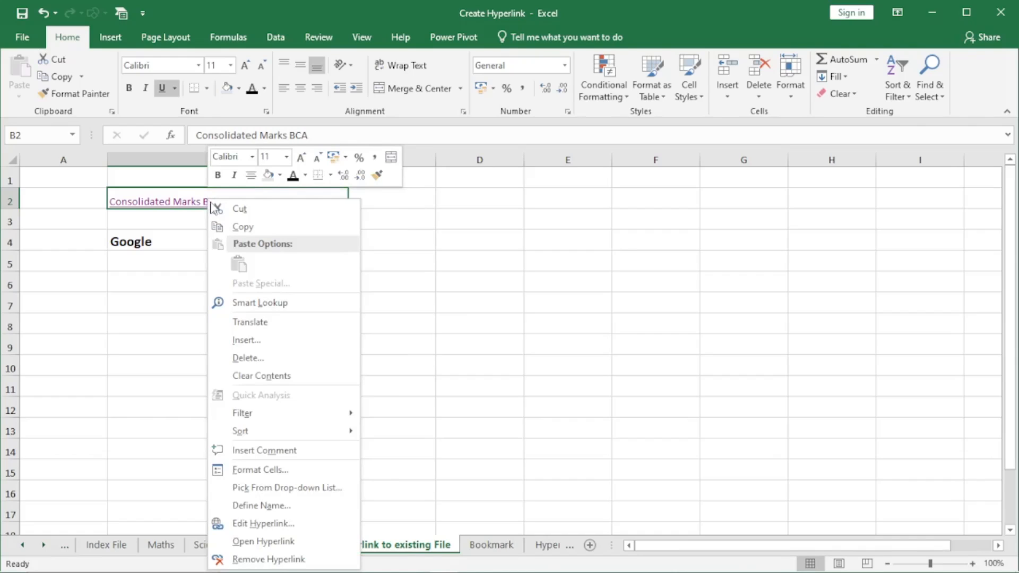
left_click(287, 560)
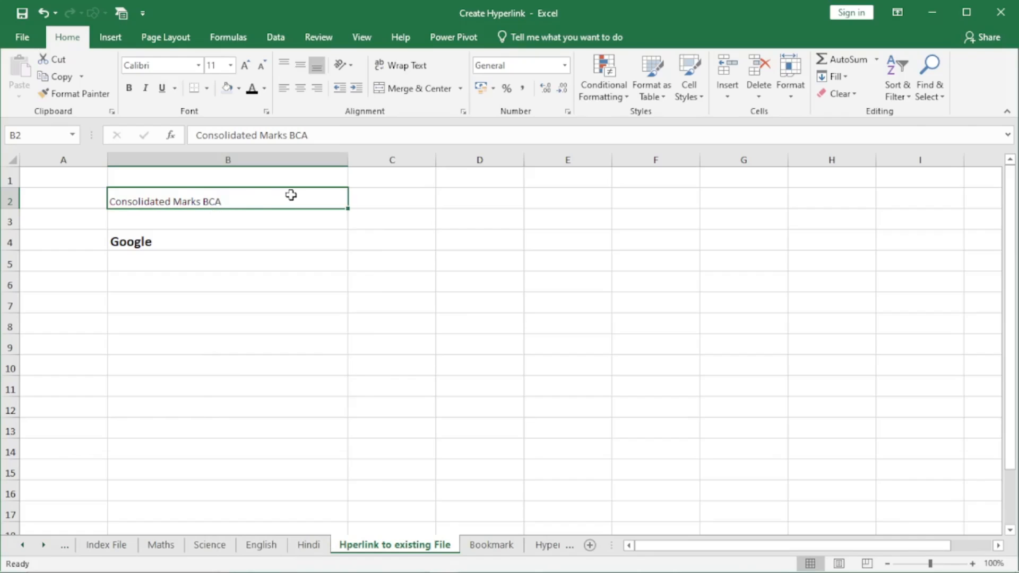
key("ctrl+k")
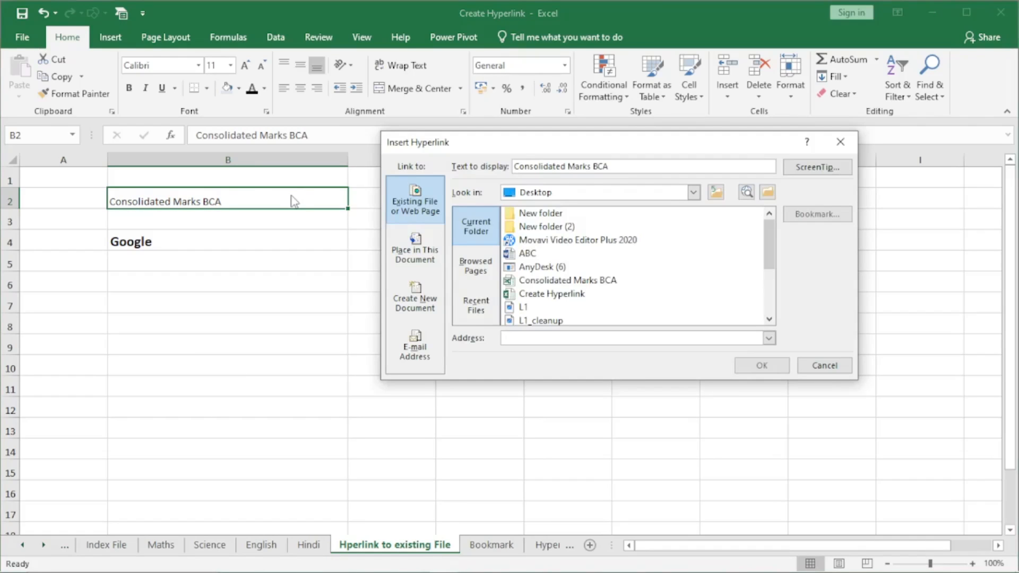
left_click(566, 281)
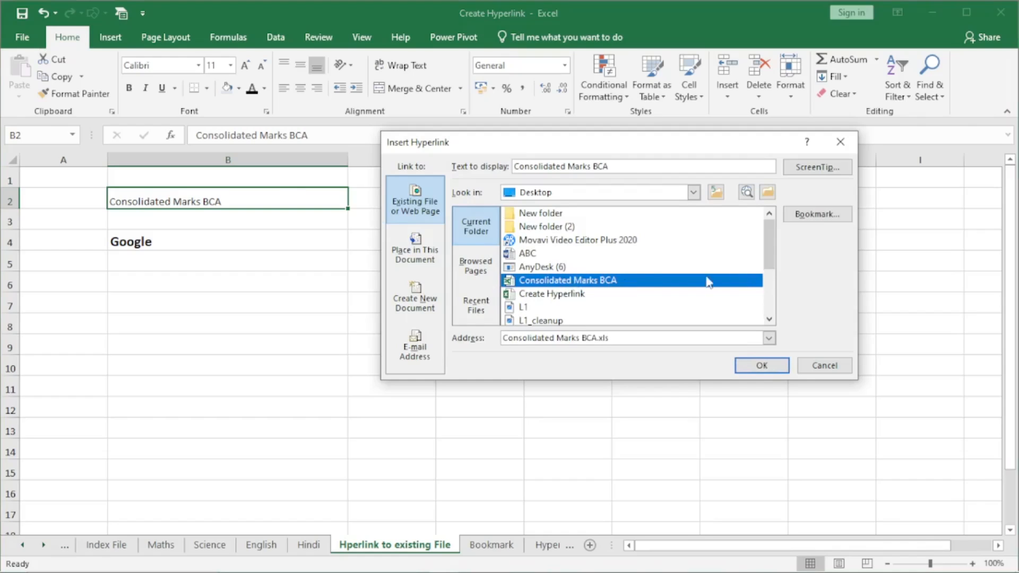
- Add a bookmark to the link, trying each sheet of the target workbook and ending with Internal Marks selected
left_click(817, 215)
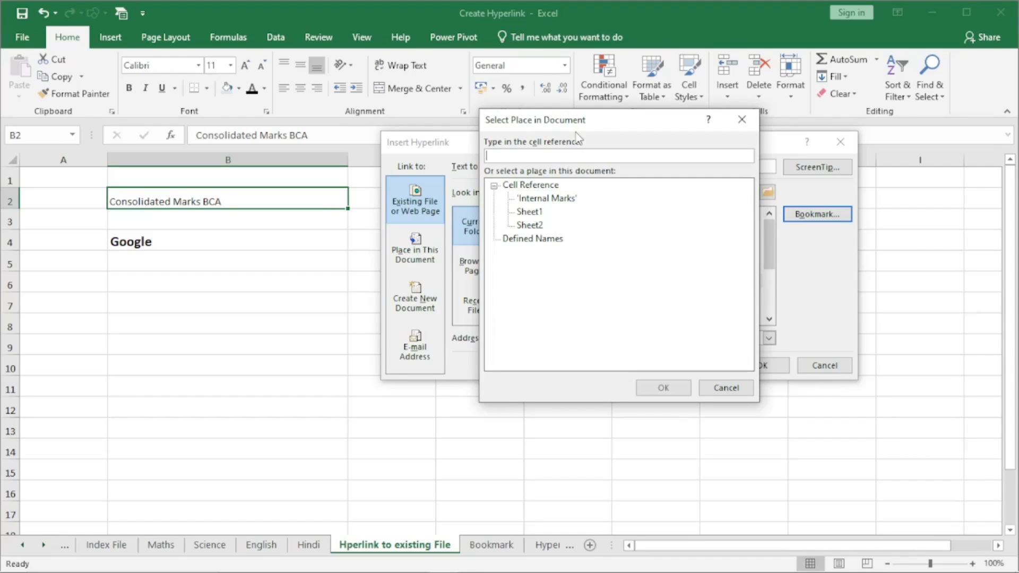
left_click(541, 200)
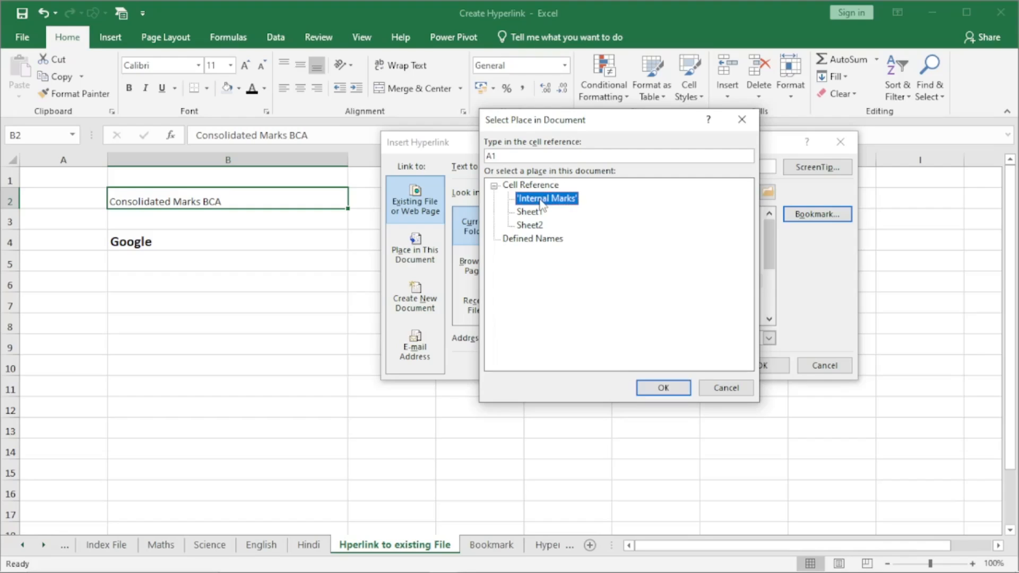
left_click(537, 215)
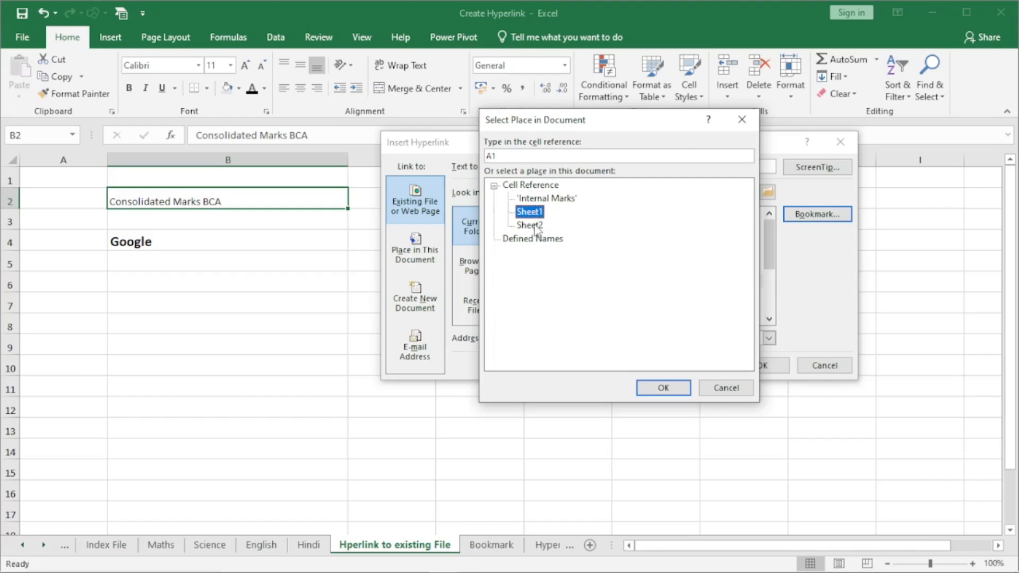
left_click(537, 227)
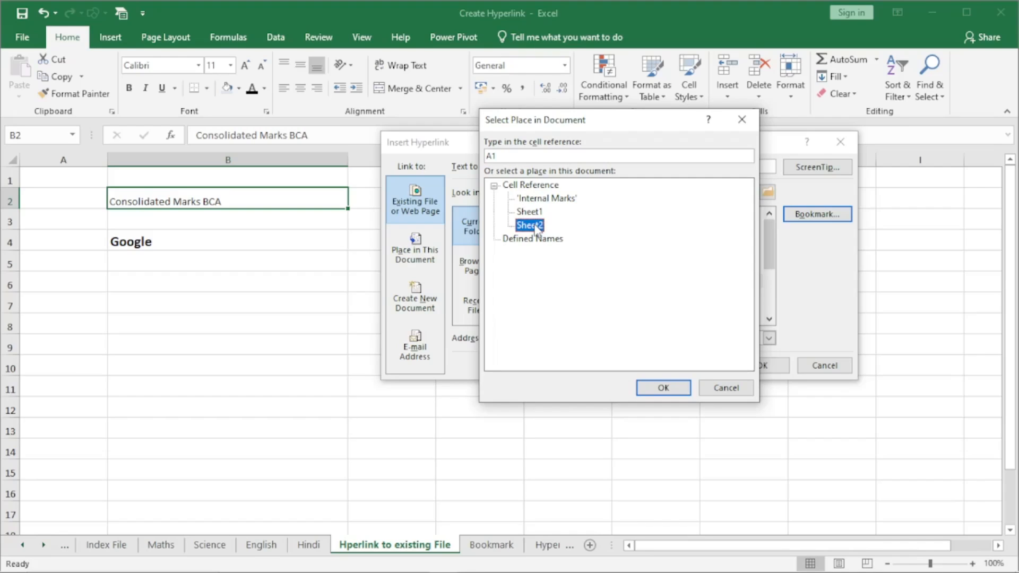
left_click(539, 198)
left_click(538, 212)
left_click(538, 226)
left_click(552, 202)
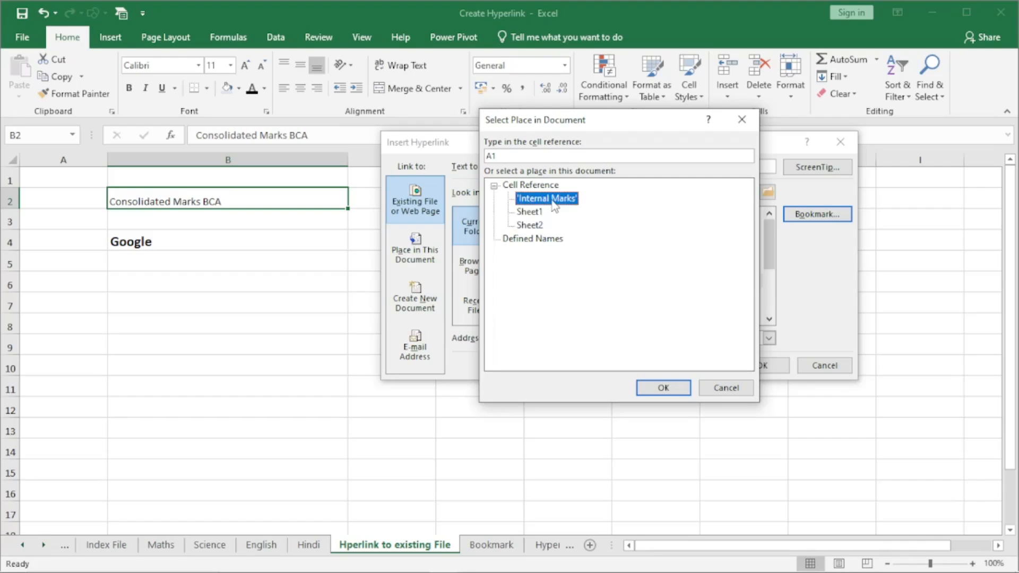
- Set the bookmark's cell reference to A15 and insert the hyperlink in B2
left_click(518, 157)
key("BackSpace")
type("15")
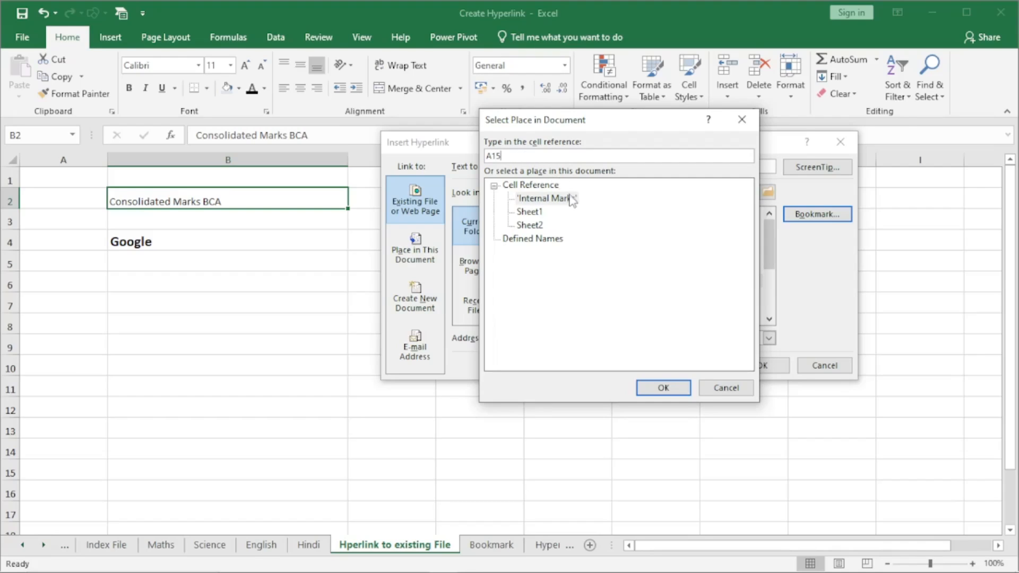
left_click(661, 388)
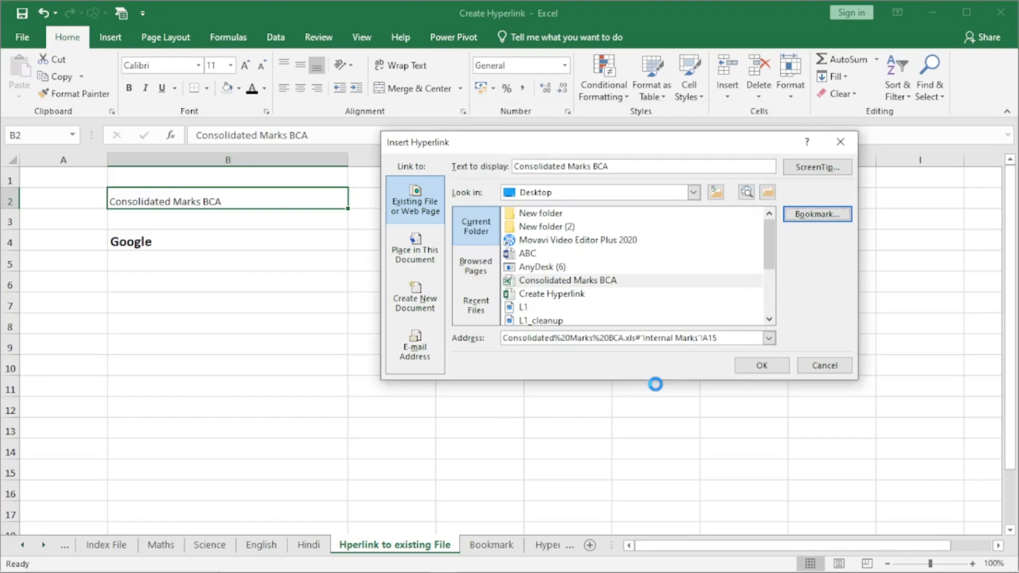
left_click(762, 365)
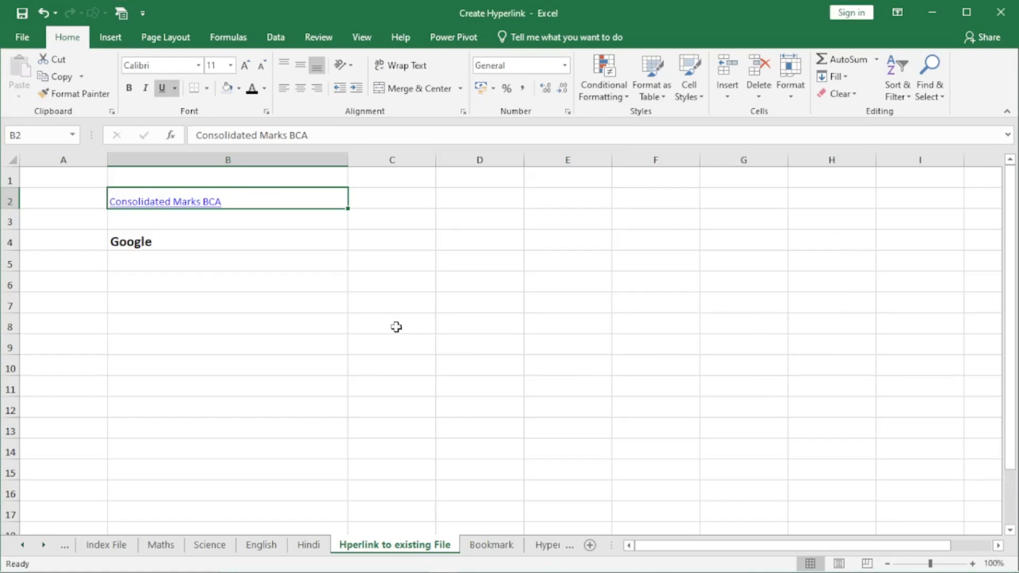
- Test the bookmarked link in B2 and close the workbook it opens
left_click(204, 201)
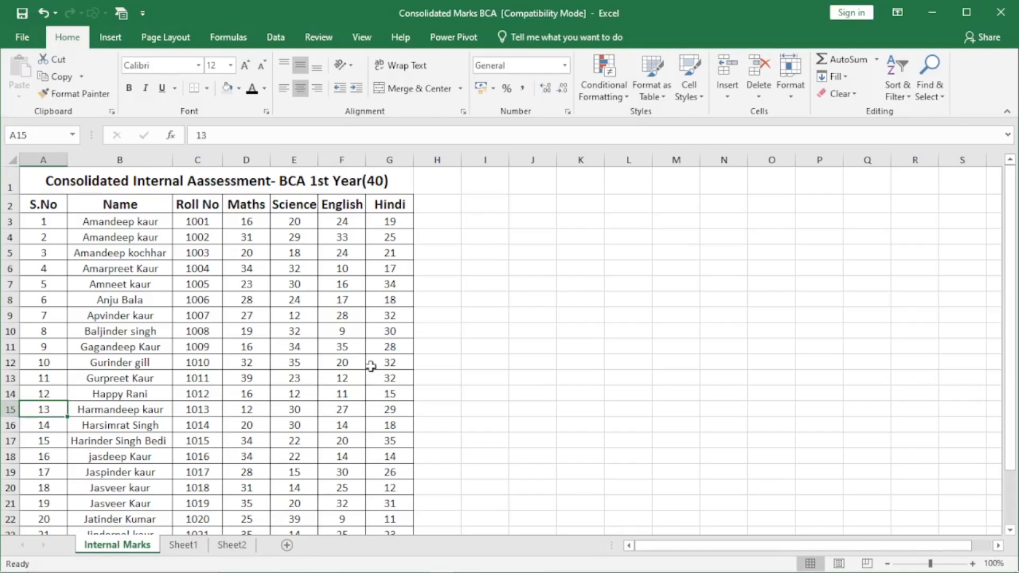
left_click(1002, 12)
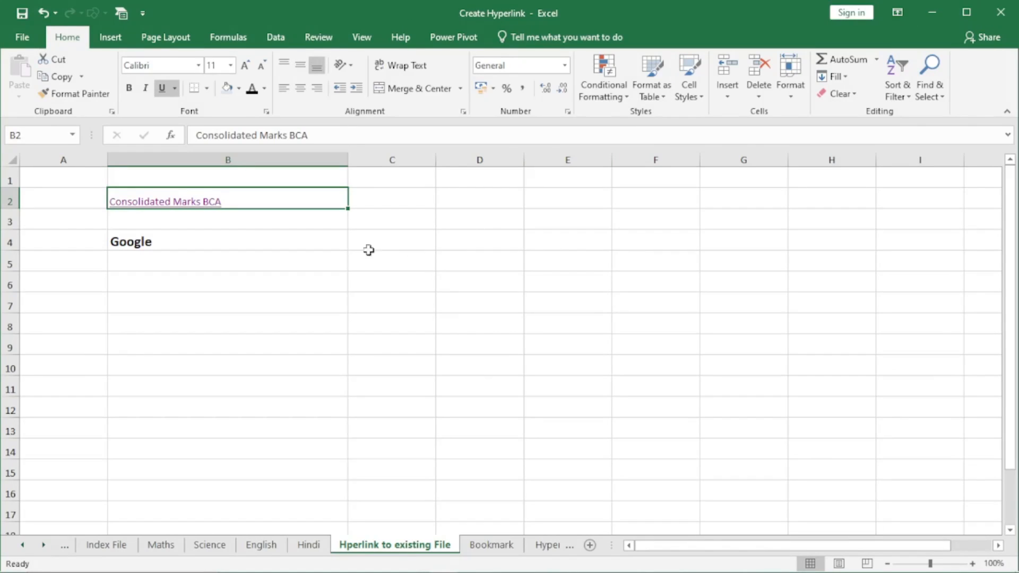
left_click(241, 236)
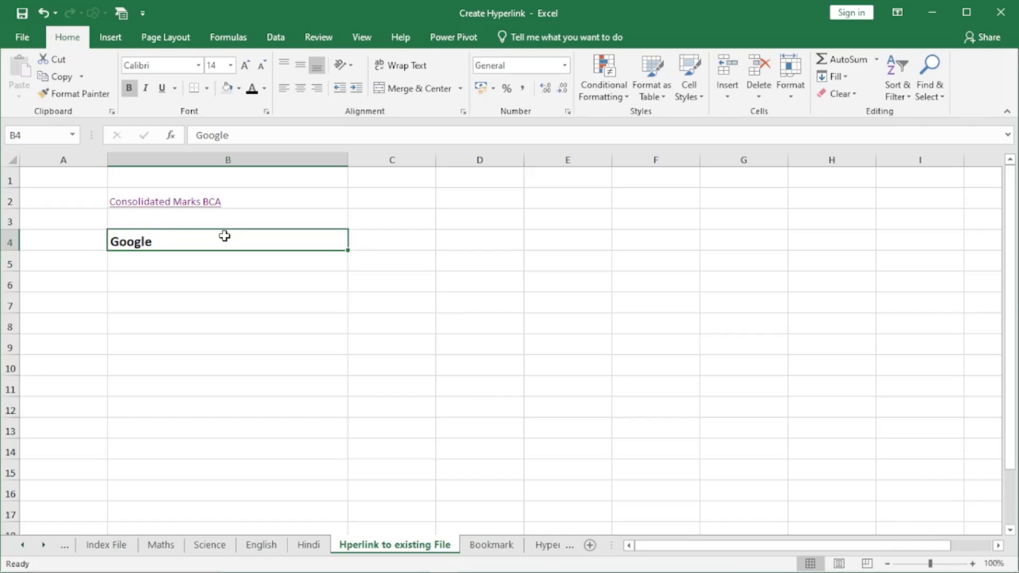
key("ctrl+k")
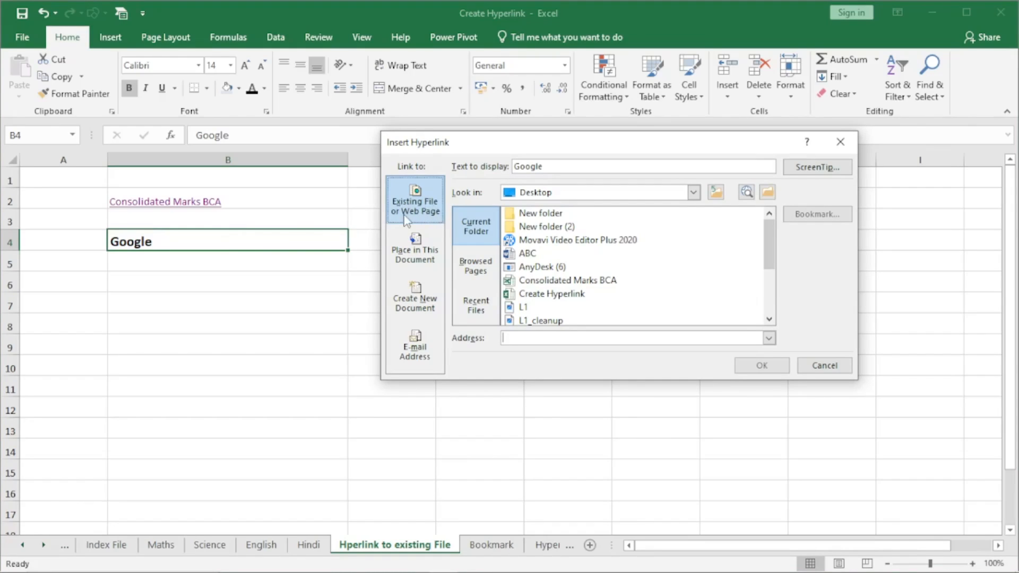
left_click(747, 192)
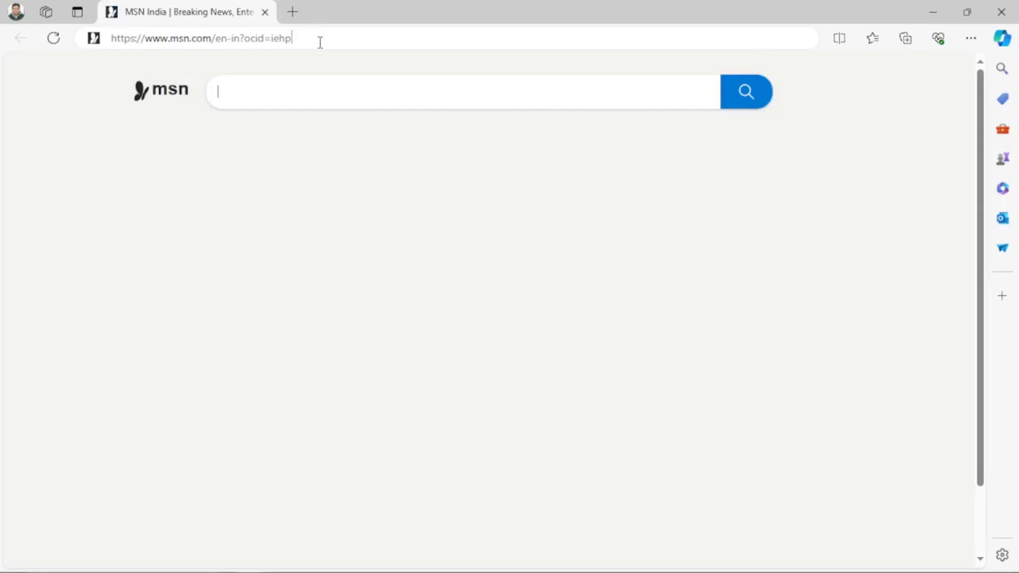
left_click(320, 38)
type("www.")
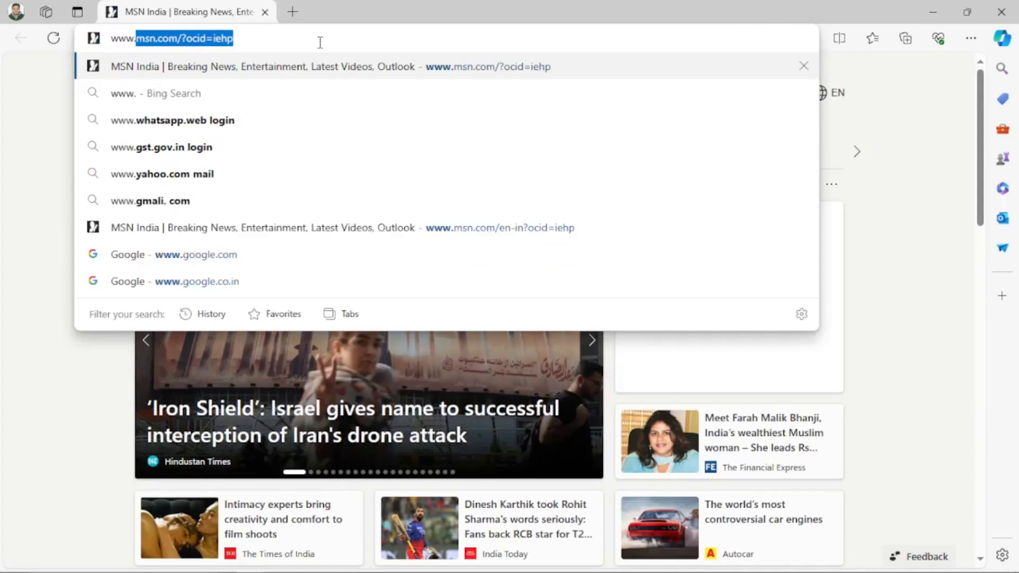
type("google.com")
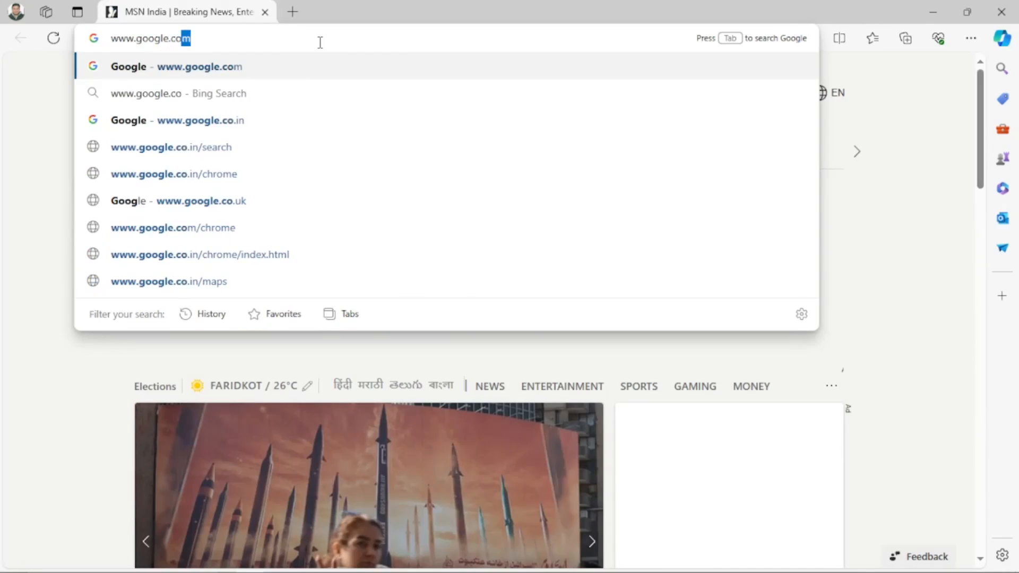
key("Return")
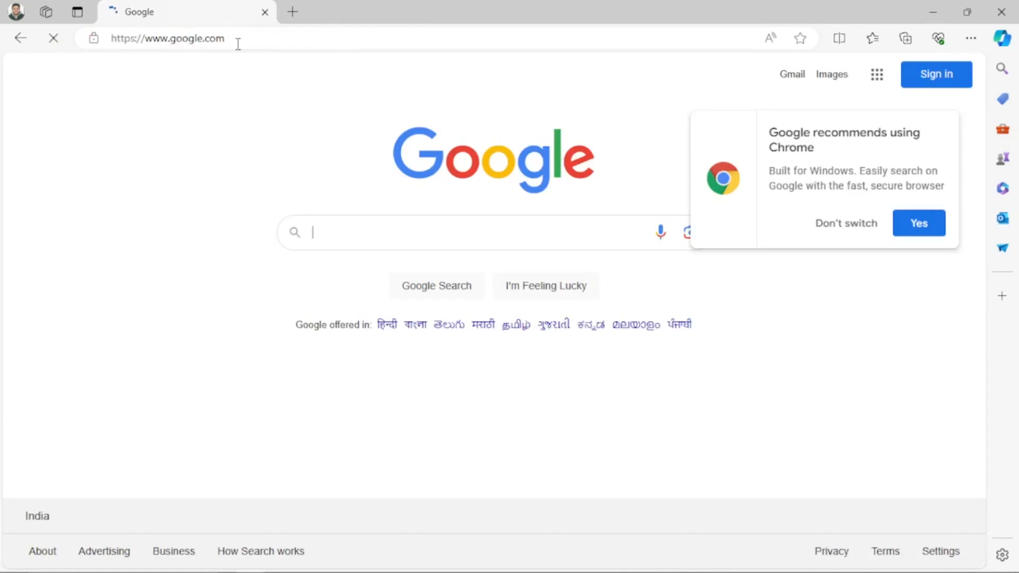
left_click(234, 43)
key("ctrl+c")
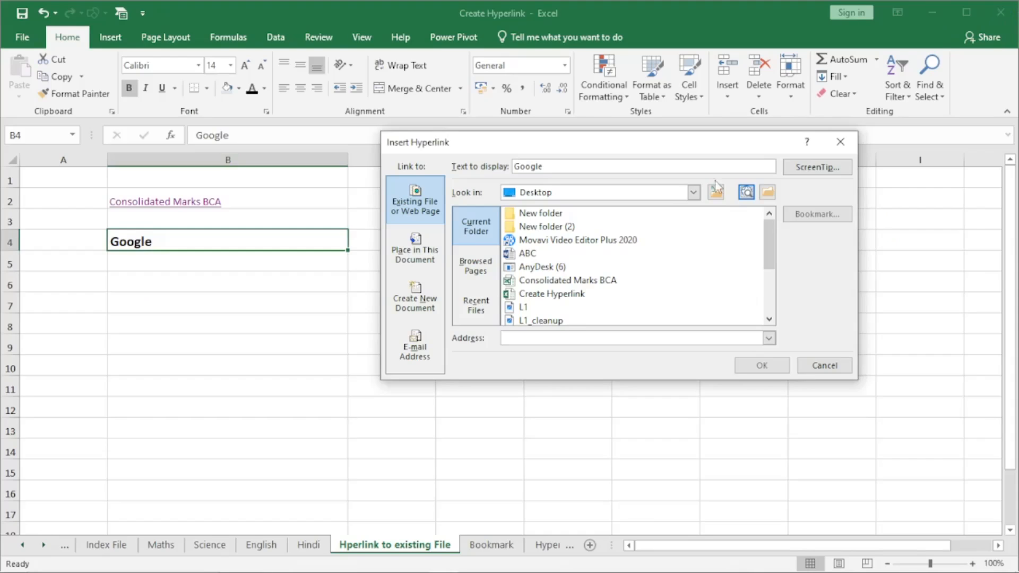
left_click(518, 337)
key("ctrl+v")
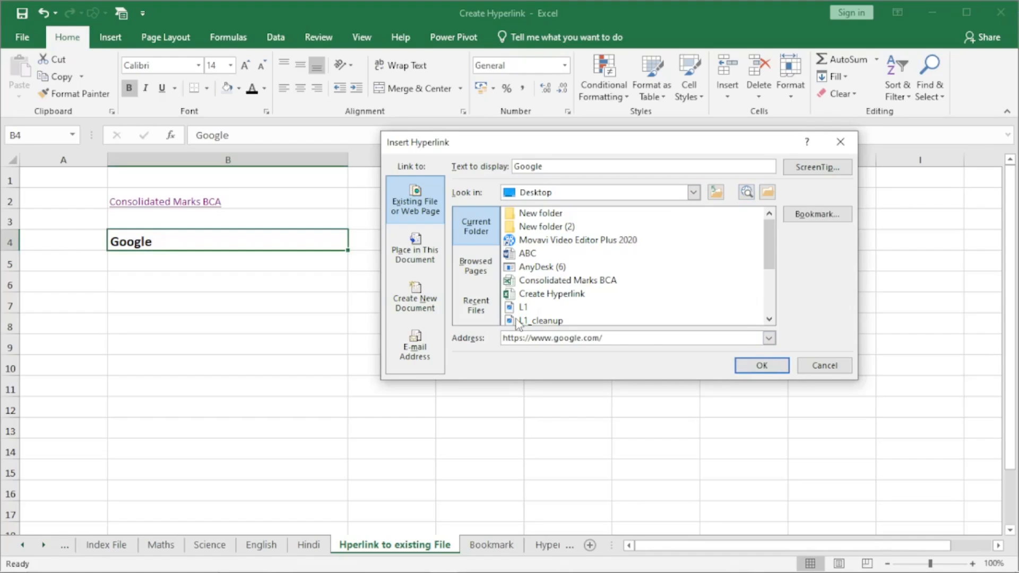
left_click(763, 367)
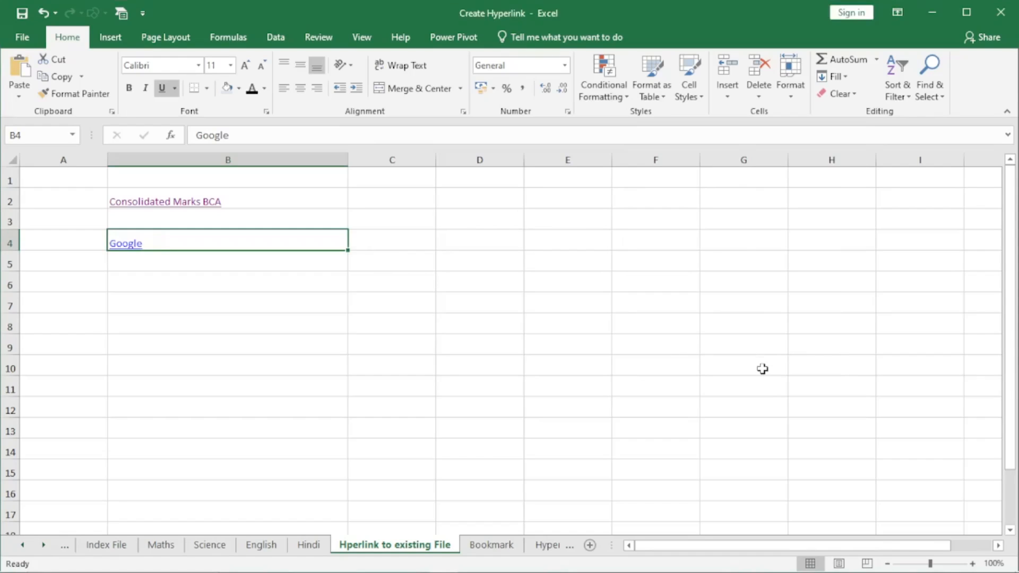
left_click(129, 245)
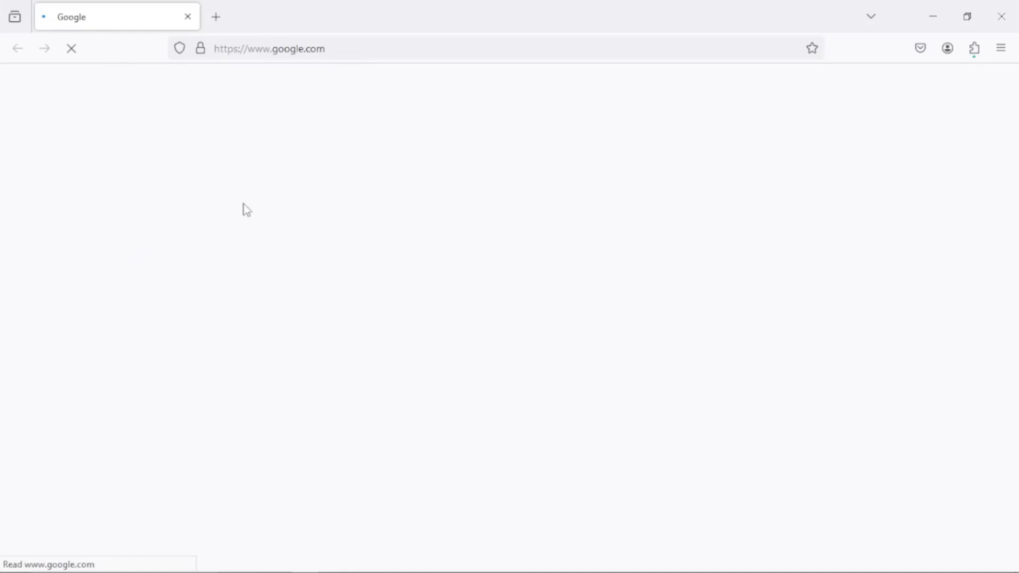
left_click(999, 23)
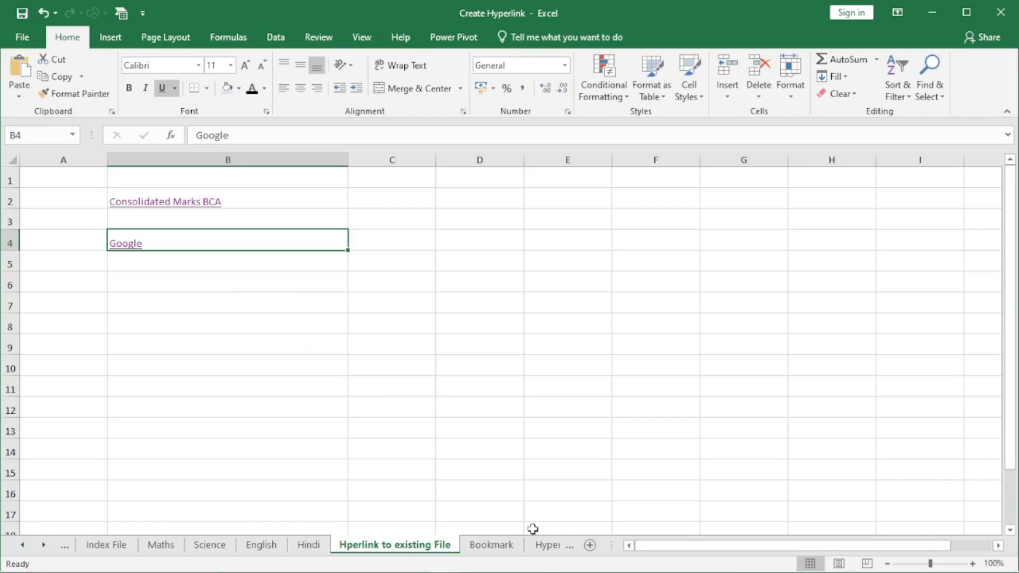
- On the Hyperlink to Folder sheet, link C2 to New folder (2) on the Desktop and test the link
left_click(547, 544)
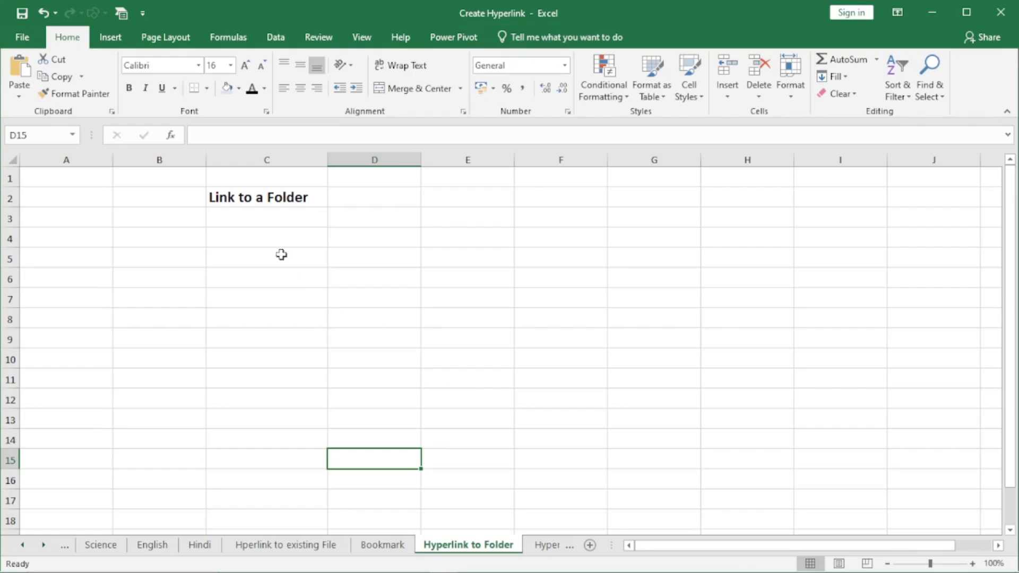
left_click(259, 200)
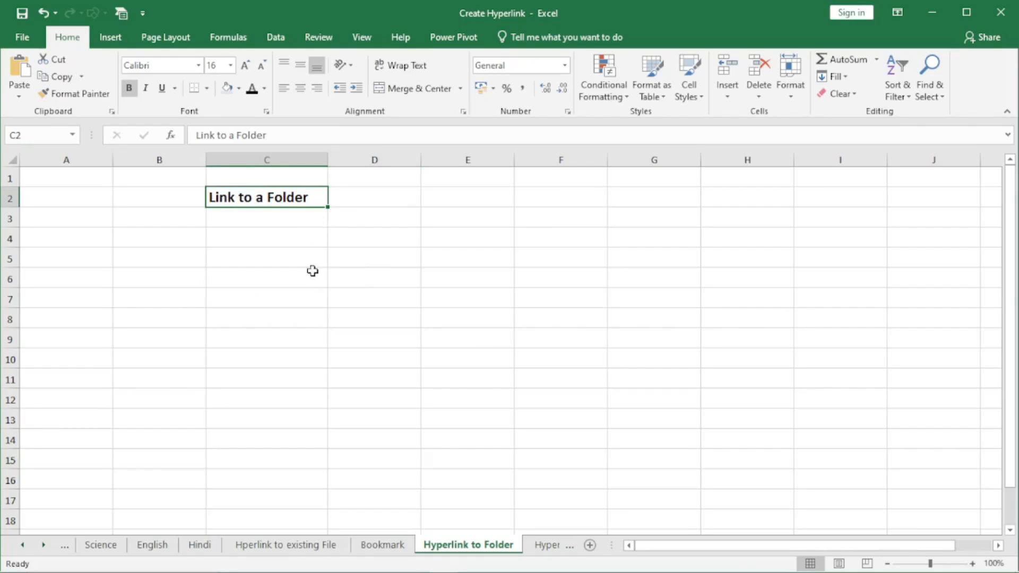
key("ctrl+k")
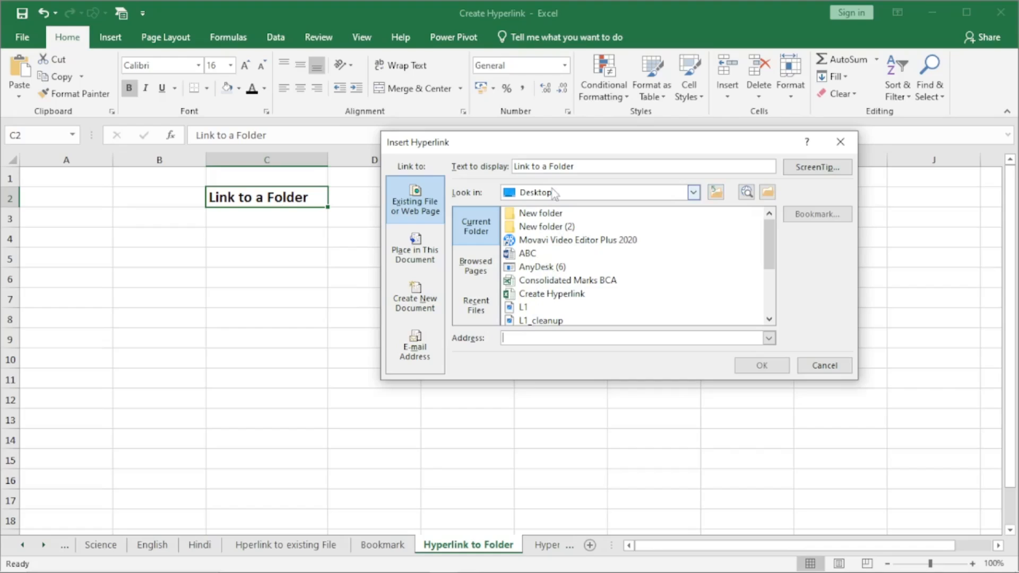
left_click(555, 229)
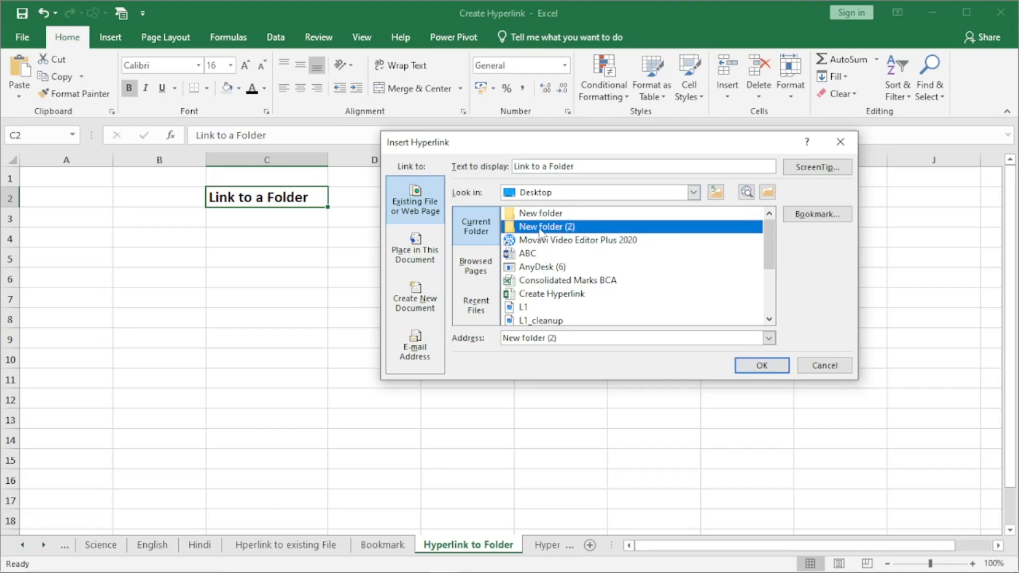
left_click(764, 365)
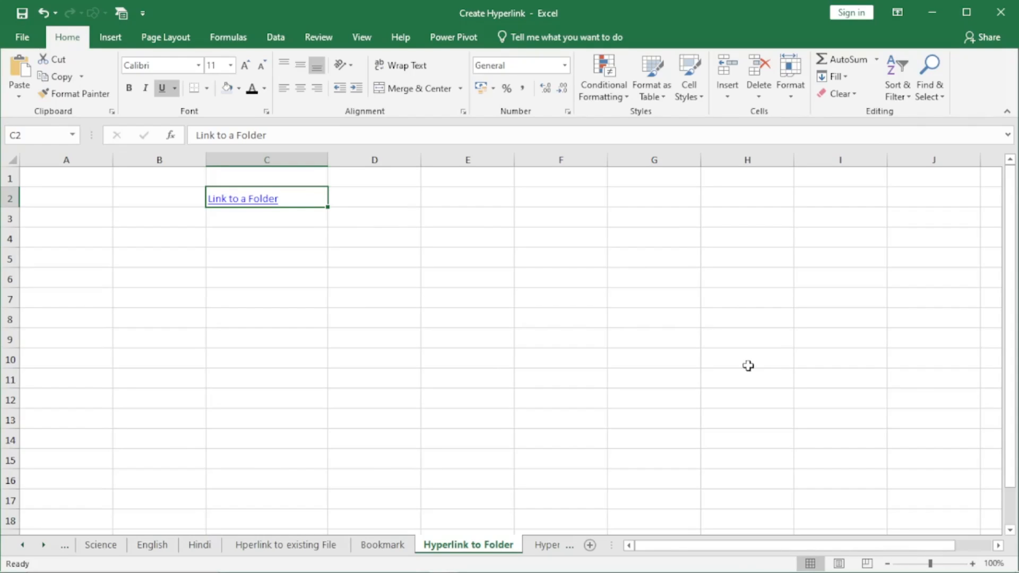
left_click(247, 200)
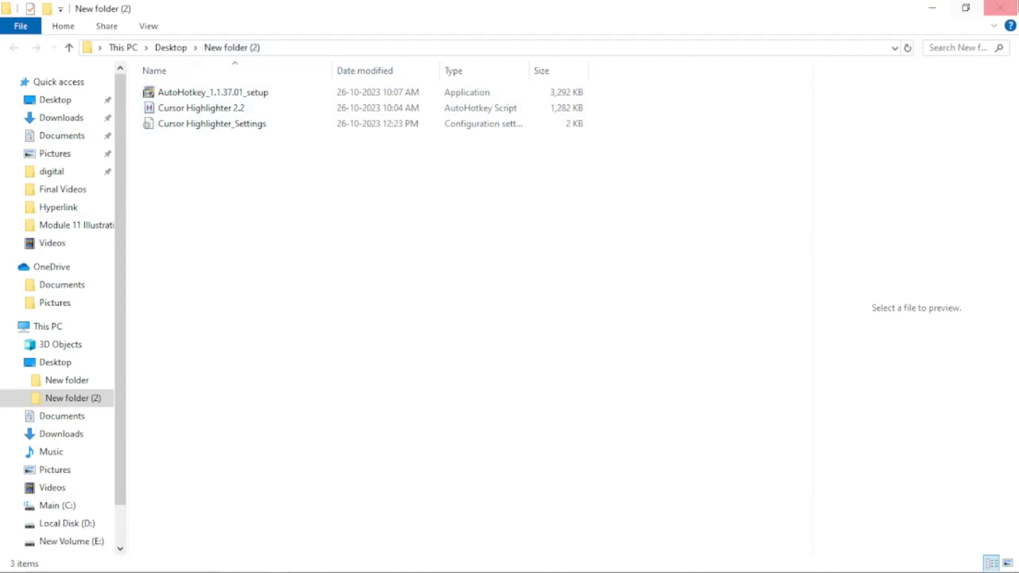
left_click(1000, 9)
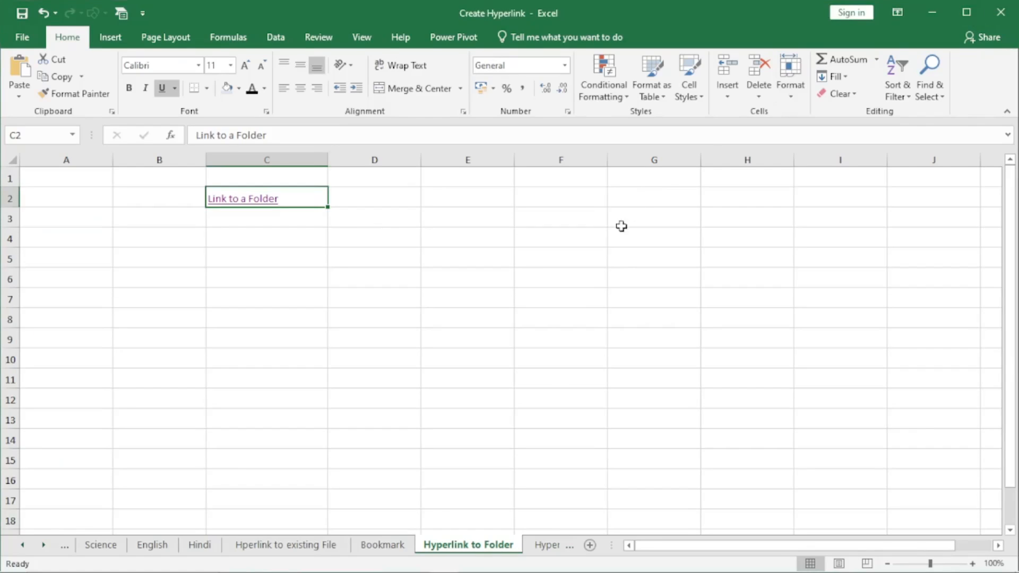
- On the Hyperlink to send email sheet, enter the recipient's first name in B3 below the Send Email to heading
left_click(546, 545)
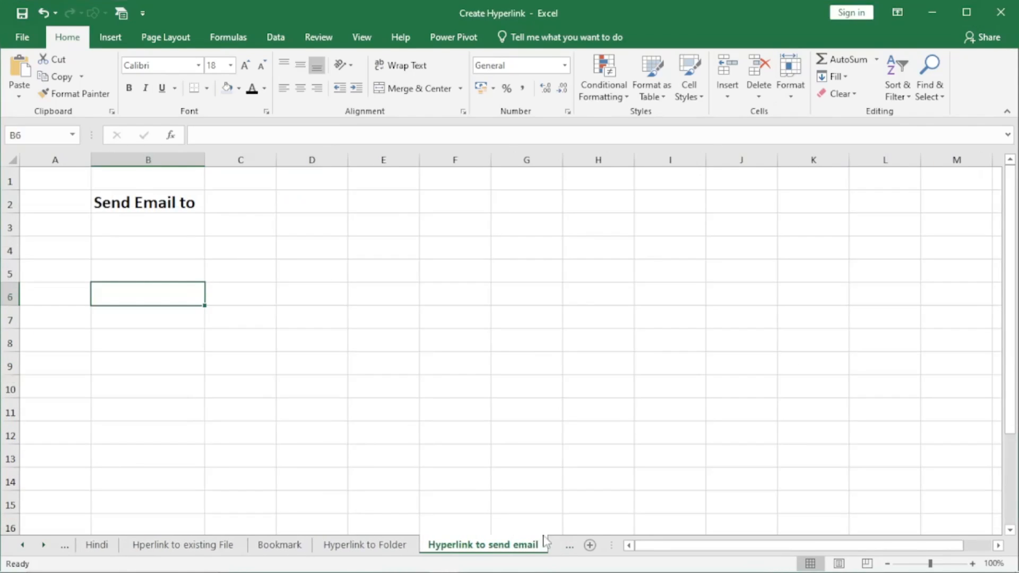
left_click(163, 204)
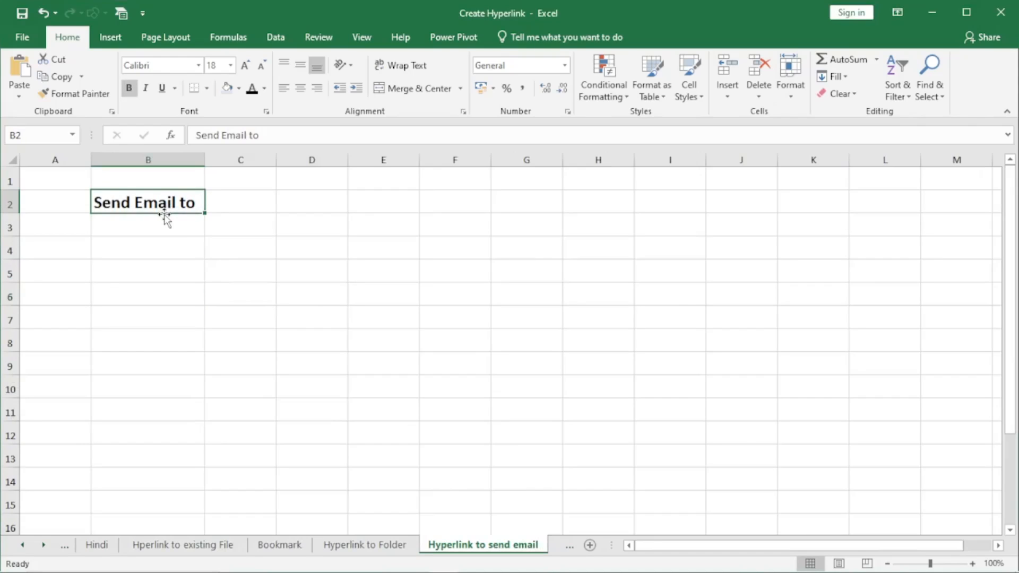
left_click_drag(145, 225, 152, 330)
left_click_drag(146, 228, 153, 365)
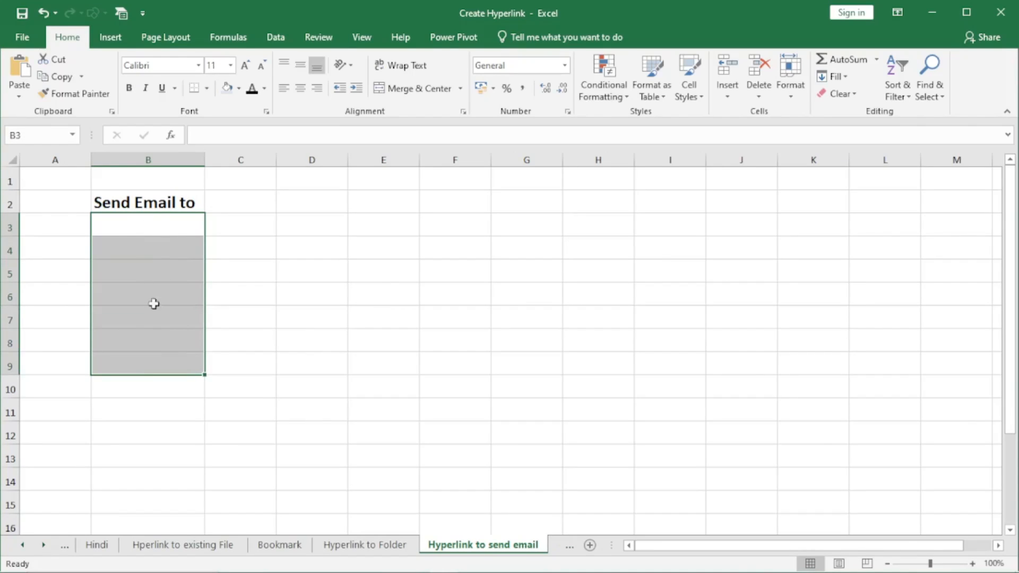
left_click(146, 224)
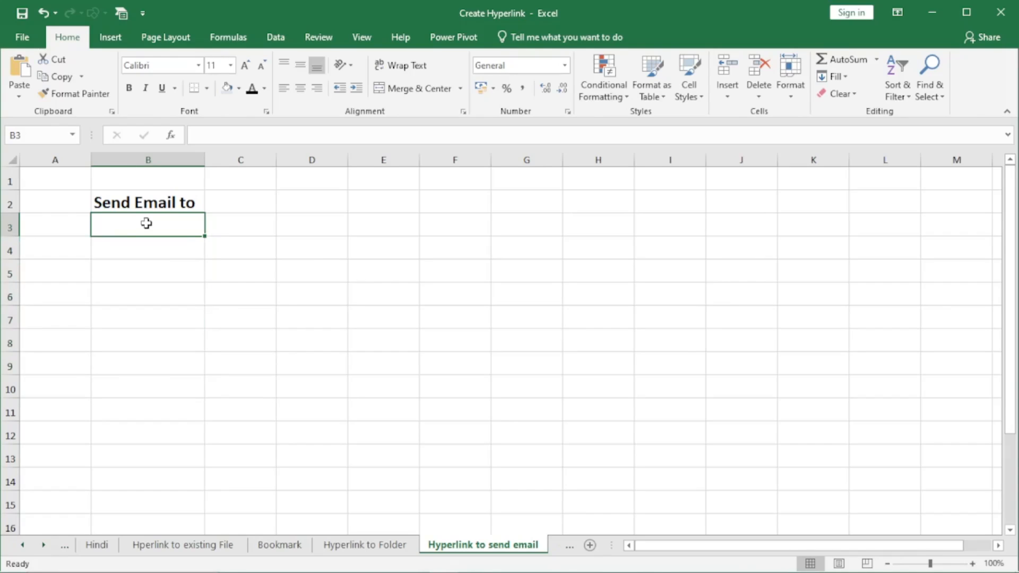
type("Si")
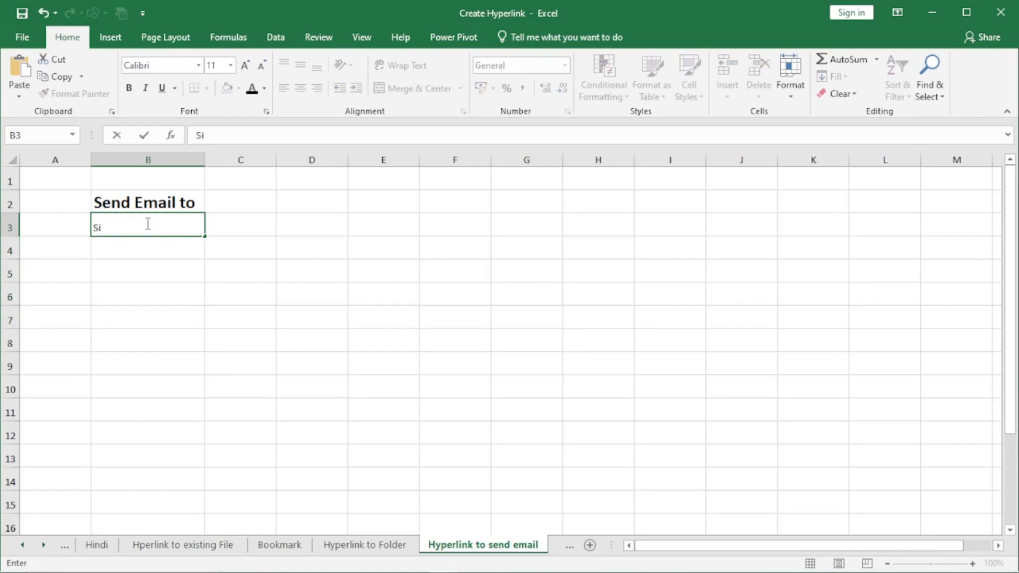
type("dharth")
left_click(134, 261)
- Insert an e-mail hyperlink in B3 using the recipient's recently used address and the subject Birthday wishes
left_click(128, 225)
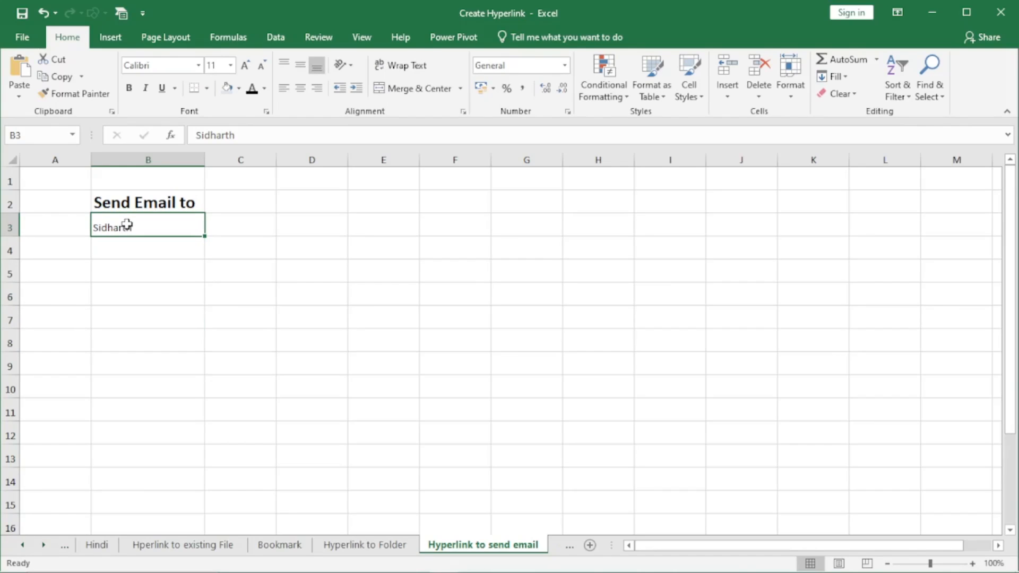
key("ctrl+k")
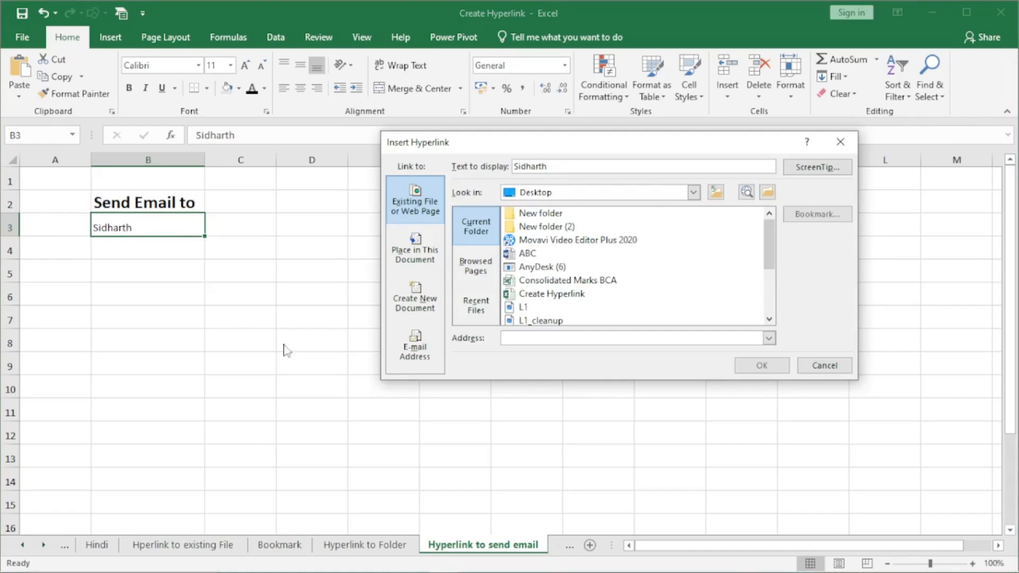
left_click(416, 349)
left_click(482, 204)
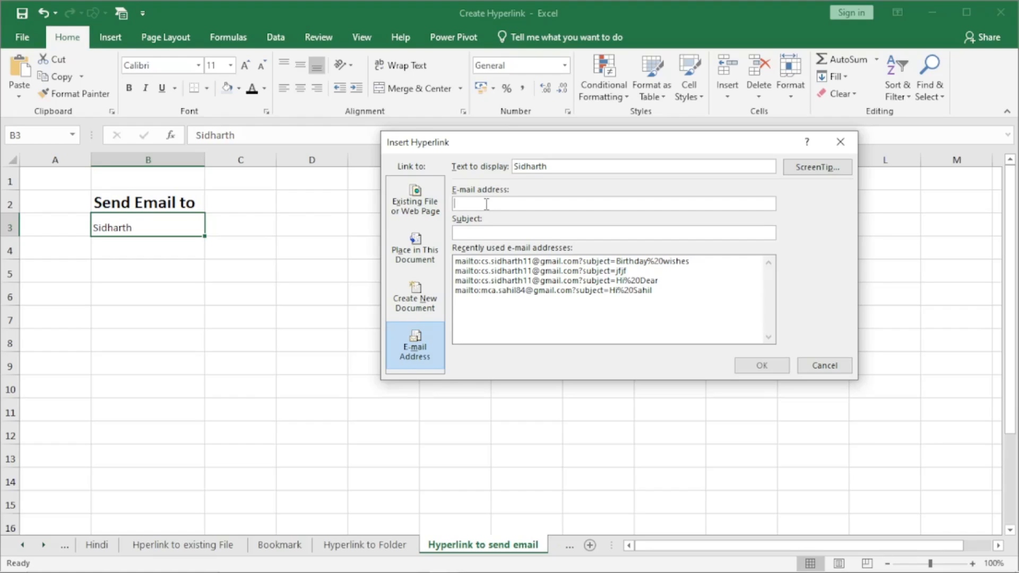
left_click(508, 272)
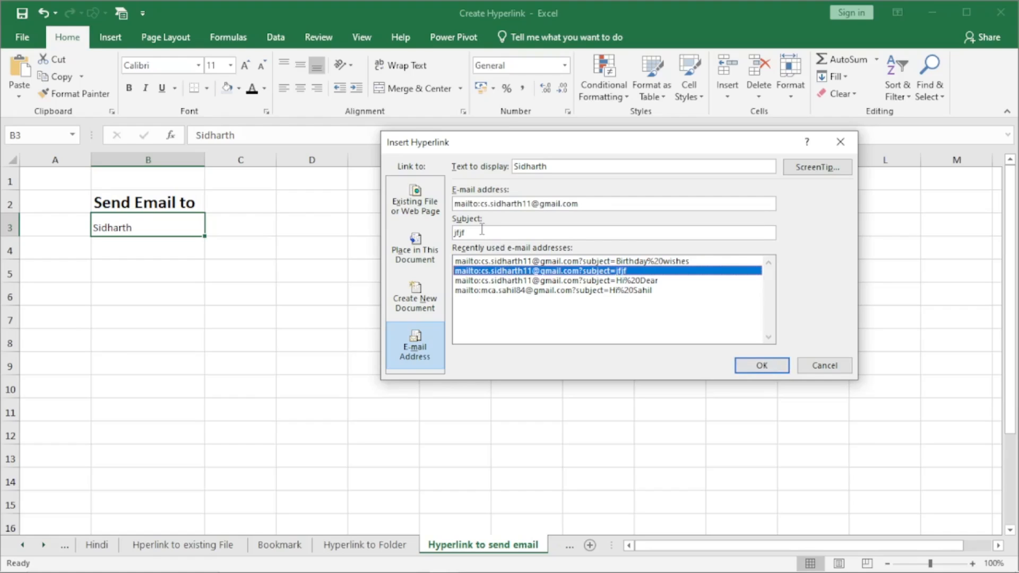
key("BackSpace")
key("BackSpace")
key("BackSpace")
key("BackSpace")
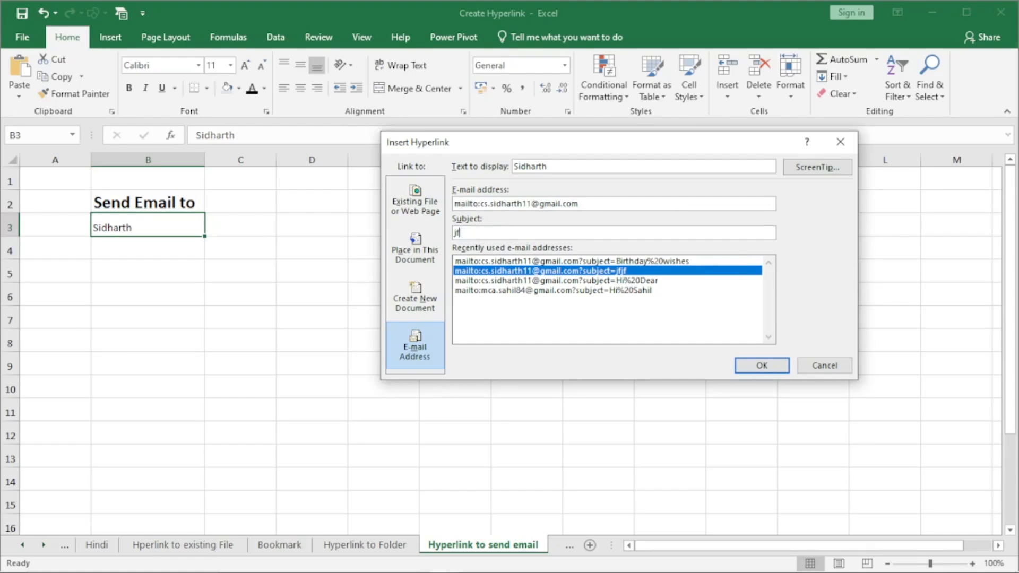
type("Birthday wishes")
left_click(760, 367)
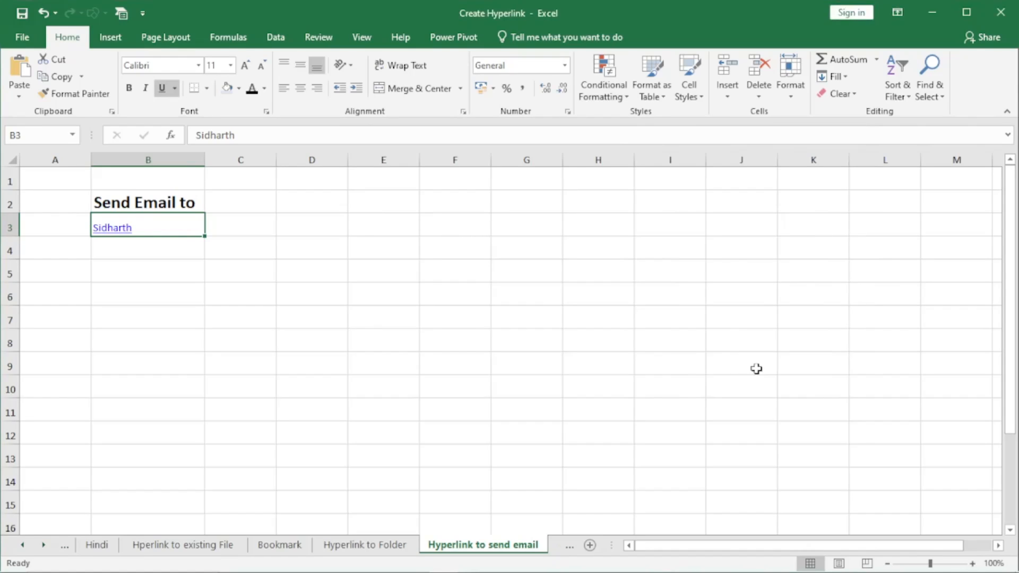
- Test the e-mail link in B3, write dsdadadadad in the message body, and close the message and Outlook unsent
left_click(122, 229)
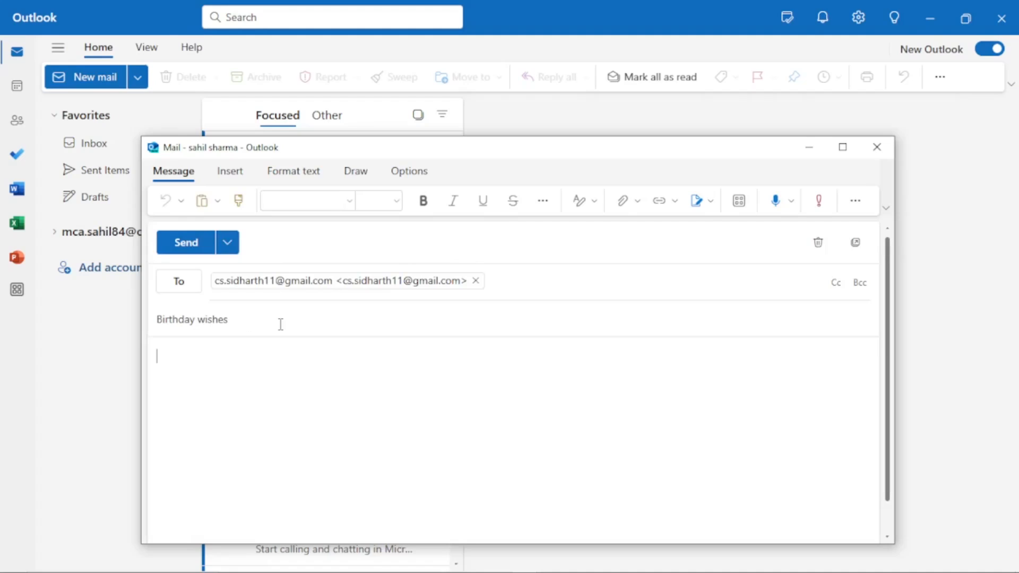
type("dsdadadadad")
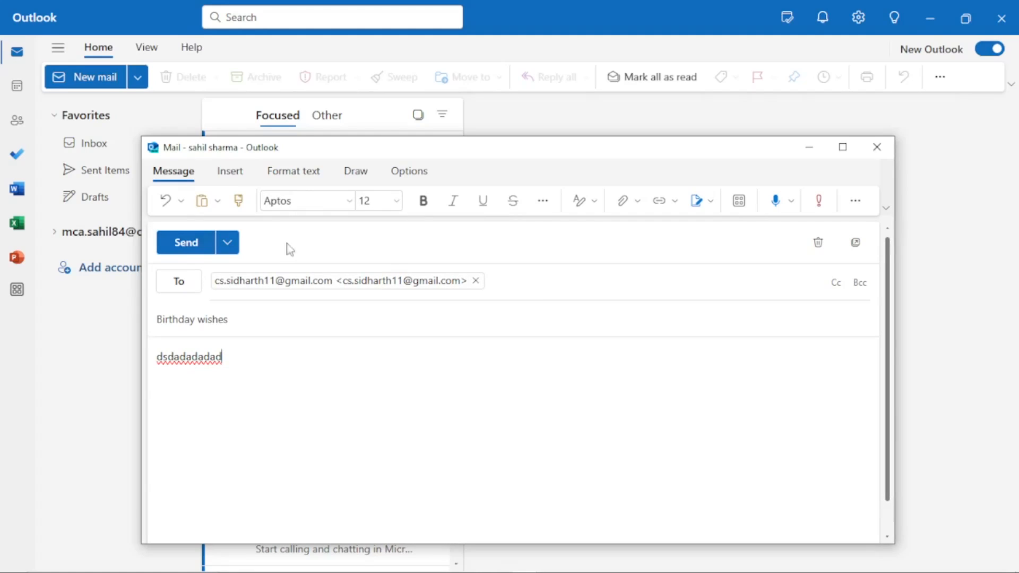
left_click(878, 148)
left_click(1000, 21)
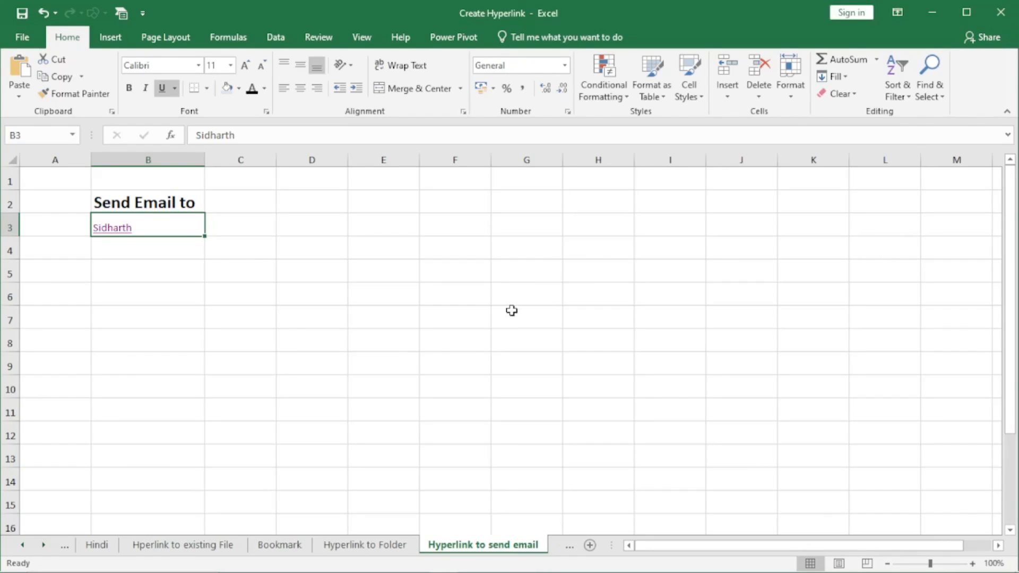
- On the Create New Document sheet, link B3 to a new Desktop document named abcd.docx, set to edit now
left_click(569, 550)
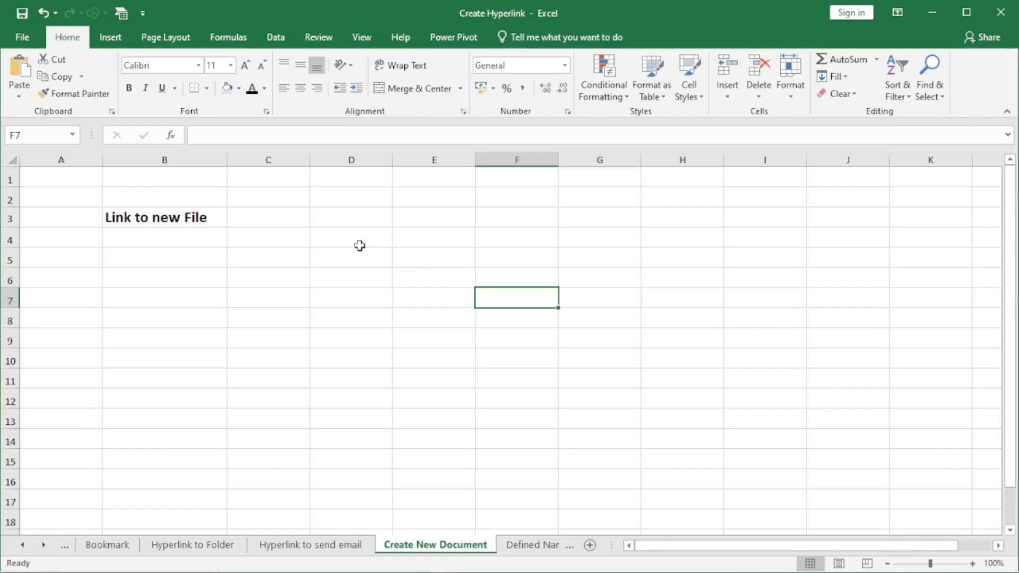
left_click(158, 215)
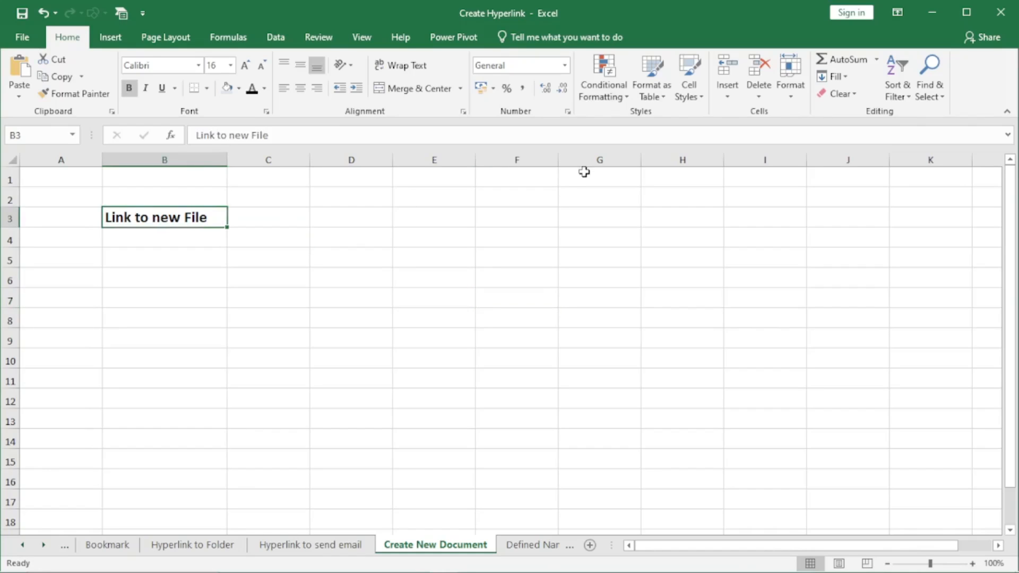
key("ctrl+k")
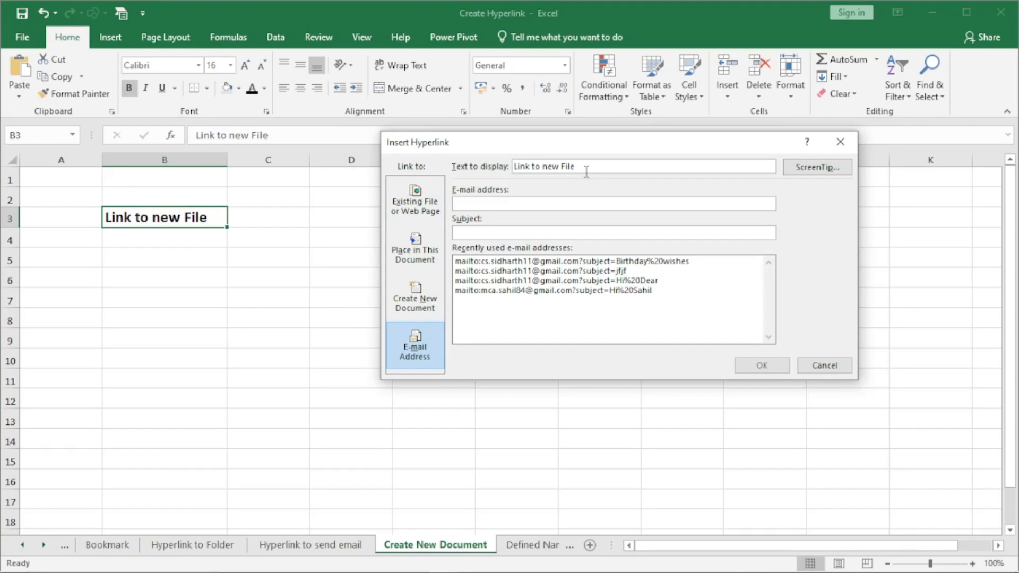
left_click(415, 302)
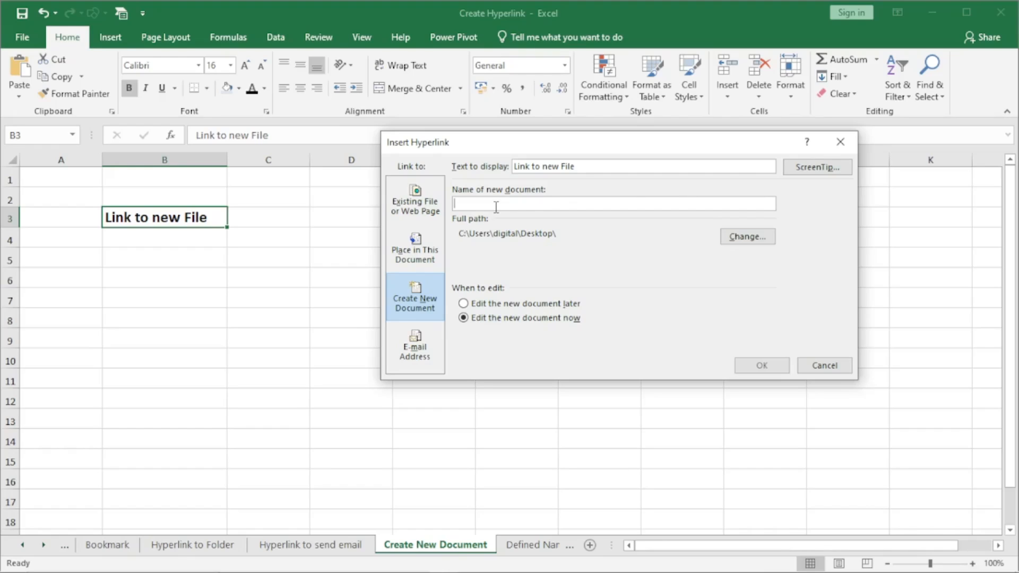
type("abcd")
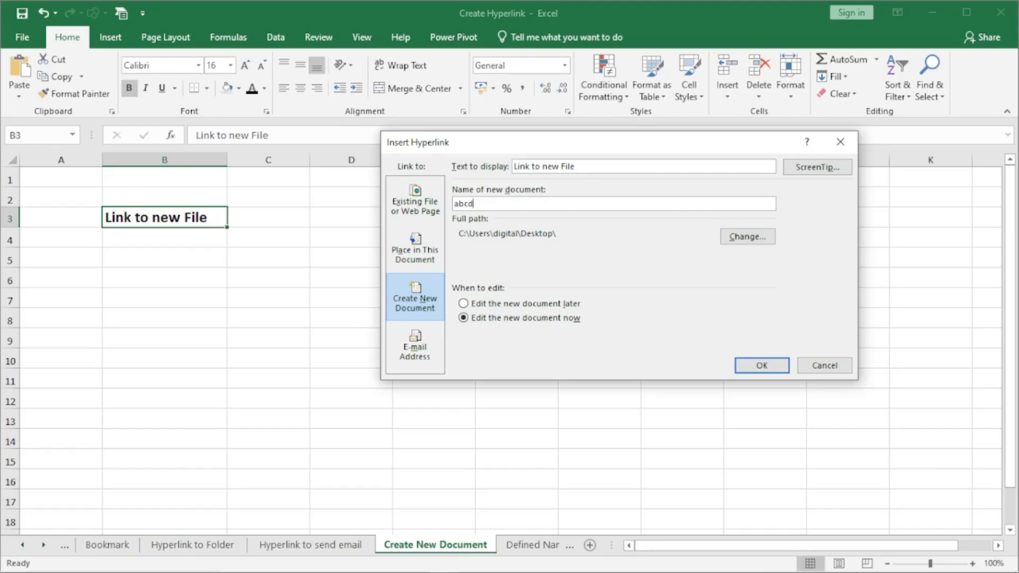
type(".docx")
left_click(758, 366)
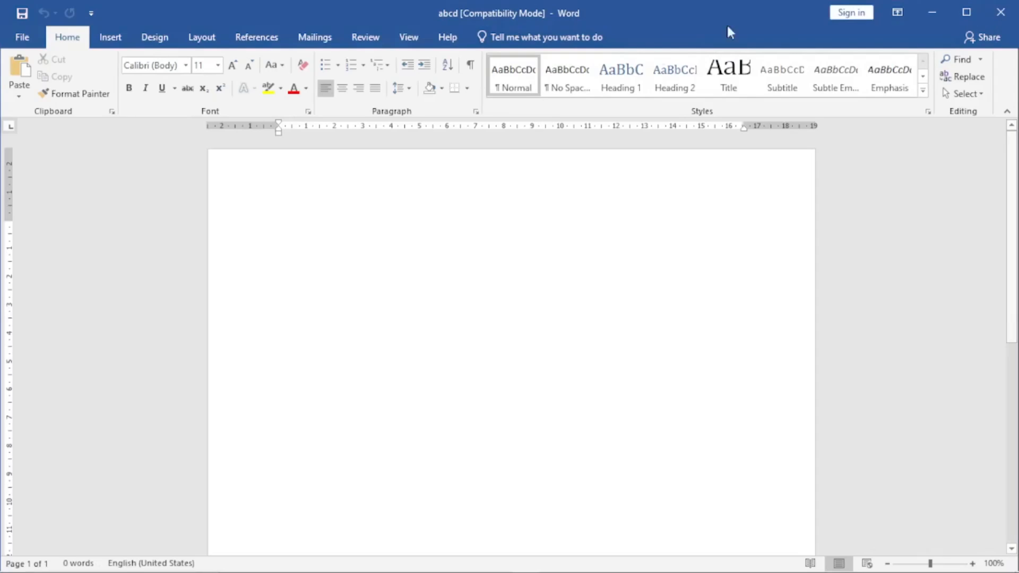
- Close the new Word document, test the link in B3, and close the document it opens
left_click(1004, 14)
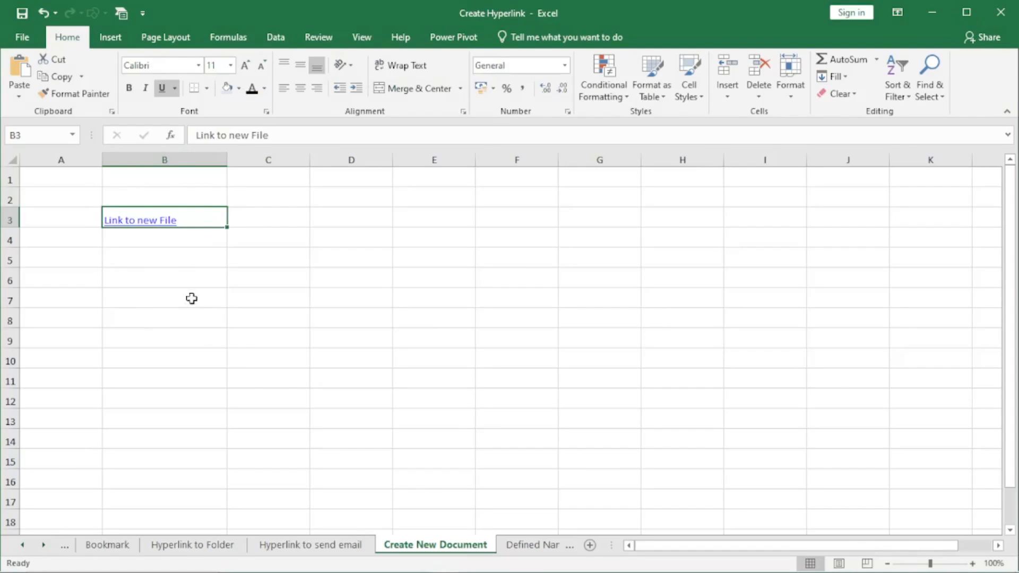
left_click(145, 222)
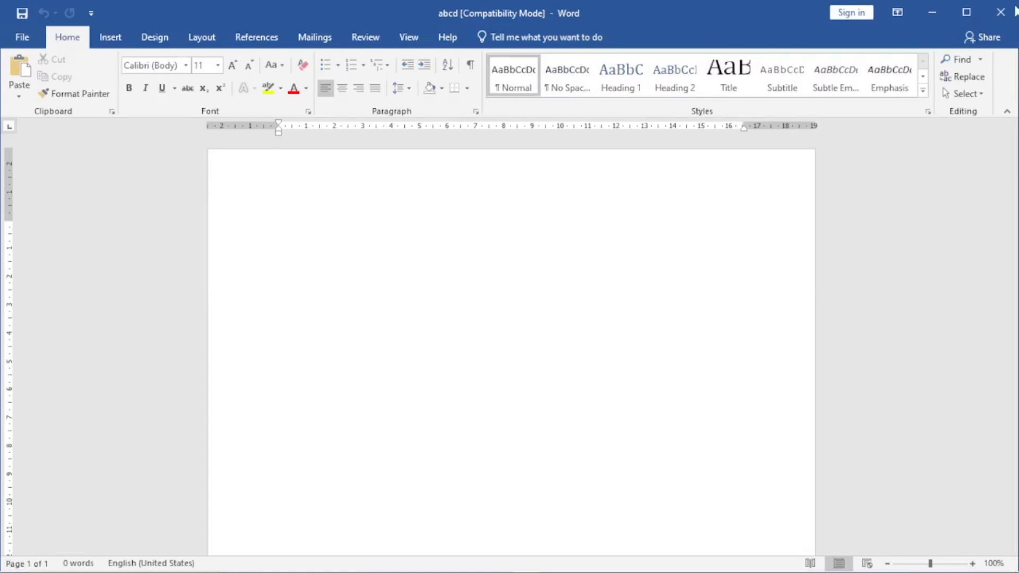
left_click(1001, 11)
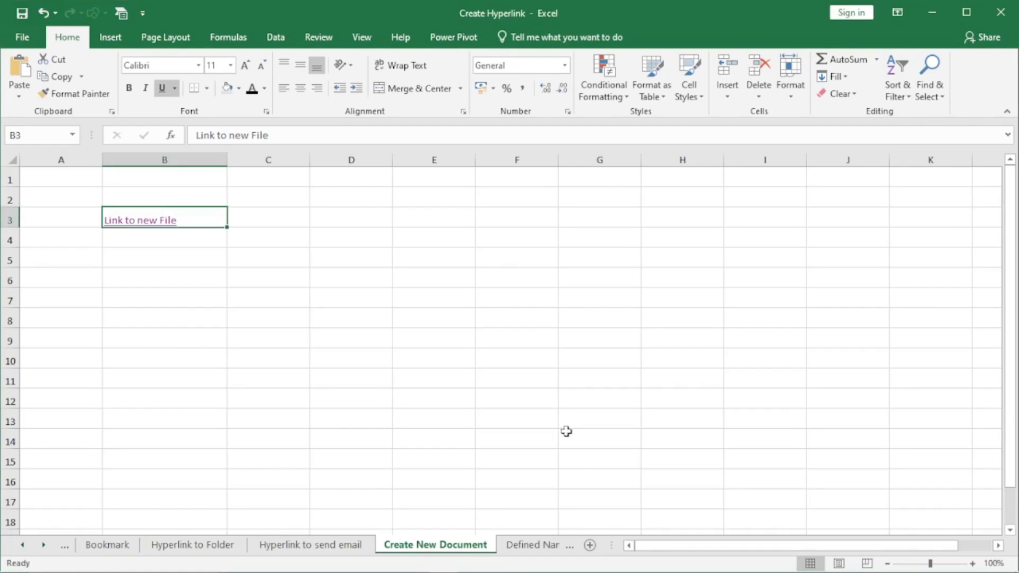
left_click(533, 545)
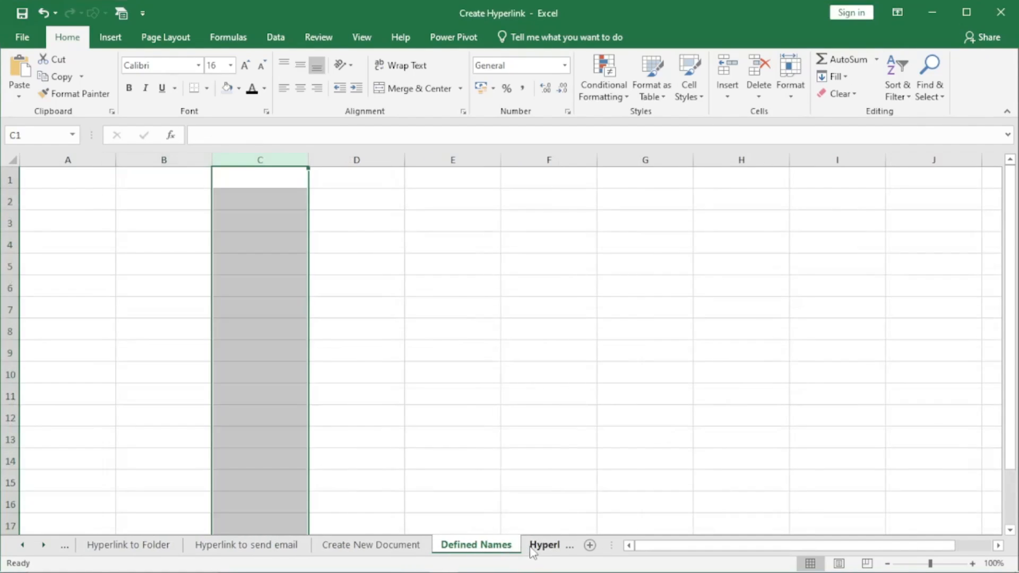
left_click(388, 246)
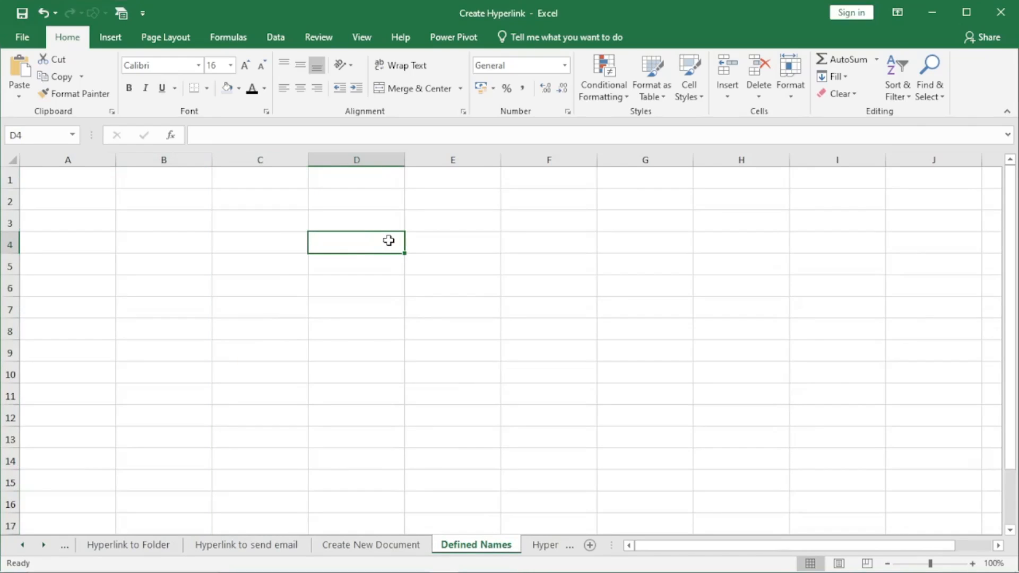
mouse_move(143, 201)
left_mouse_down()
mouse_move(186, 208)
mouse_move(361, 318)
left_mouse_up()
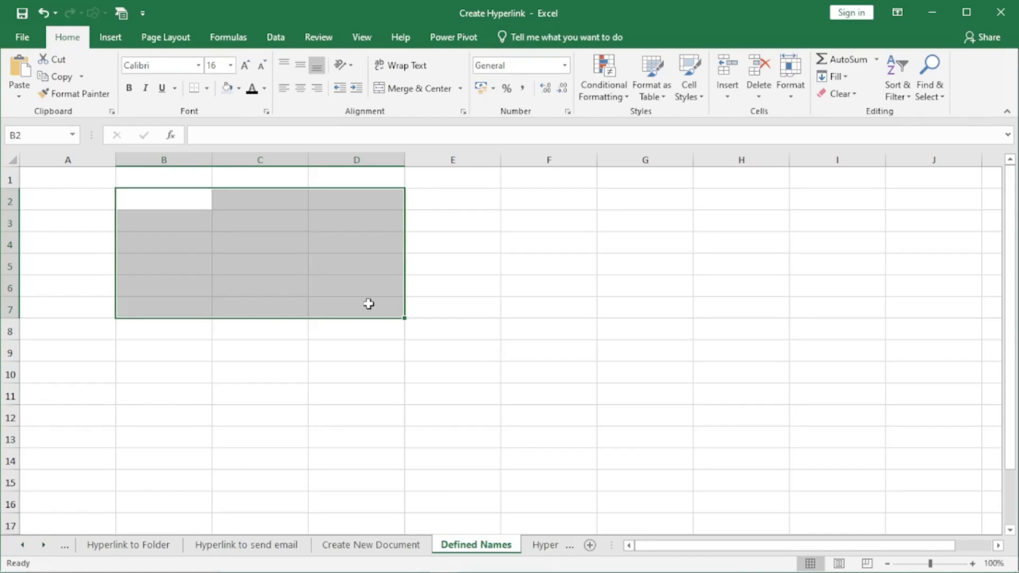
left_click(538, 313)
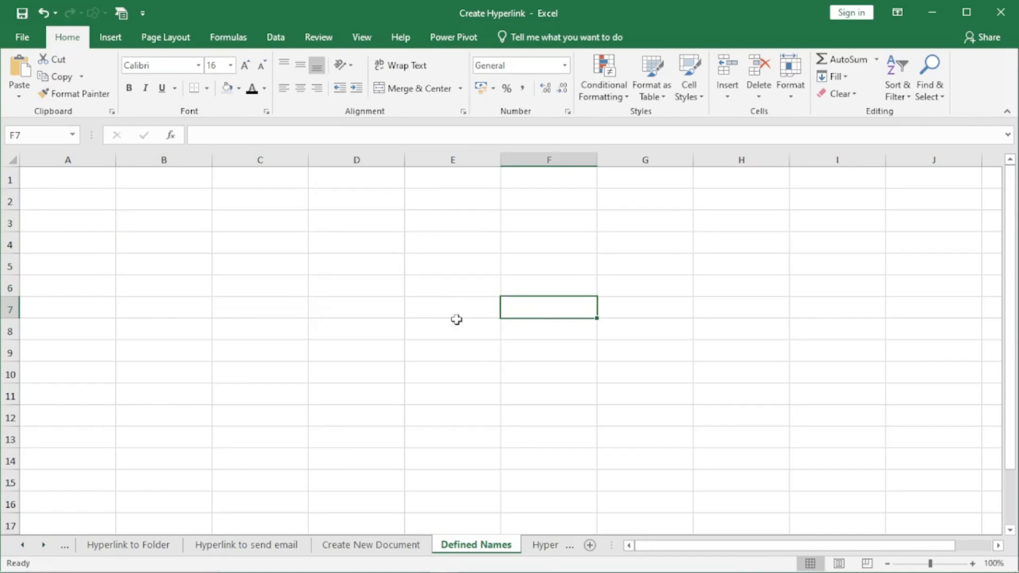
- On the Maths sheet, define the name Cricket for the range A4:I8
left_click(21, 545)
left_click(22, 545)
left_click(22, 546)
left_click(22, 545)
left_click(22, 546)
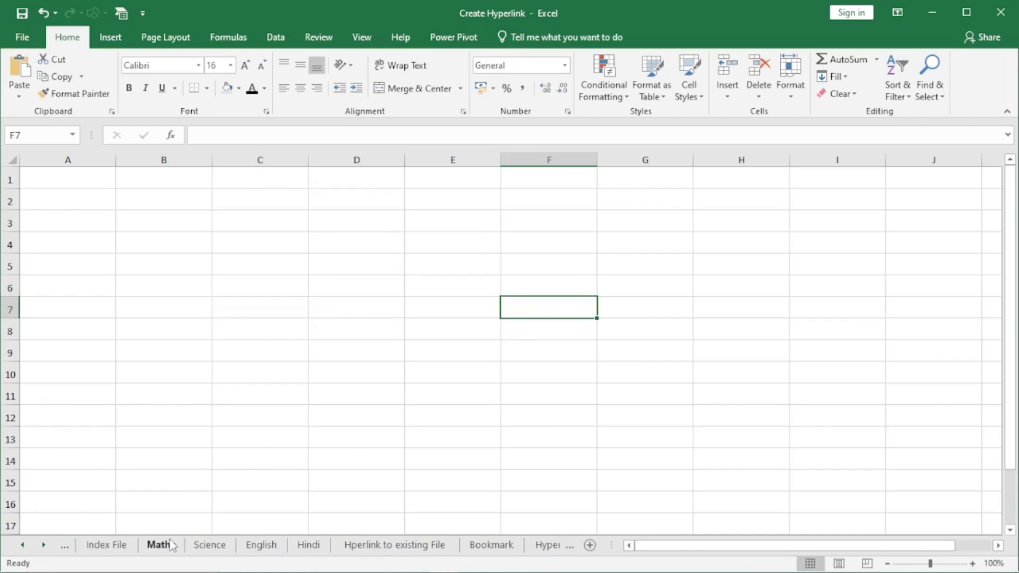
left_click(161, 545)
left_click_drag(42, 234, 541, 302)
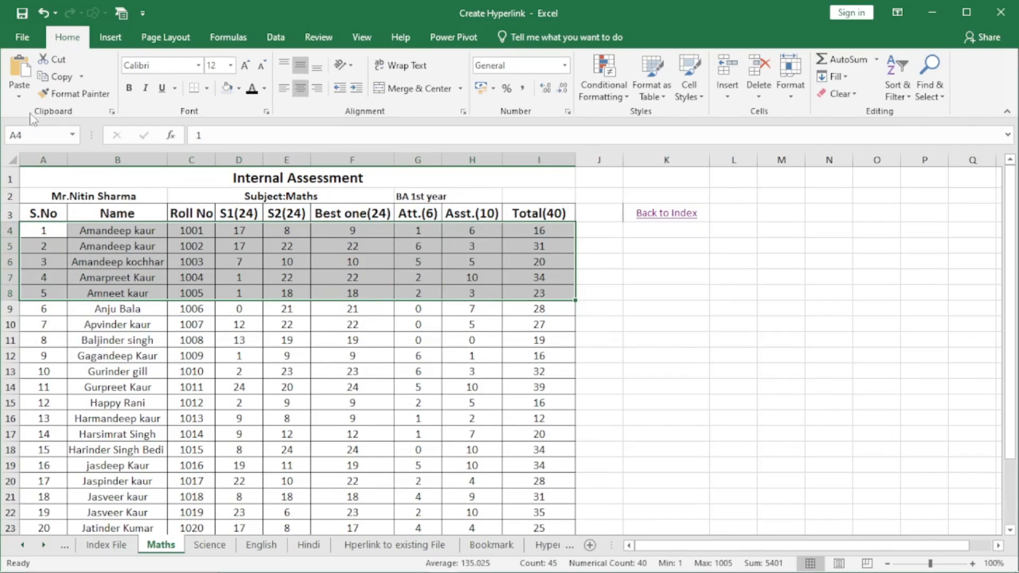
left_click(38, 136)
type("Grade")
key("Return")
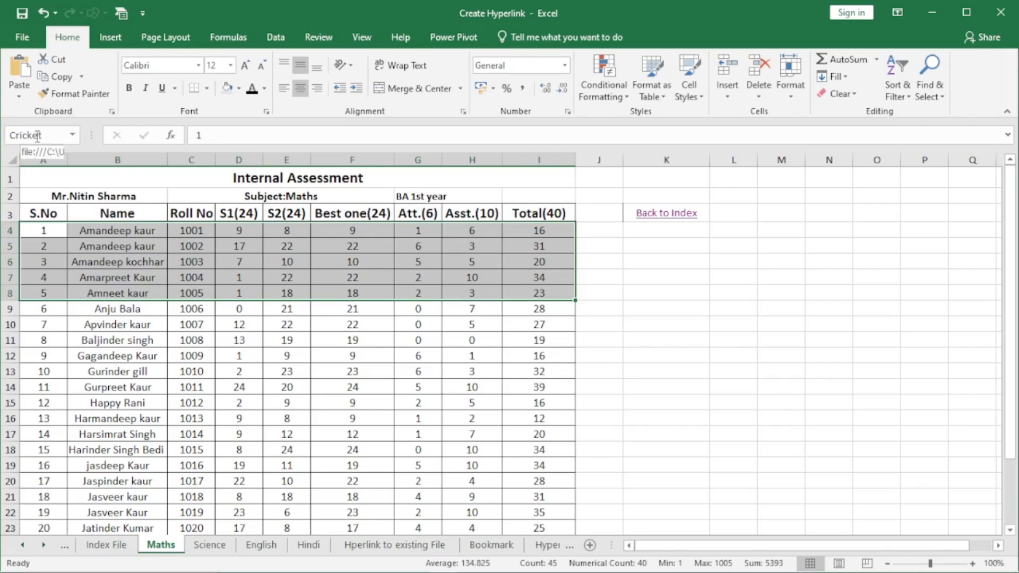
- Try to define a name for the range A13:I17 on the Maths sheet, and check the list of defined names
left_click(47, 372)
left_click_drag(47, 372, 524, 430)
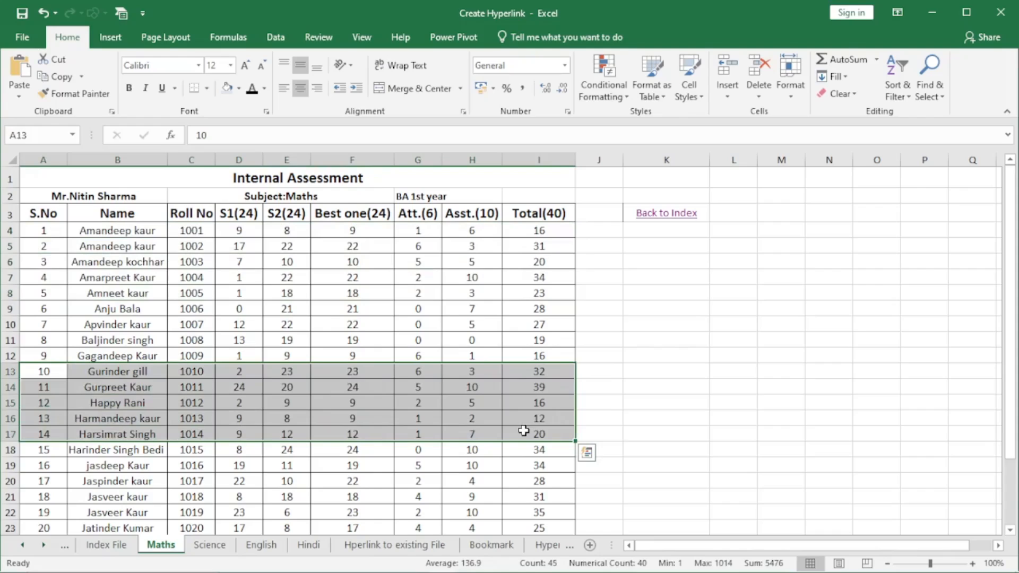
left_click(43, 139)
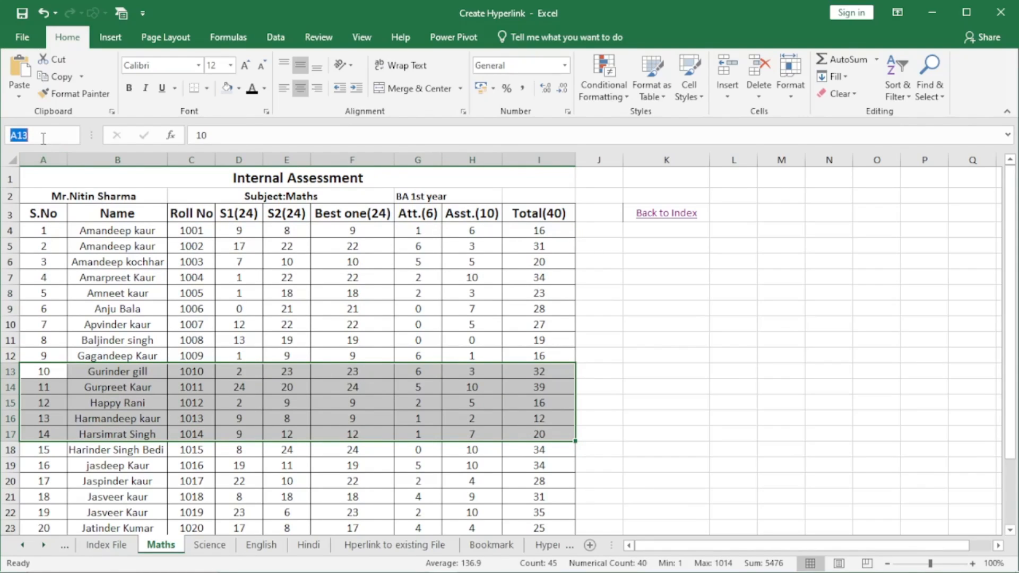
type("F")
type("ball")
left_click(699, 329)
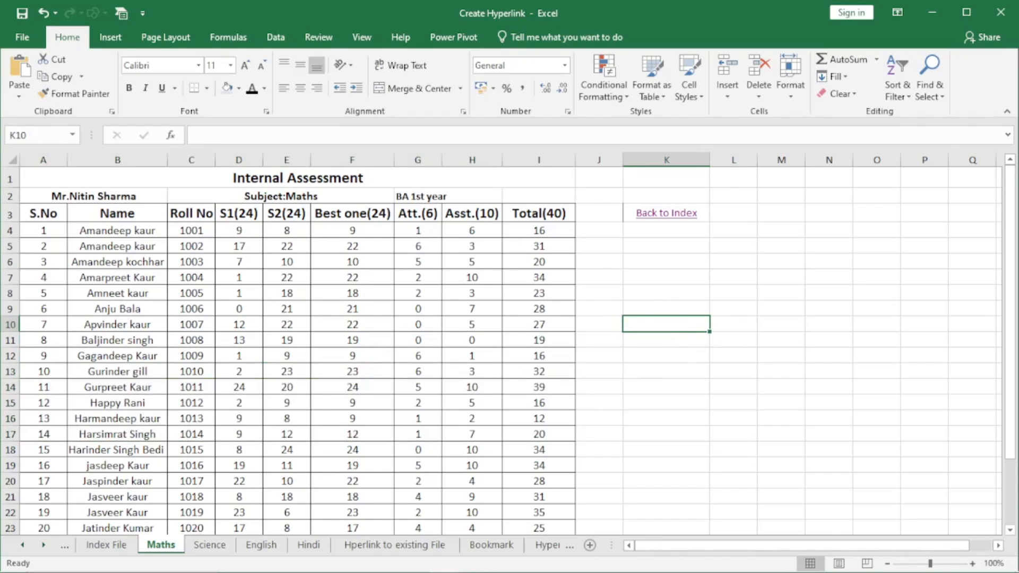
left_click(53, 136)
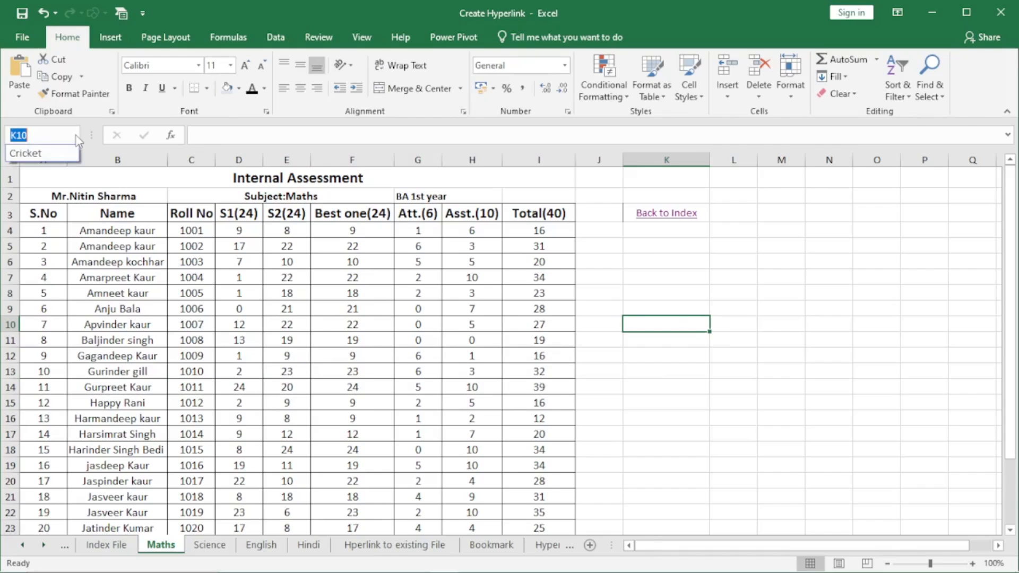
- Define the name Football for the range A13:I17 on the Maths sheet
left_click_drag(44, 372, 552, 434)
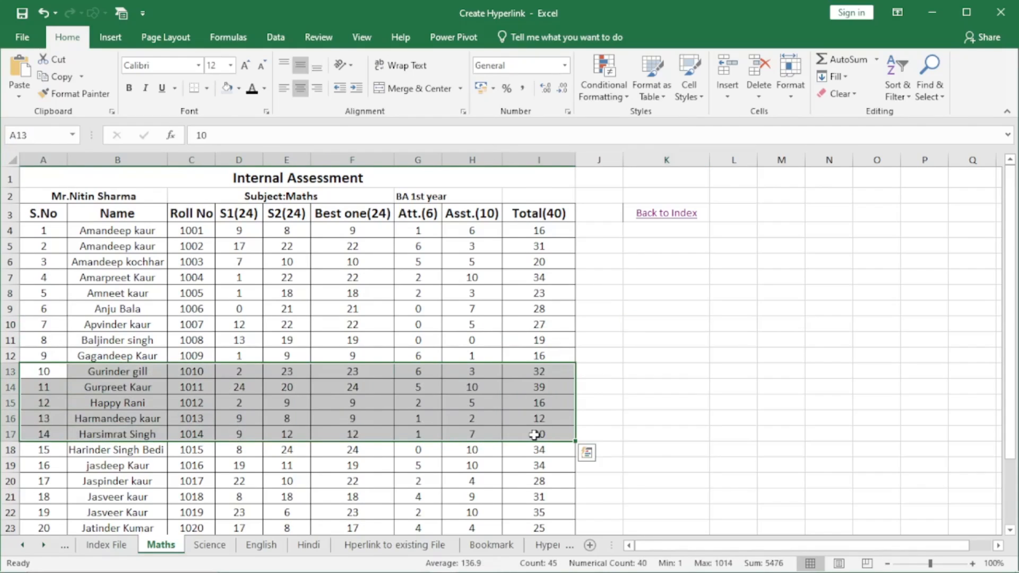
left_click(39, 131)
type("Football")
key("Return")
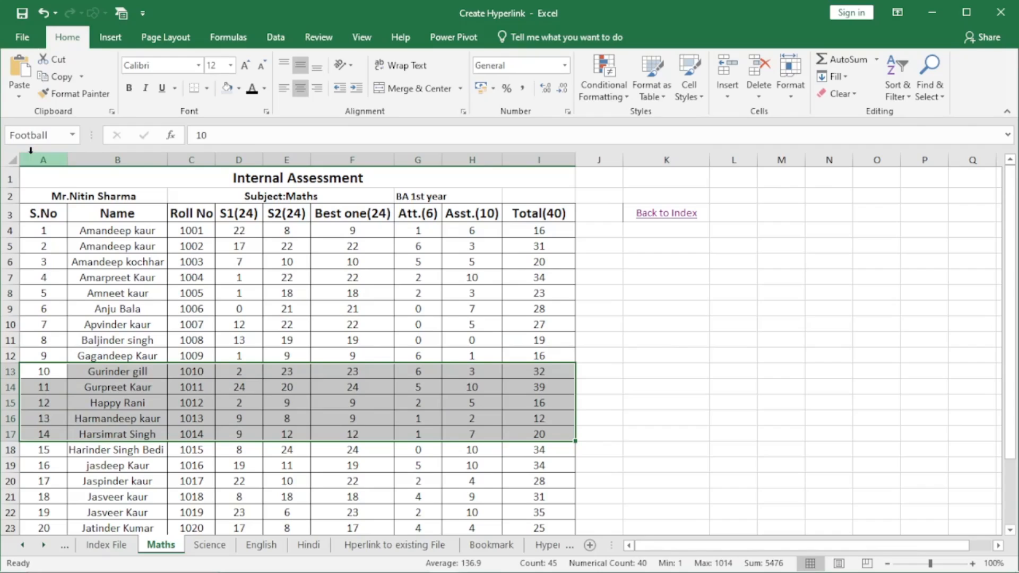
- Check the workbook's list of defined names from both the Maths sheet and the Science sheet
left_click(649, 343)
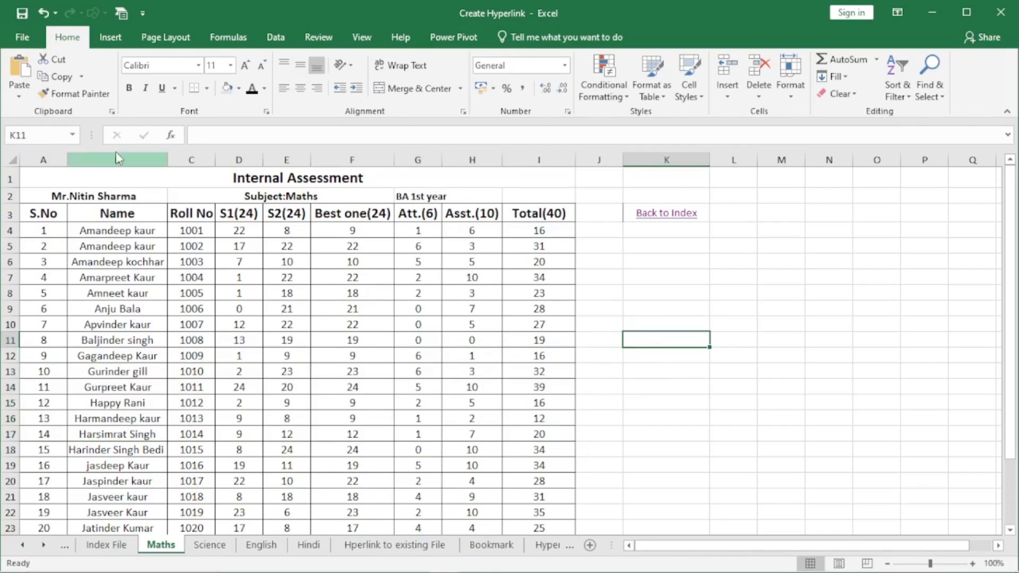
left_click(73, 134)
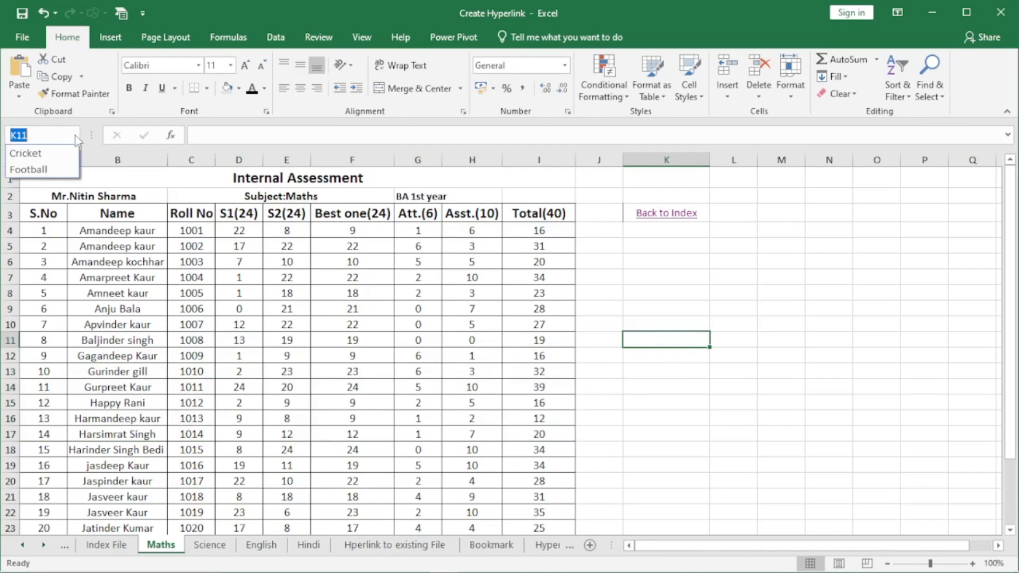
left_click(800, 382)
left_click(222, 547)
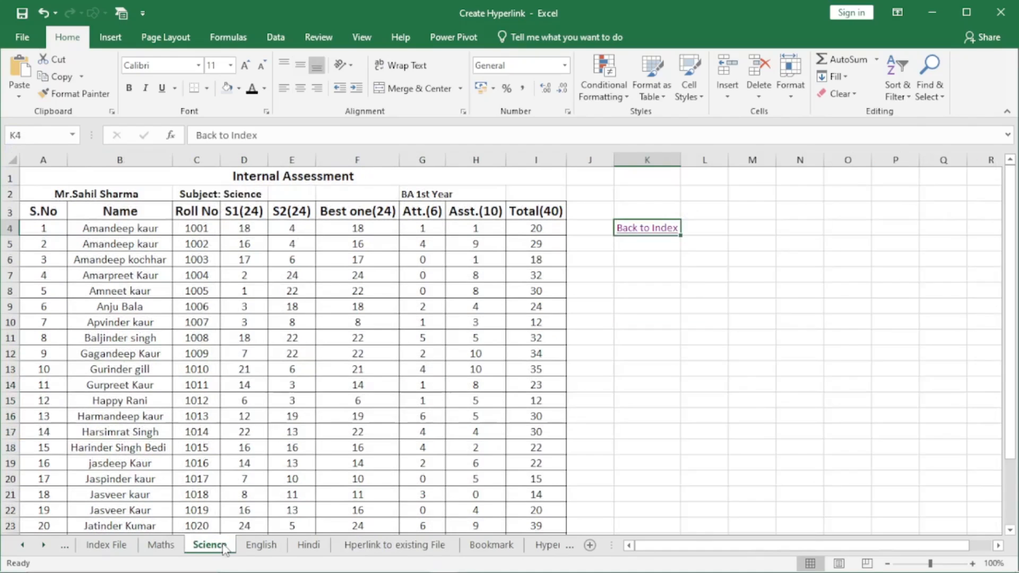
left_click(72, 134)
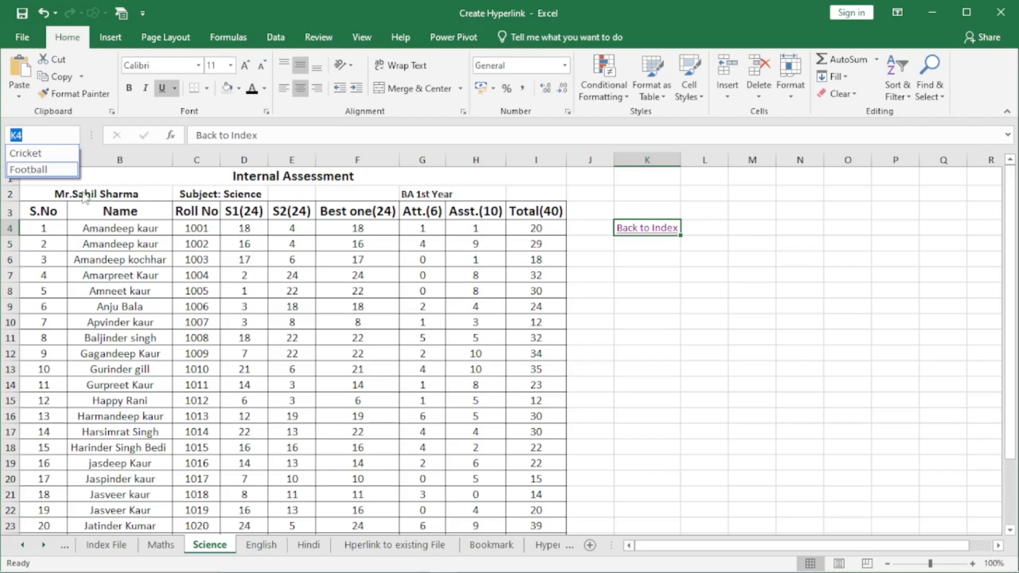
key("Escape")
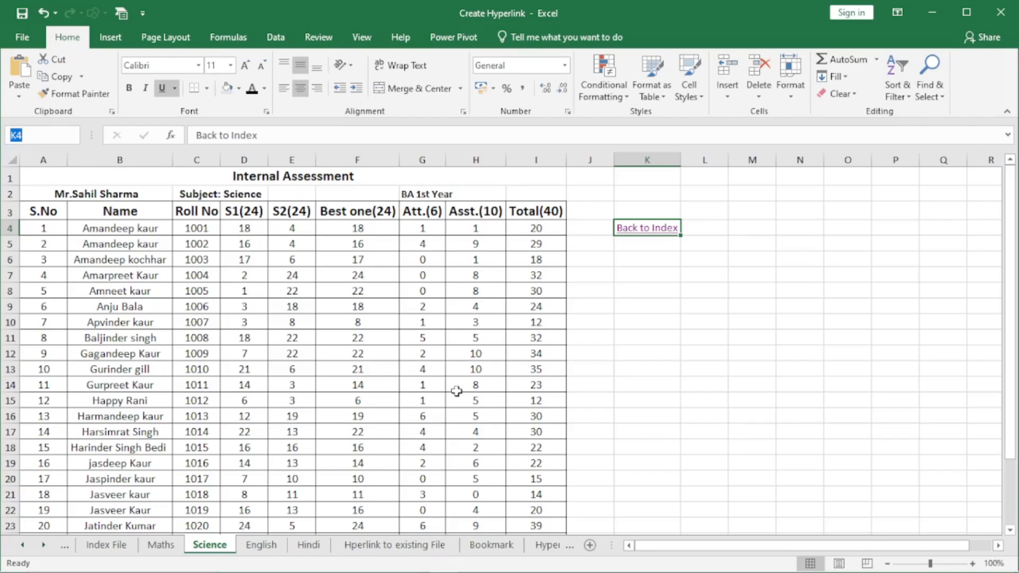
- On the Defined Names sheet, enter Cricket in C3 and Football in C4
left_click(542, 547)
left_click(542, 546)
left_click(542, 547)
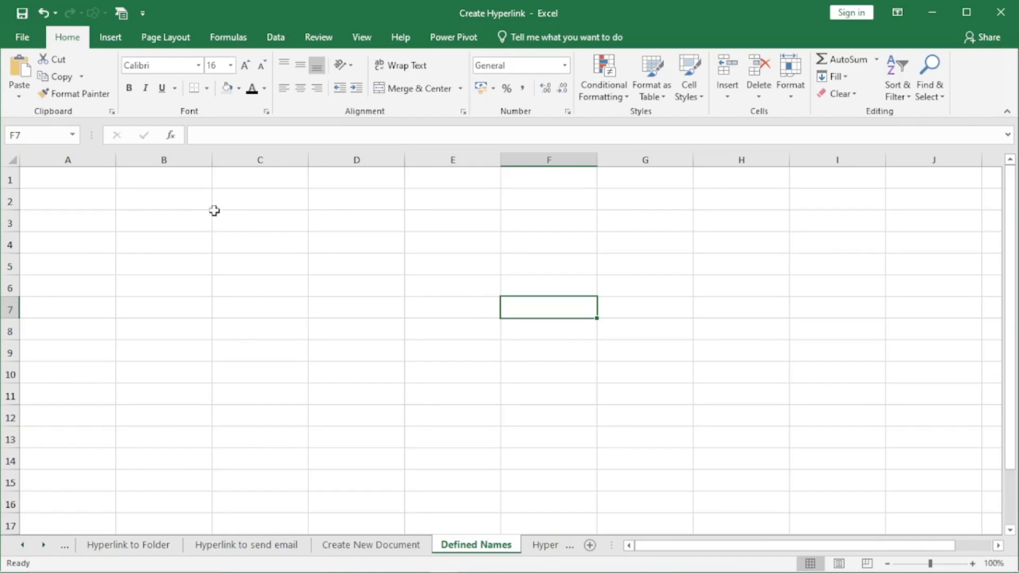
left_click(258, 220)
type("Cricket")
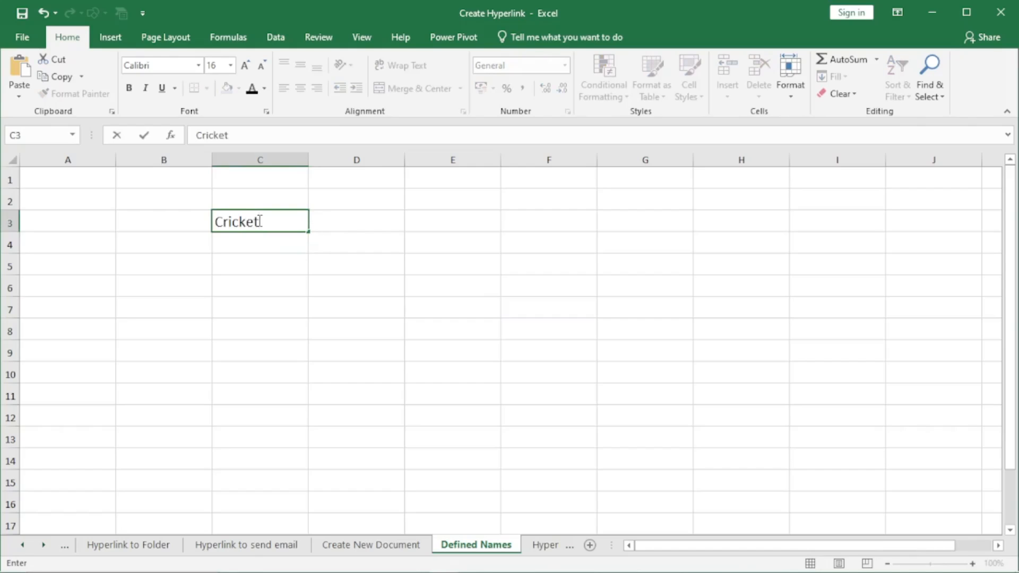
key("Return")
type("Foota")
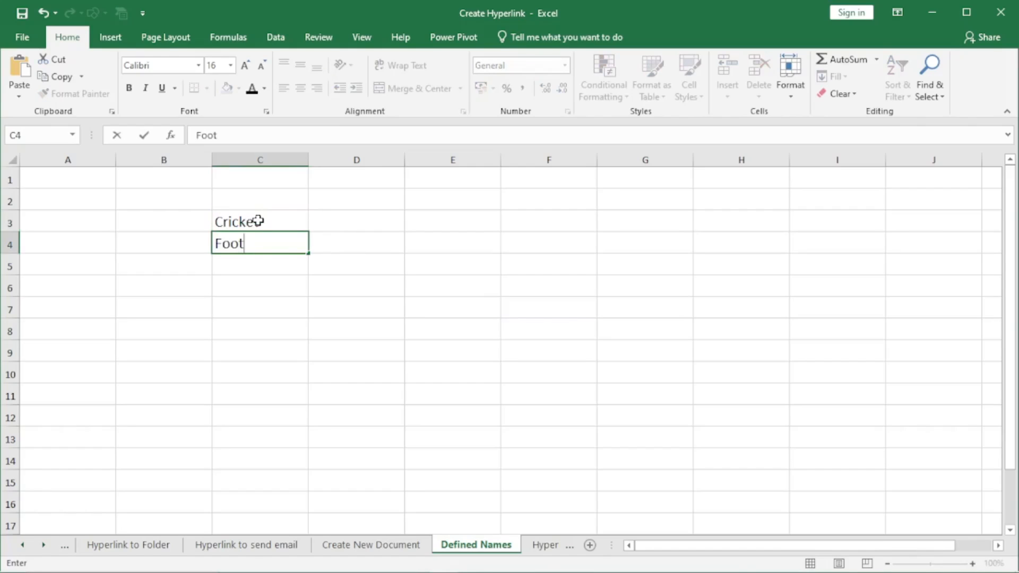
key("BackSpace")
type("ball")
- Insert a hyperlink in C3 that points to the defined name Cricket in this document
left_click(247, 223)
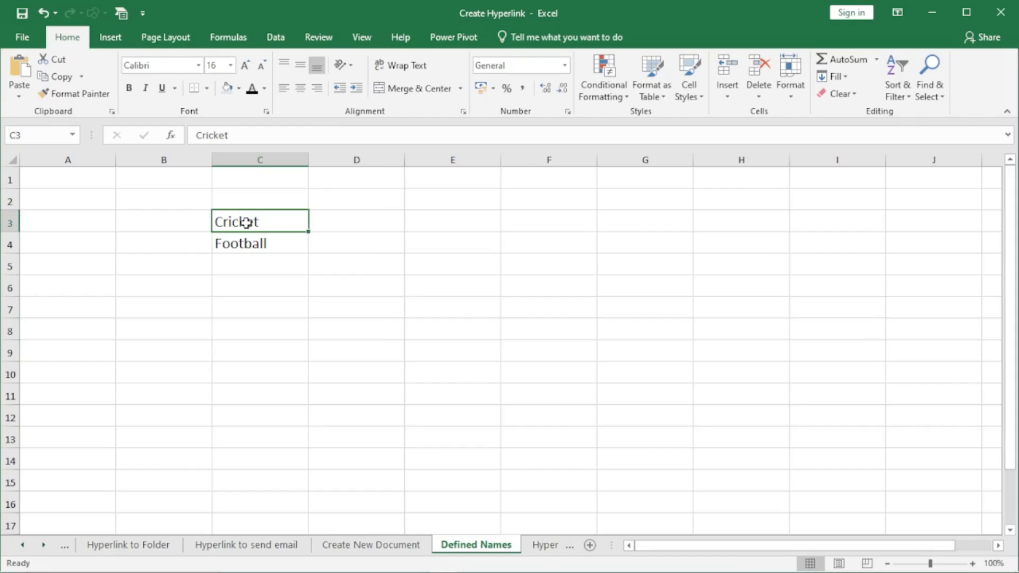
key("ctrl+k")
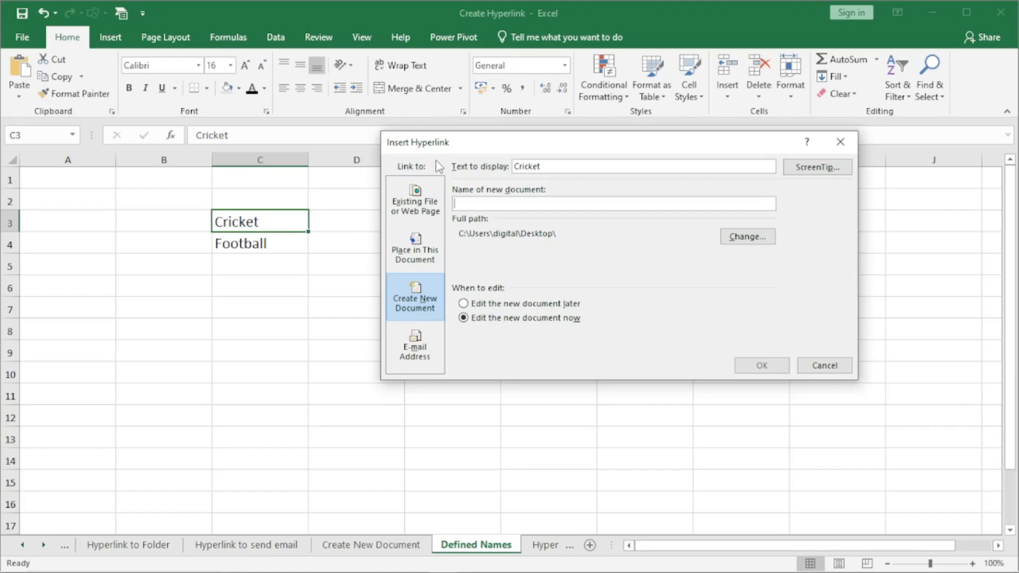
left_click(413, 249)
left_click_drag(778, 303, 773, 334)
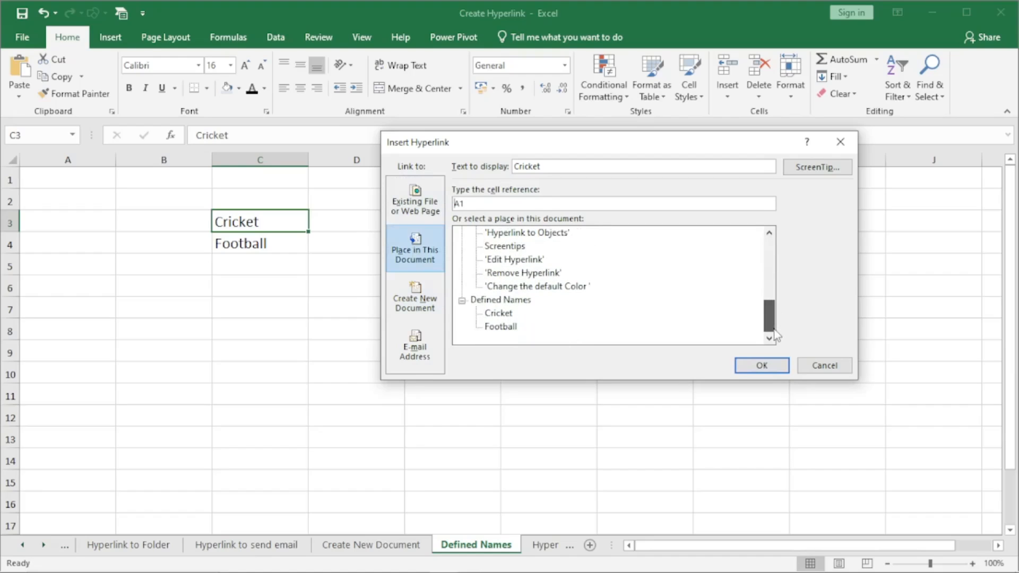
left_click(508, 315)
left_click(511, 326)
key("Up")
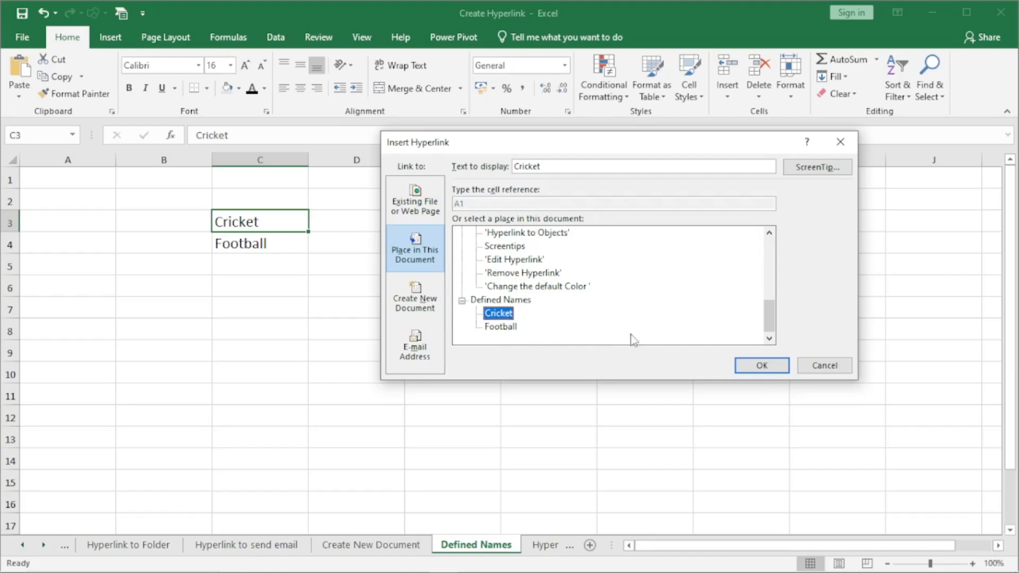
left_click(775, 365)
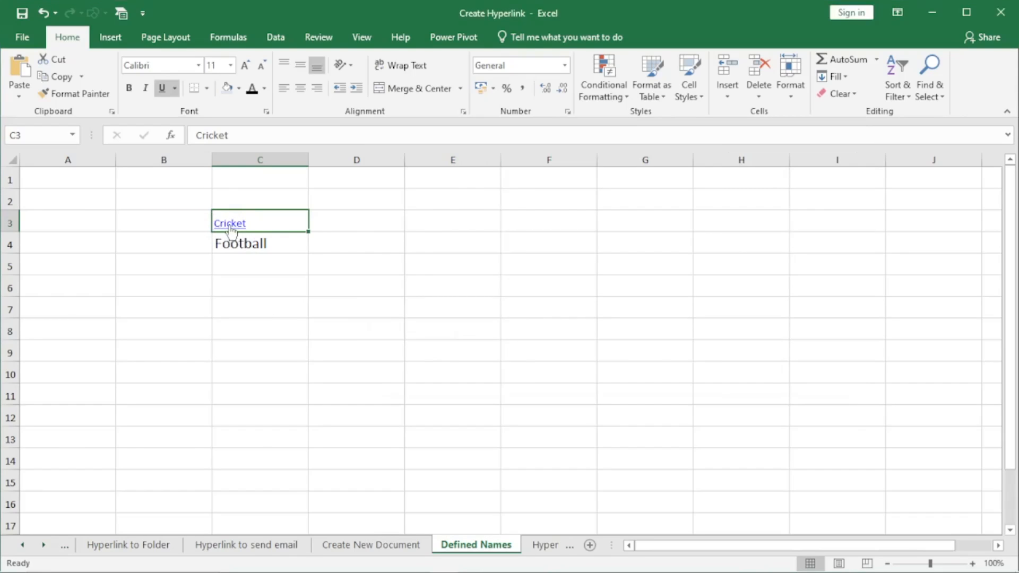
- Follow the Cricket hyperlink in C3 to check which range it opens
left_click(232, 224)
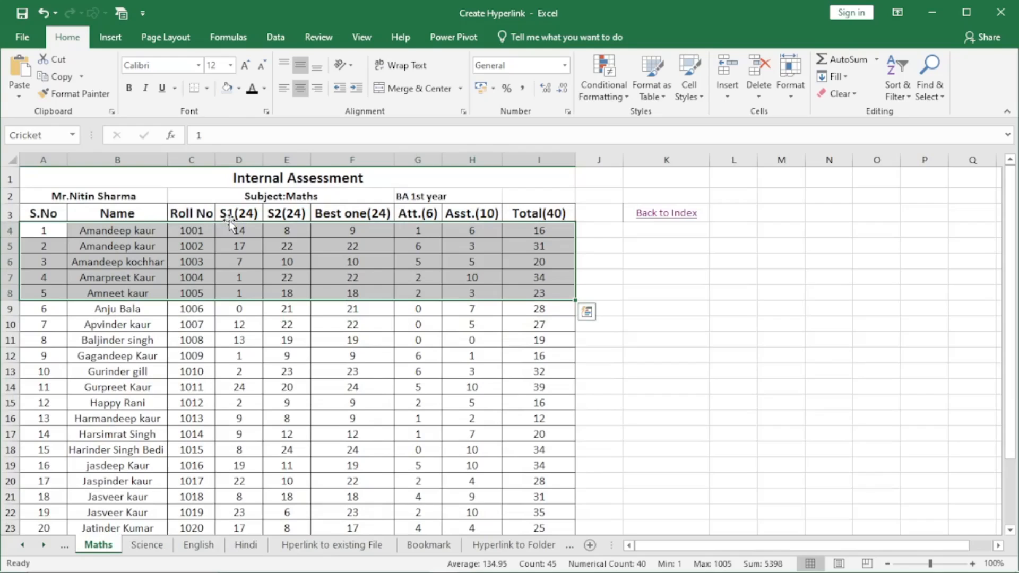
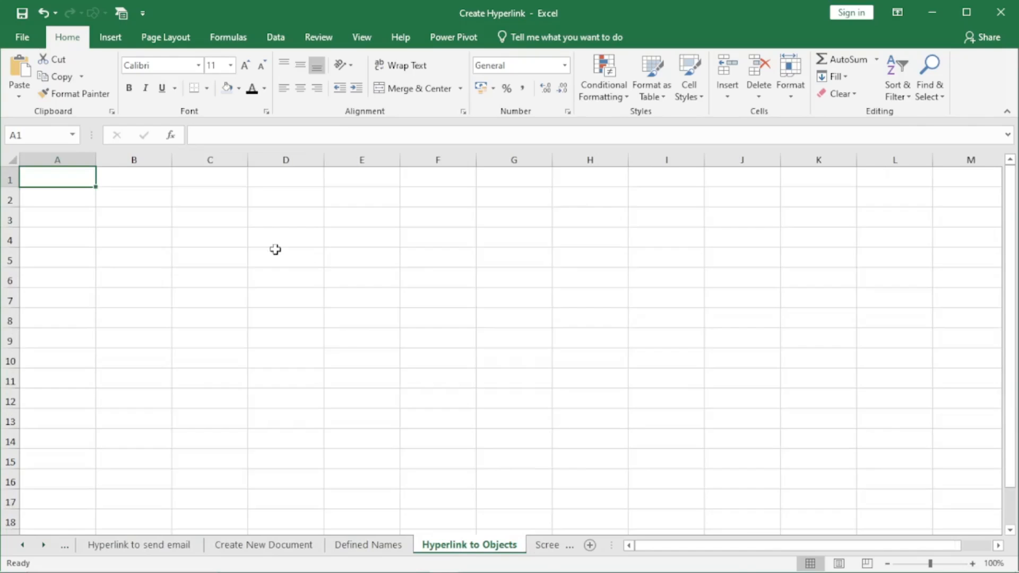
- Draw a smiley face shape about 5 cm high and 7.4 cm wide on the Hyperlink to Objects sheet
left_click(109, 38)
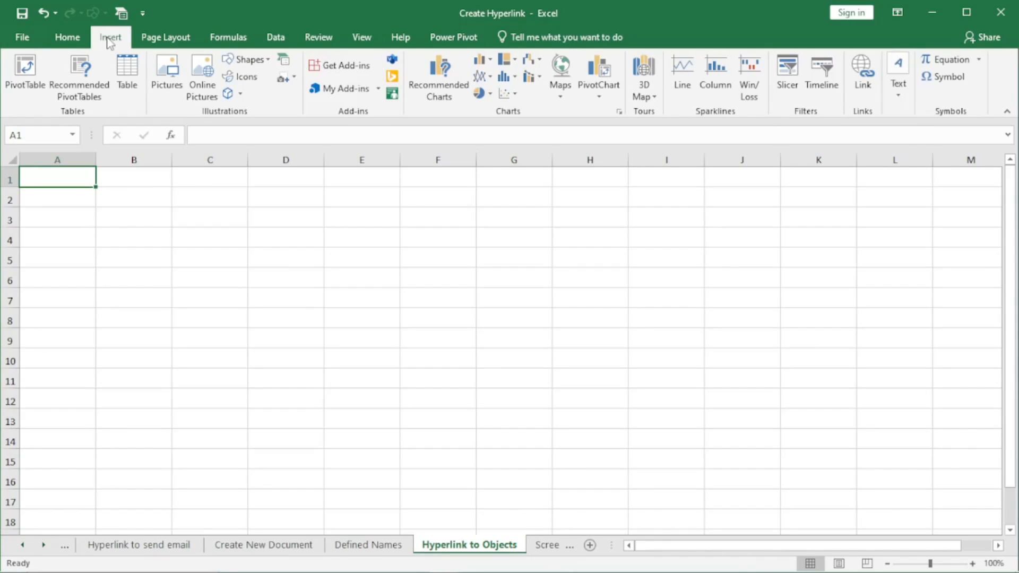
left_click(245, 60)
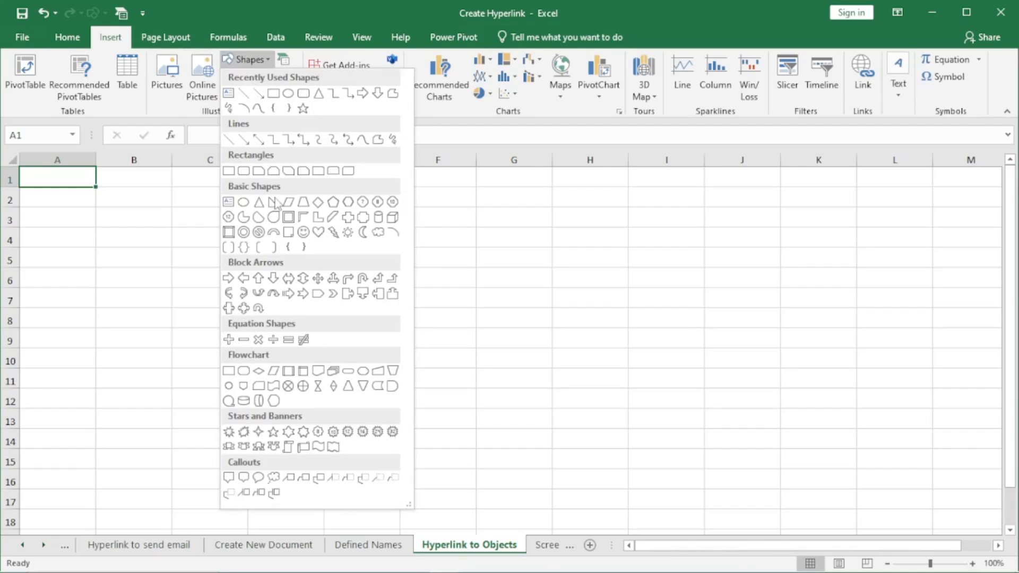
left_click(303, 232)
mouse_move(274, 208)
left_mouse_down()
mouse_move(432, 302)
mouse_move(476, 342)
left_mouse_up()
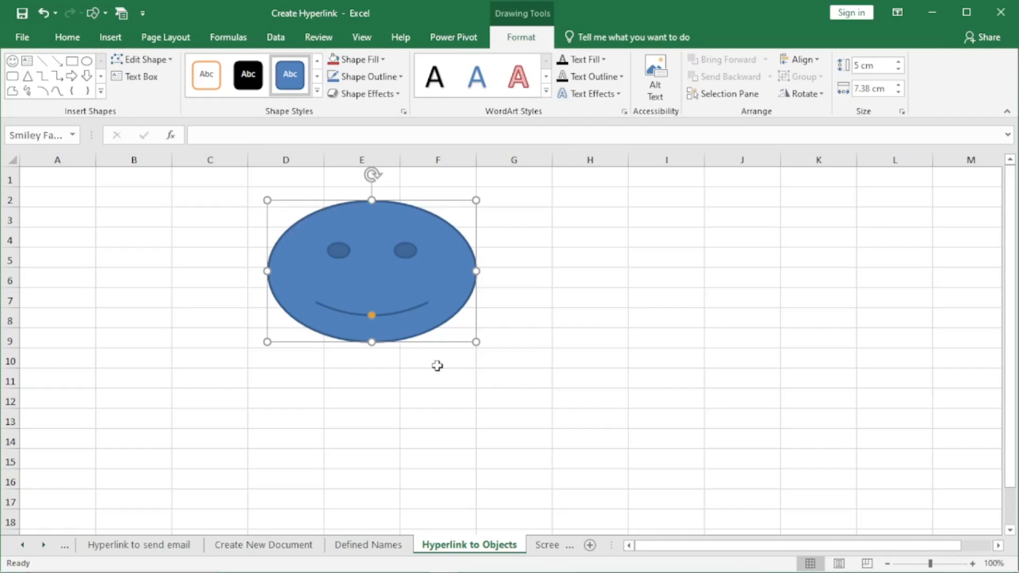
- Link the smiley face to cell A1 of the Maths sheet and test the link
key("ctrl+k")
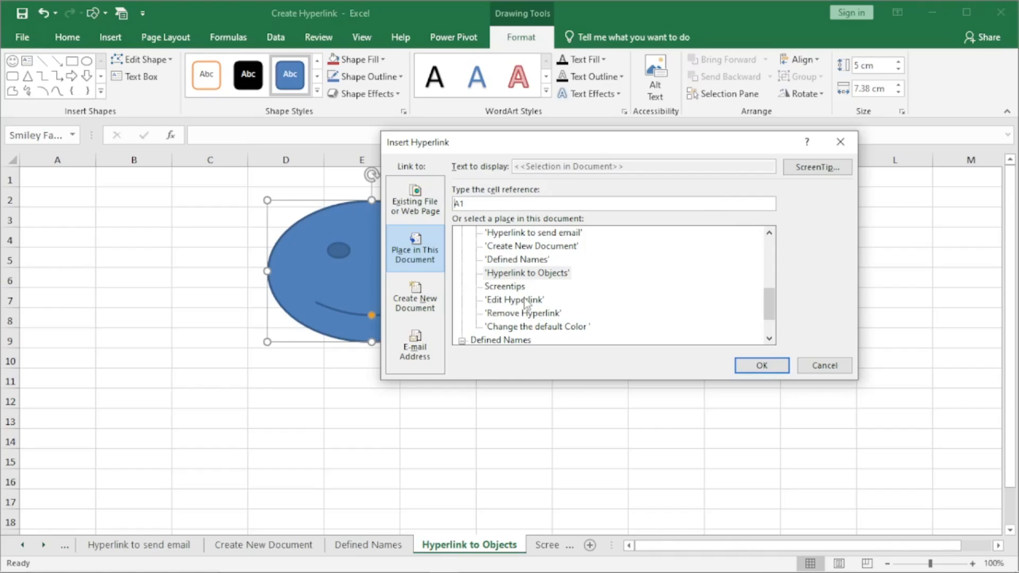
scroll(526, 303, "up", 5)
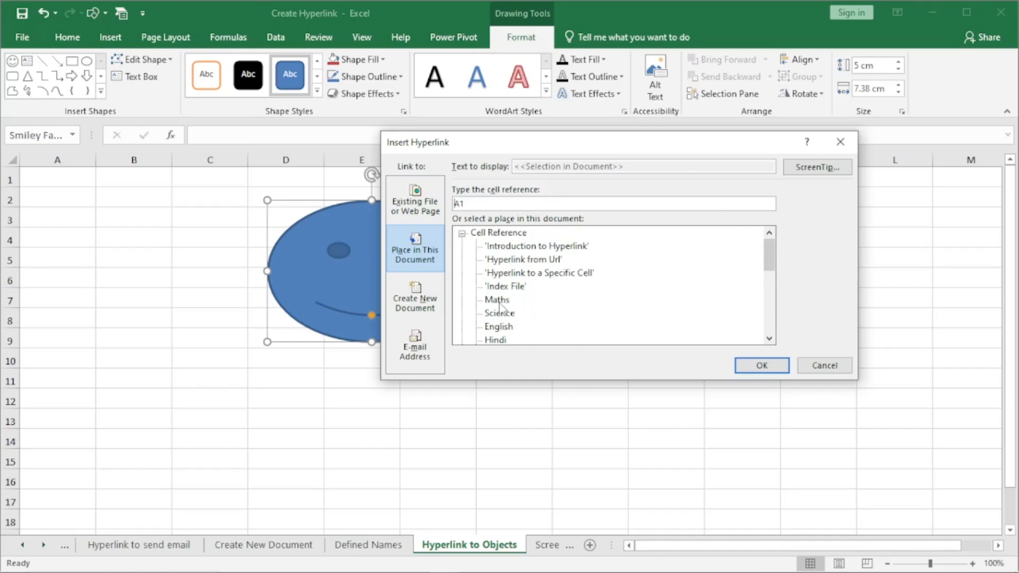
left_click(501, 302)
left_click(754, 365)
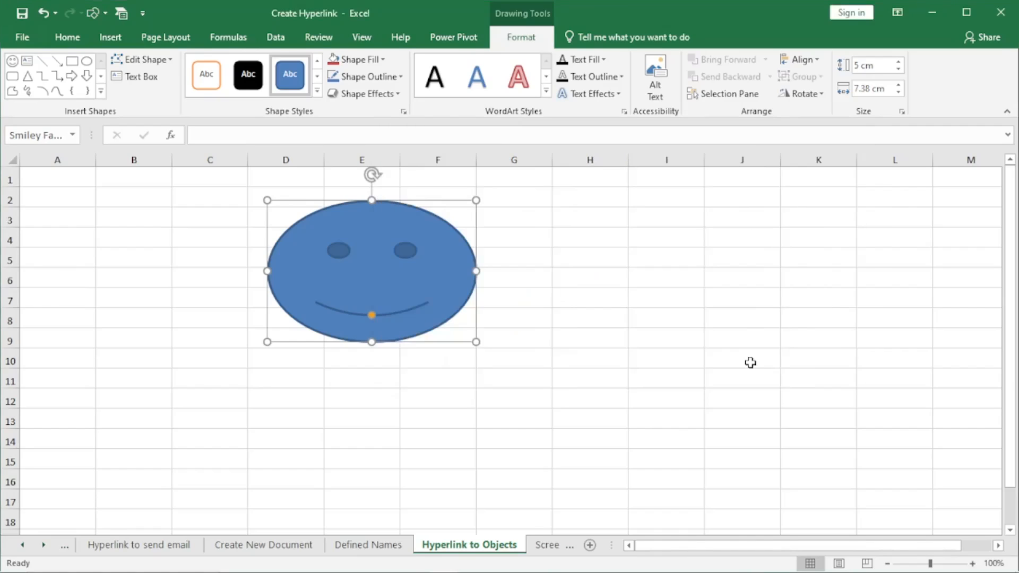
left_click(649, 325)
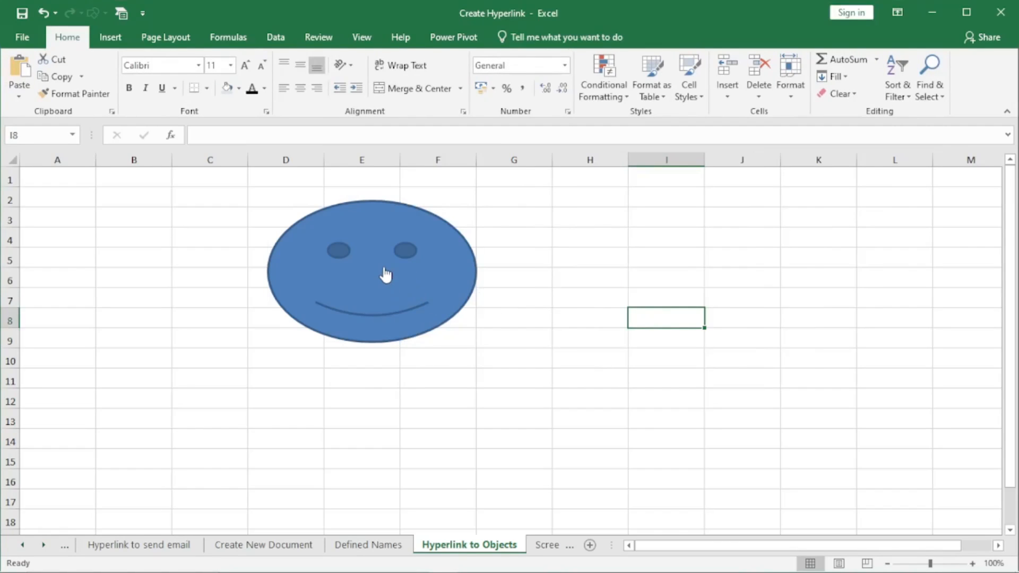
left_click(386, 275)
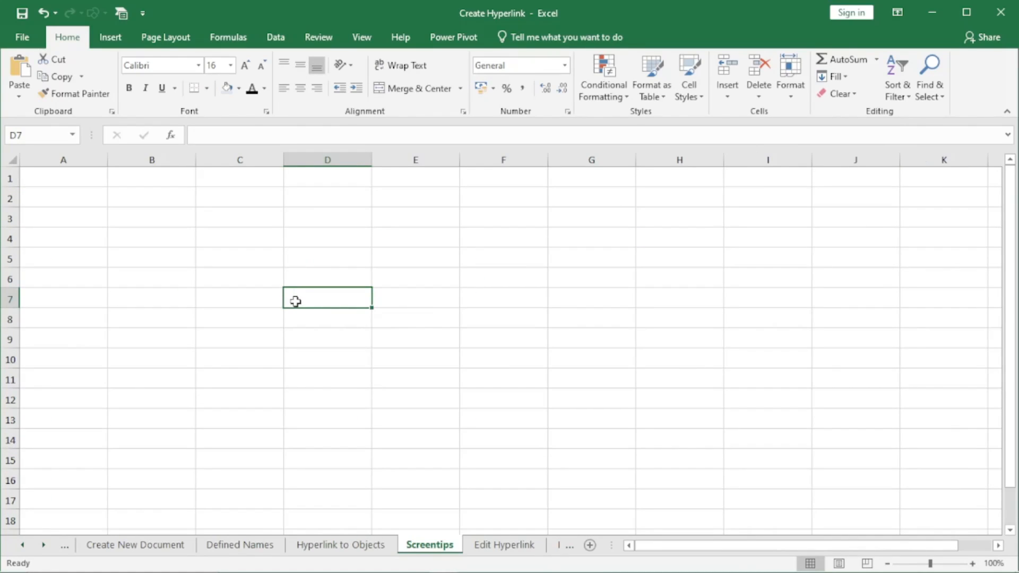
- On the Screentips sheet, enter Subject 1 in D7
type("Sub")
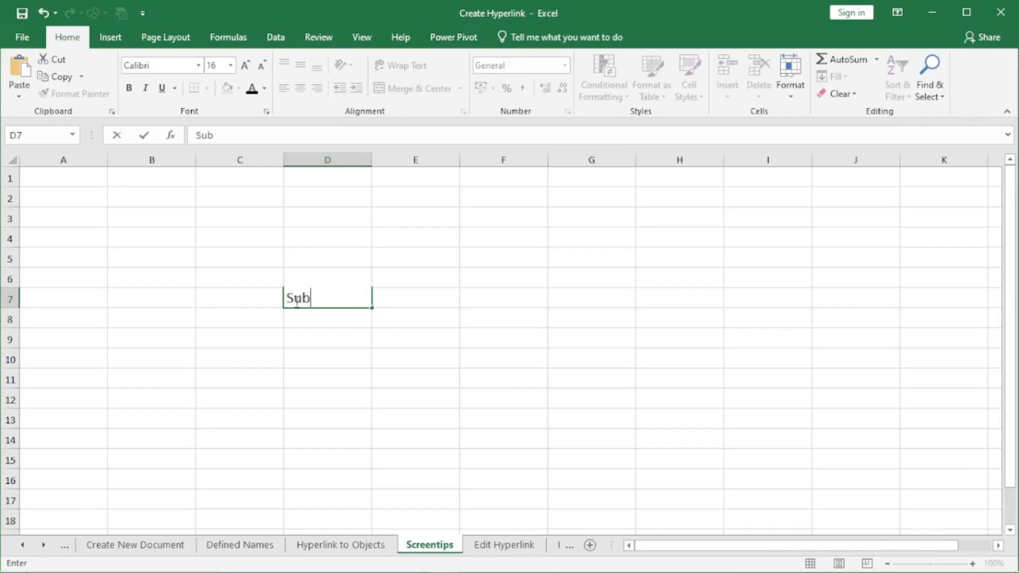
type("ject 1")
key("Return")
- Insert a trial hyperlink in D7 to the Maths sheet to view its default screentip, and undo it
left_click(331, 298)
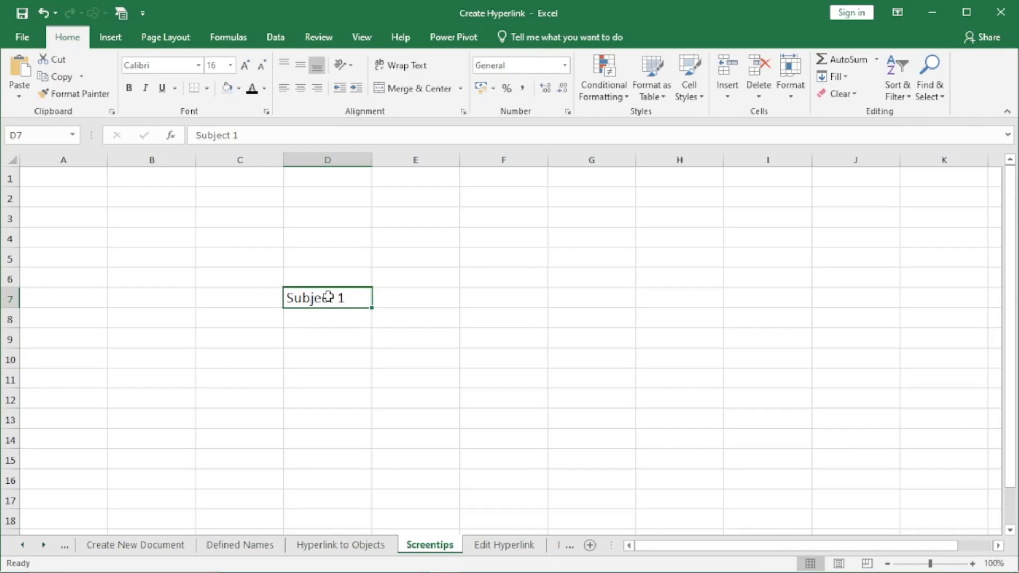
key("ctrl+k")
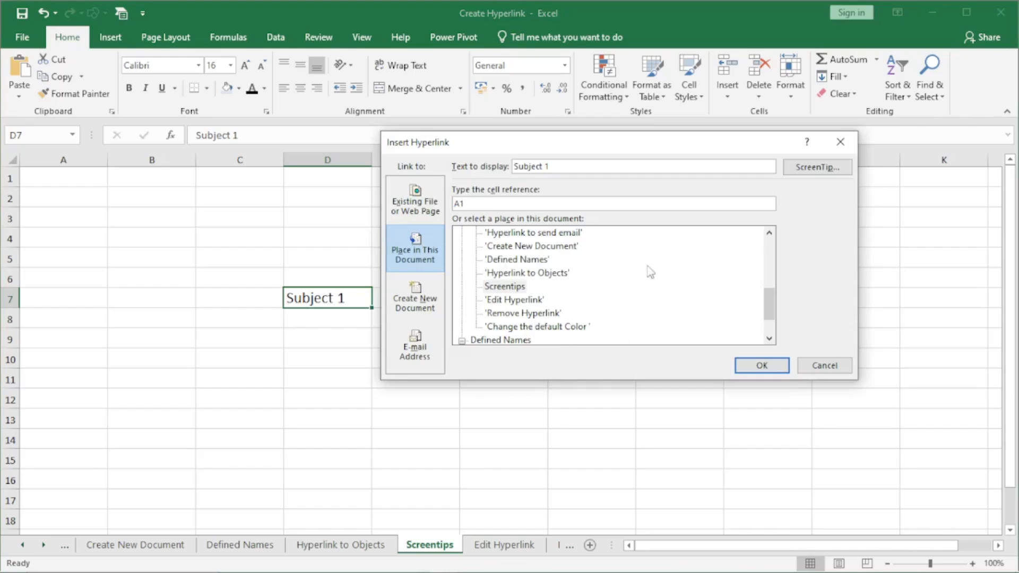
scroll(759, 318, "down", 5)
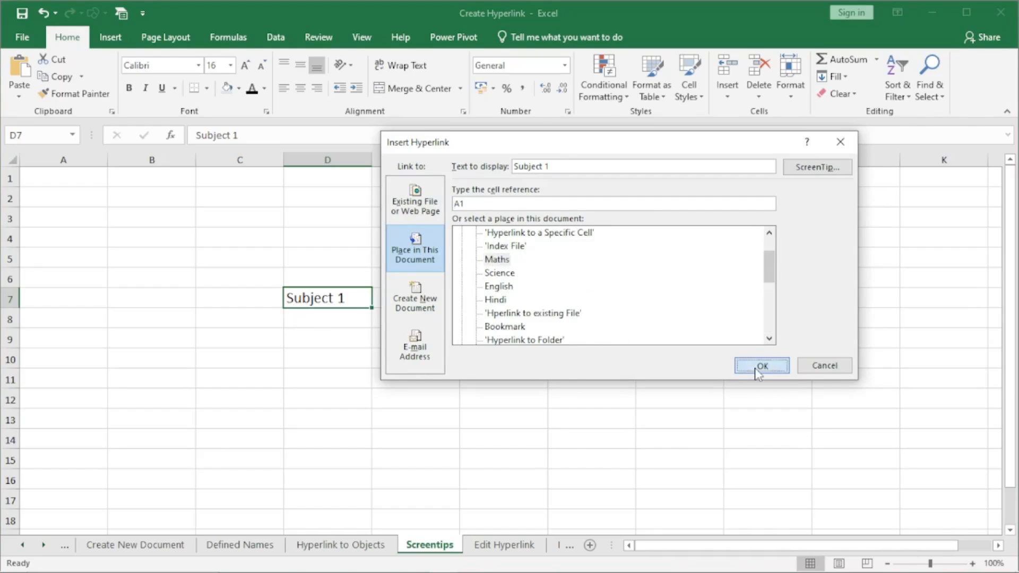
left_click(762, 365)
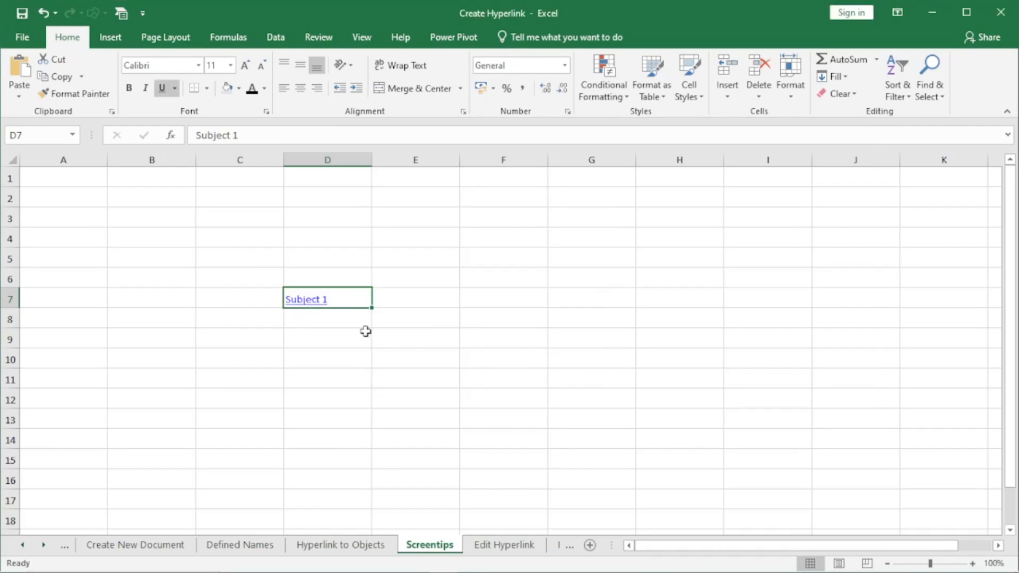
mouse_move(316, 308)
key("ctrl+z")
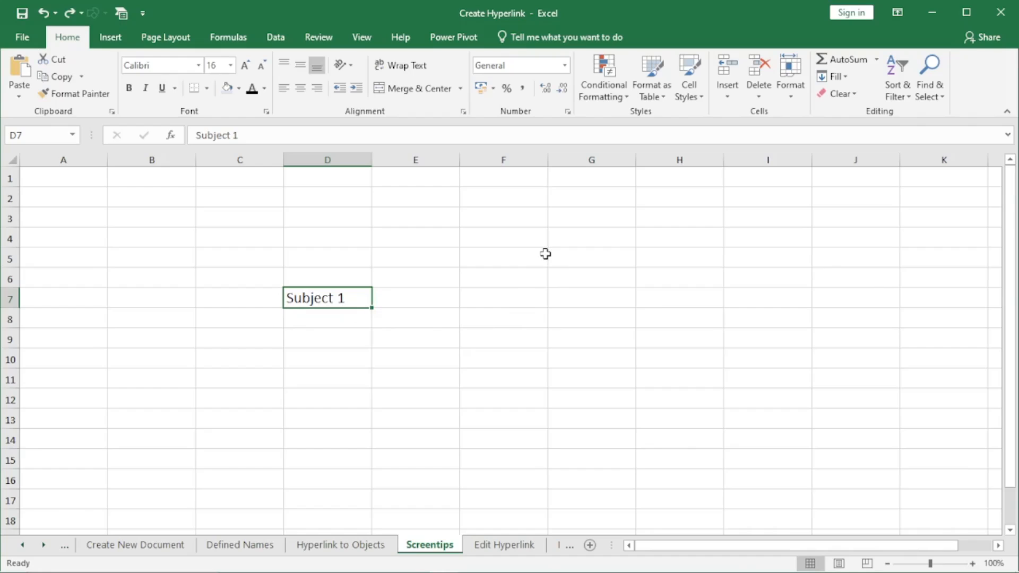
- Insert a hyperlink in D7 to cell A1 of the Maths sheet with the screentip Link to Math, and check the tip
key("ctrl+k")
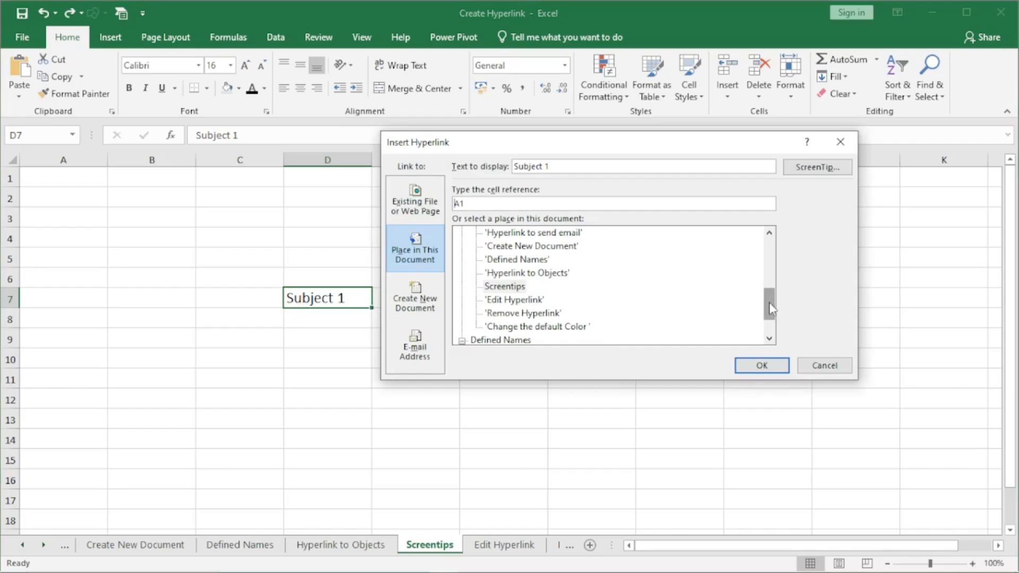
scroll(769, 302, "up", 2)
left_click(495, 236)
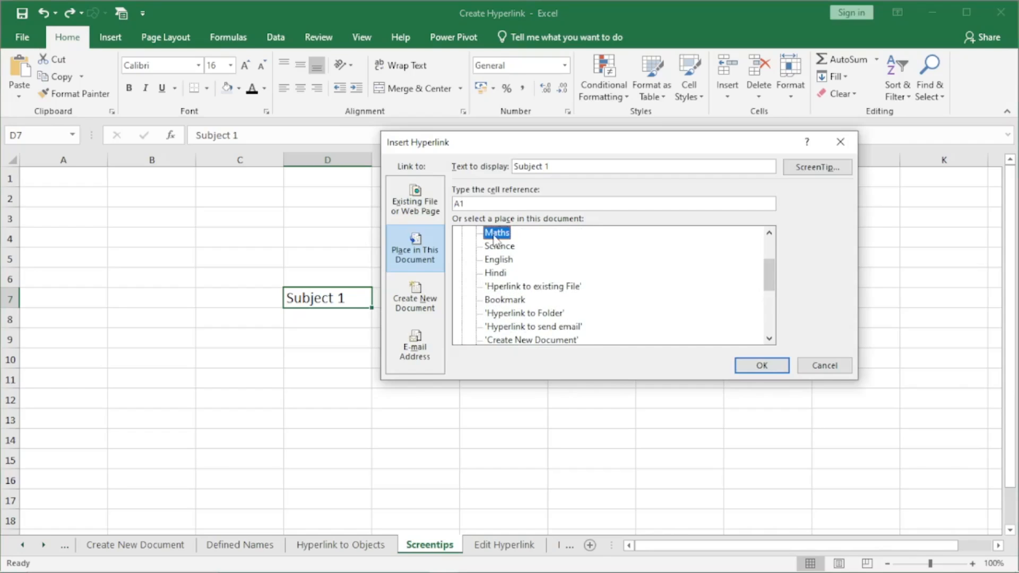
left_click(831, 171)
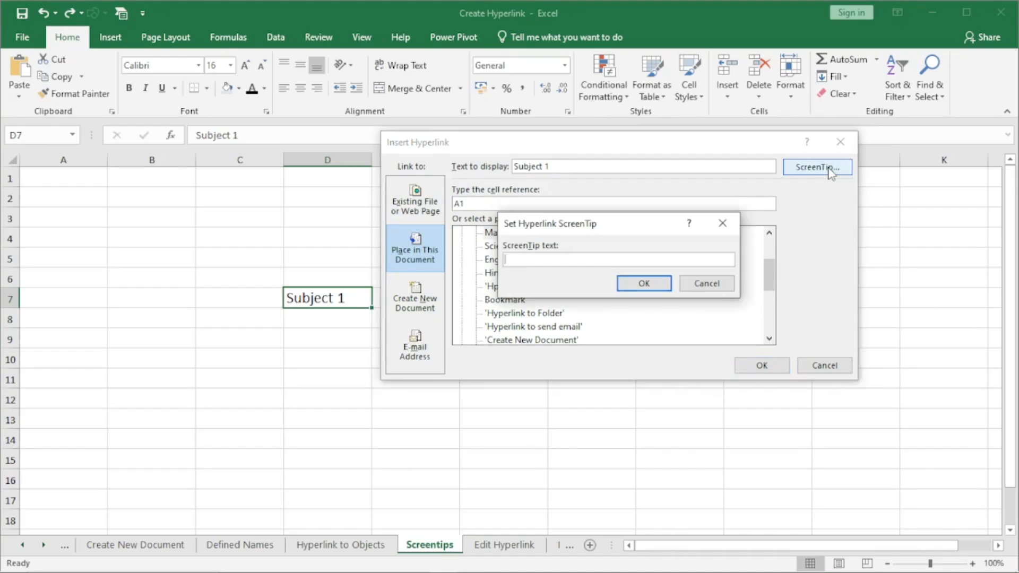
type("L")
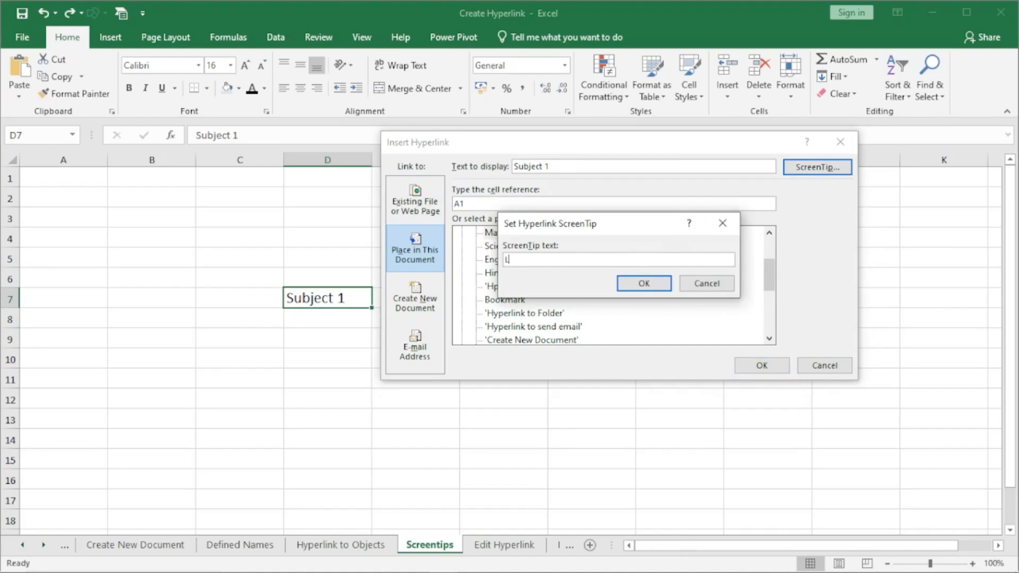
type("ink to Math")
left_click(665, 287)
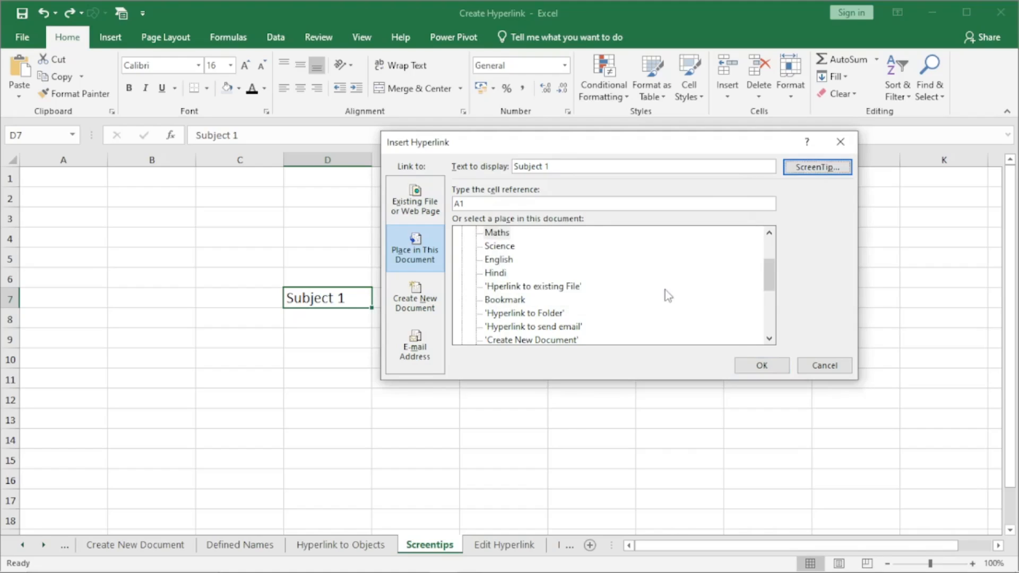
left_click(754, 365)
mouse_move(311, 306)
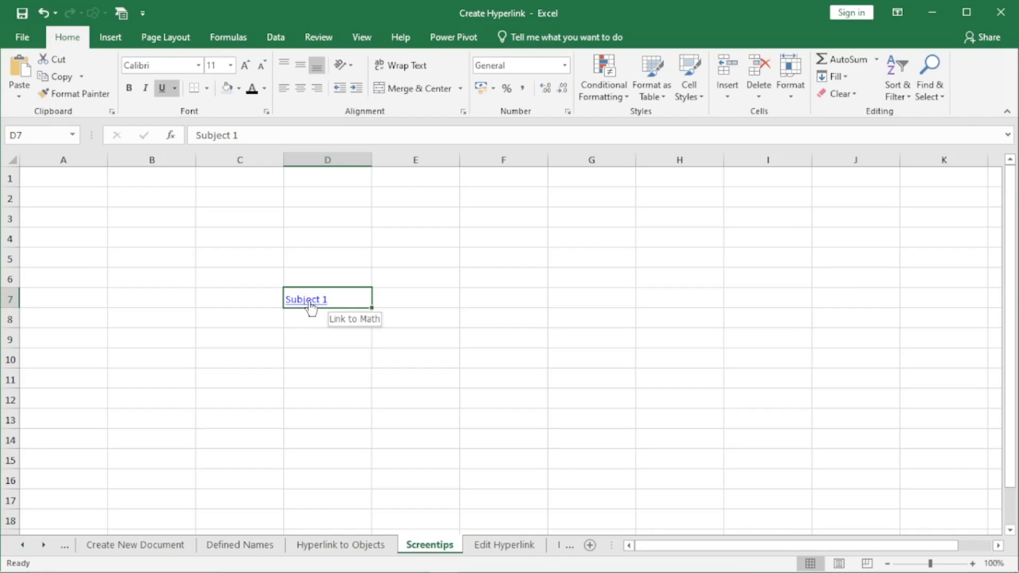
- On the Edit Hyperlink sheet, enter Subject 1 in D6
left_click(502, 545)
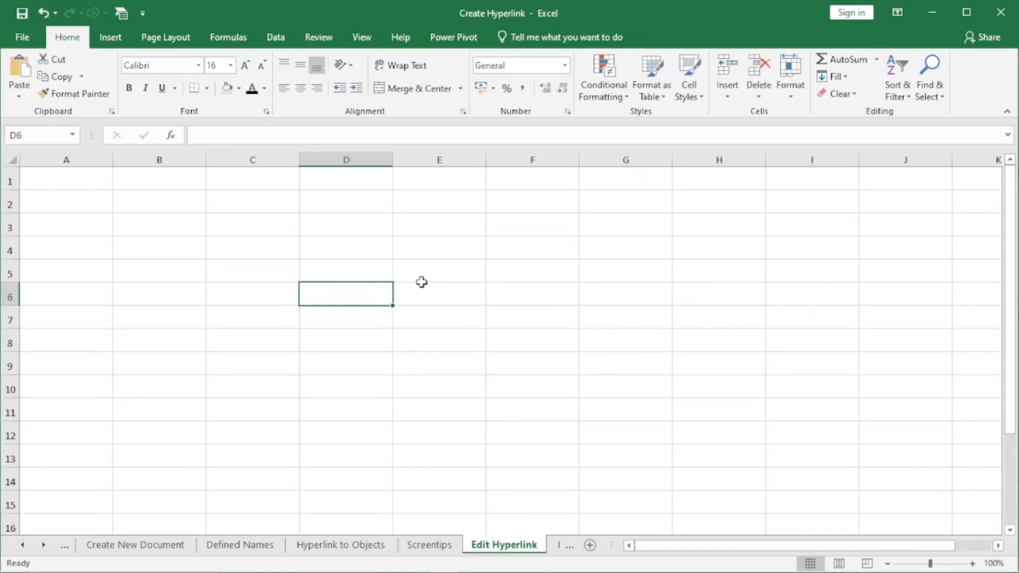
type("Su")
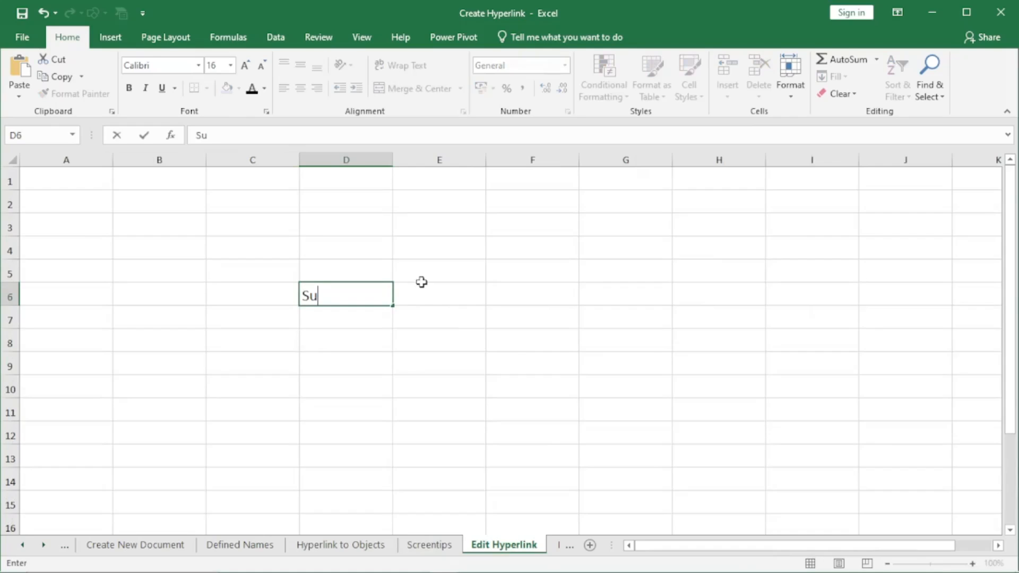
type("bject 1")
left_click(364, 331)
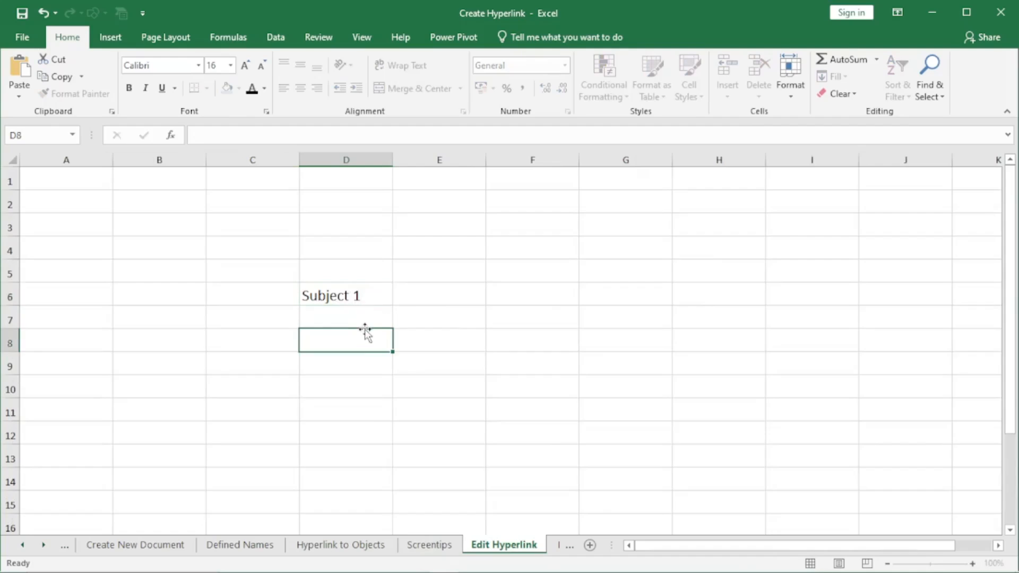
- Insert a hyperlink in D6 to cell A1 of the Hindi sheet and follow it as a test
left_click(354, 295)
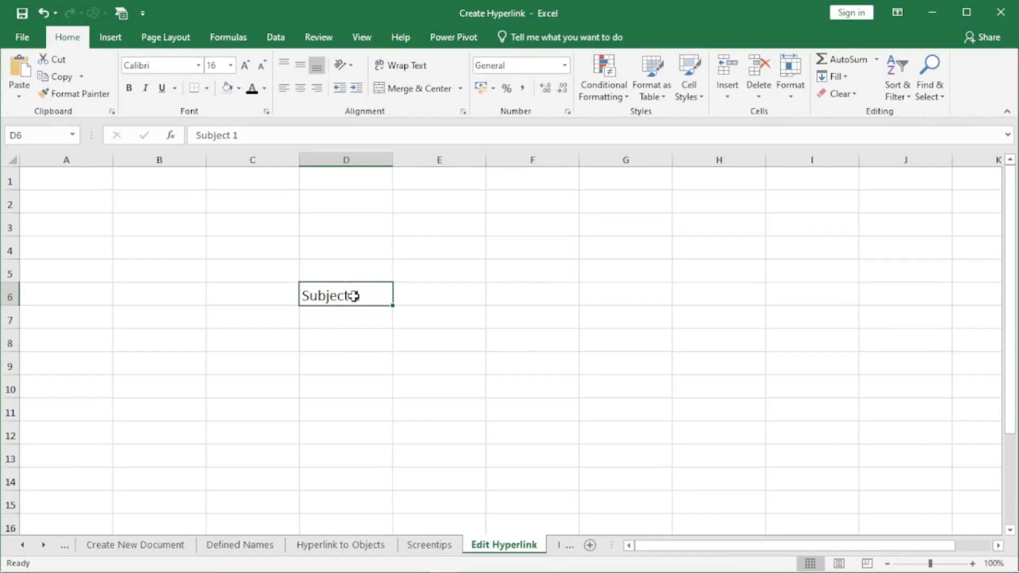
key("ctrl+k")
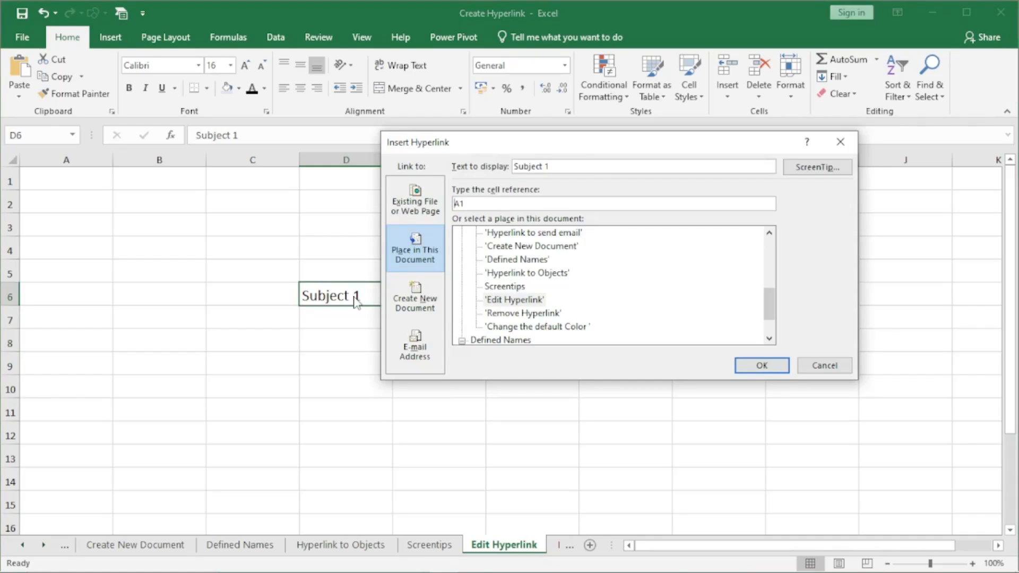
left_click_drag(770, 304, 770, 279)
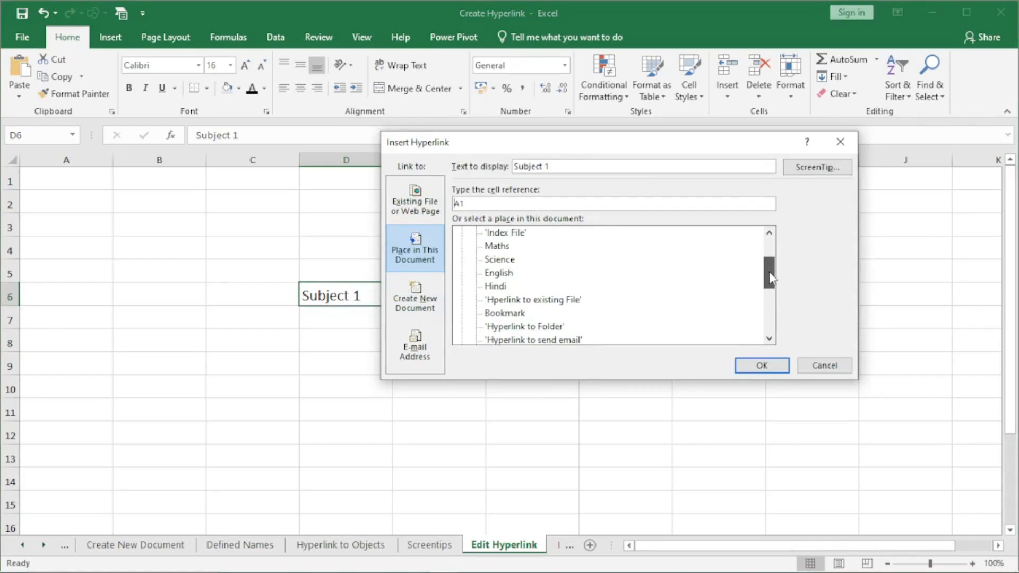
left_click(497, 287)
left_click(760, 371)
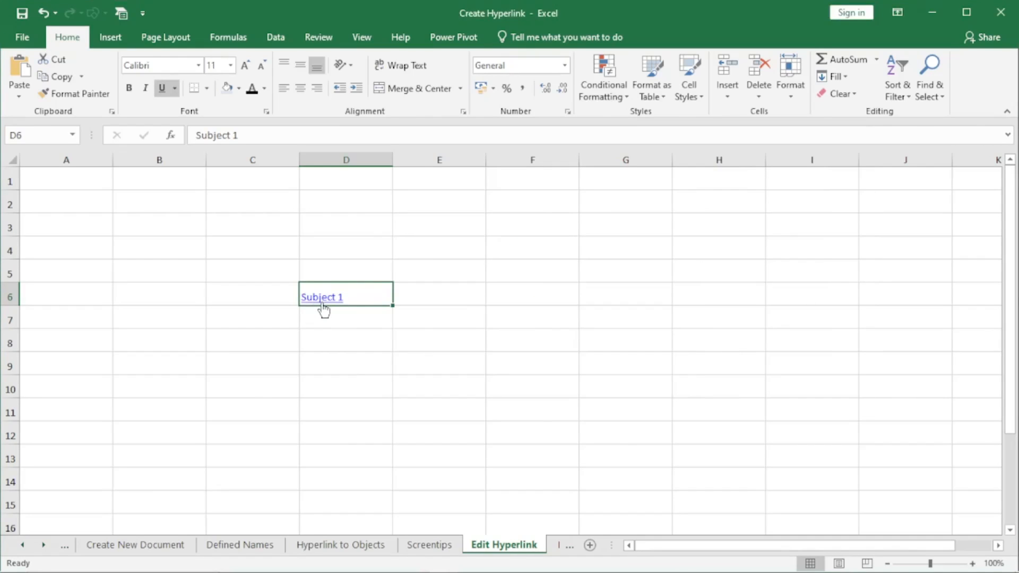
left_click(323, 307)
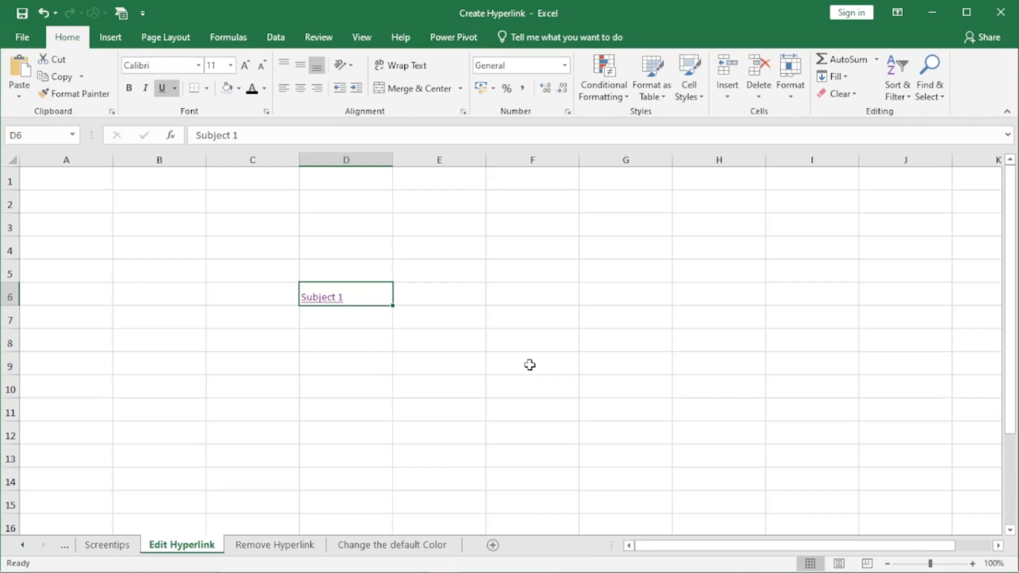
- View the Edit Hyperlink settings of the Subject 1 link in D6 without changing them
key("ctrl+k")
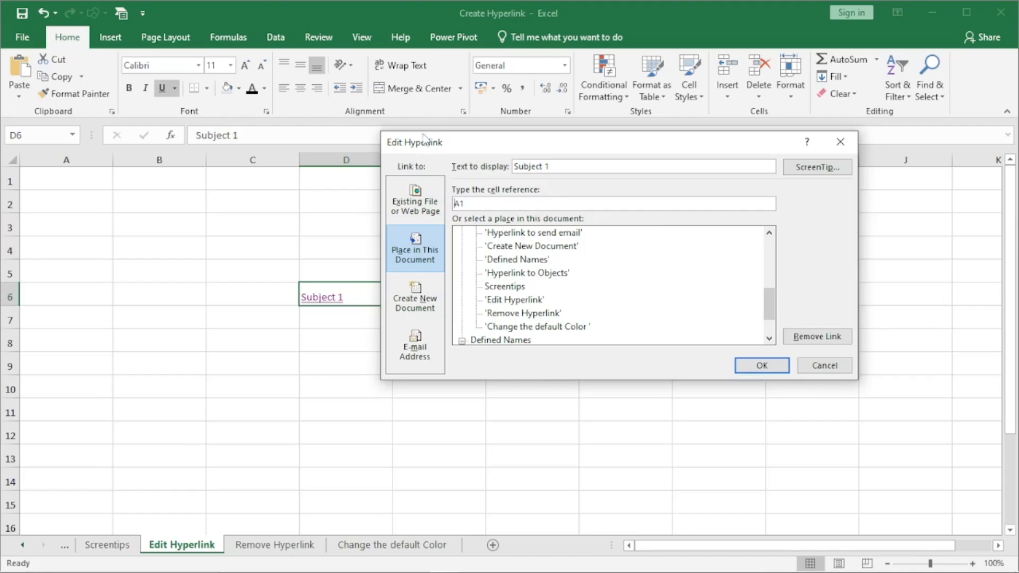
left_click(824, 364)
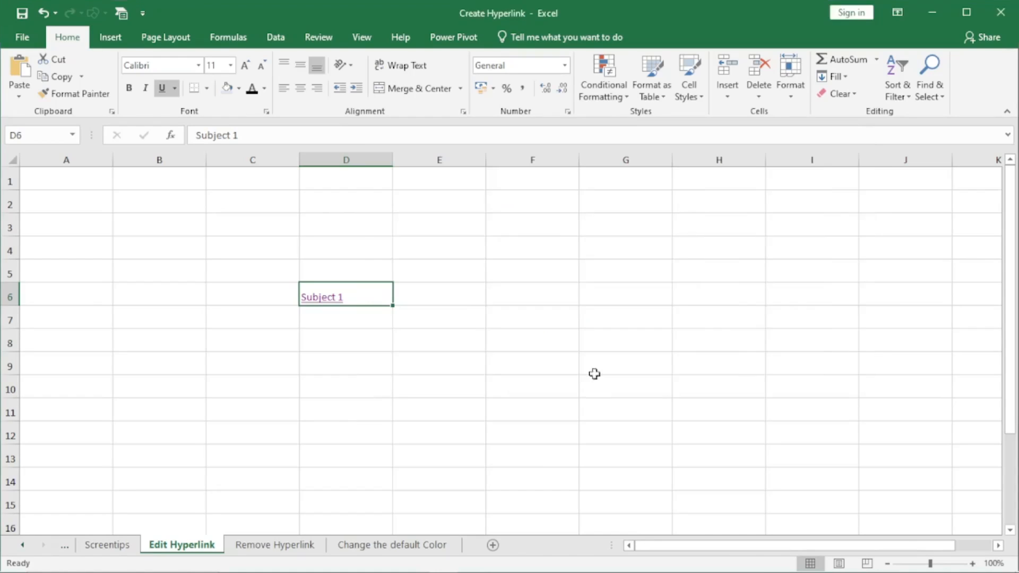
- Enter abc in D8 and view the Insert Hyperlink settings for that cell without adding a link
left_click(333, 342)
type("abc")
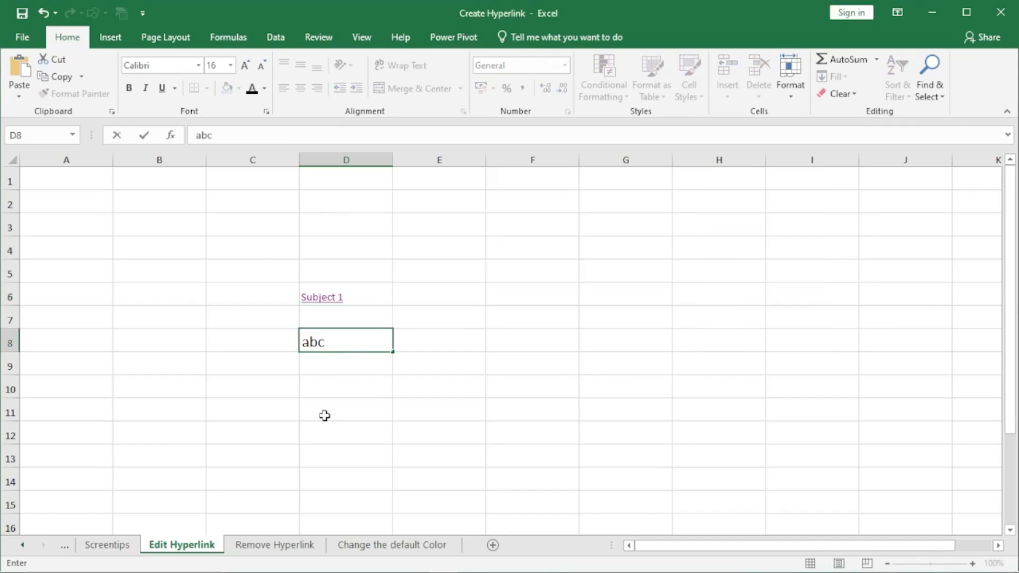
left_click(338, 394)
left_click(325, 336)
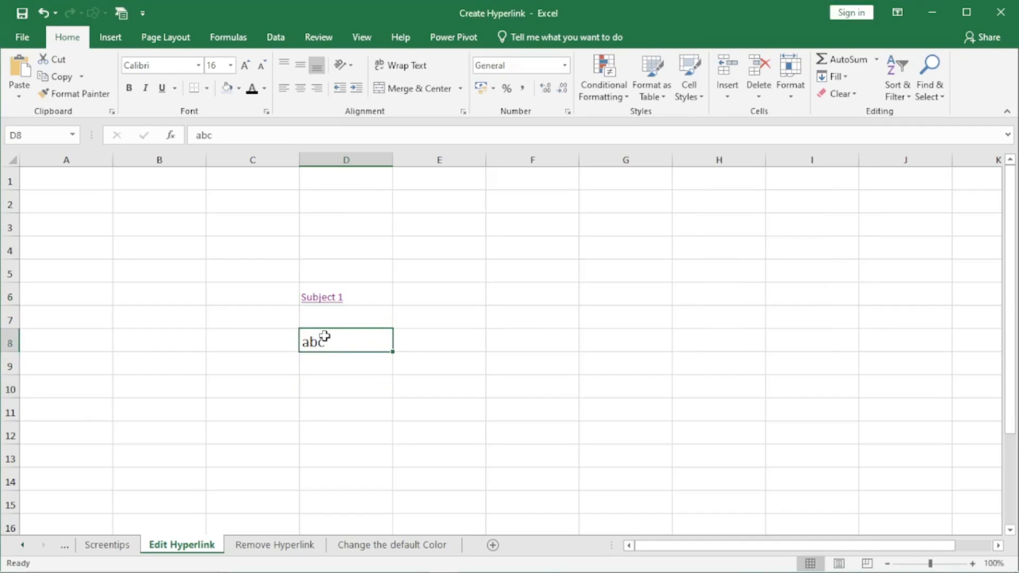
key("ctrl+k")
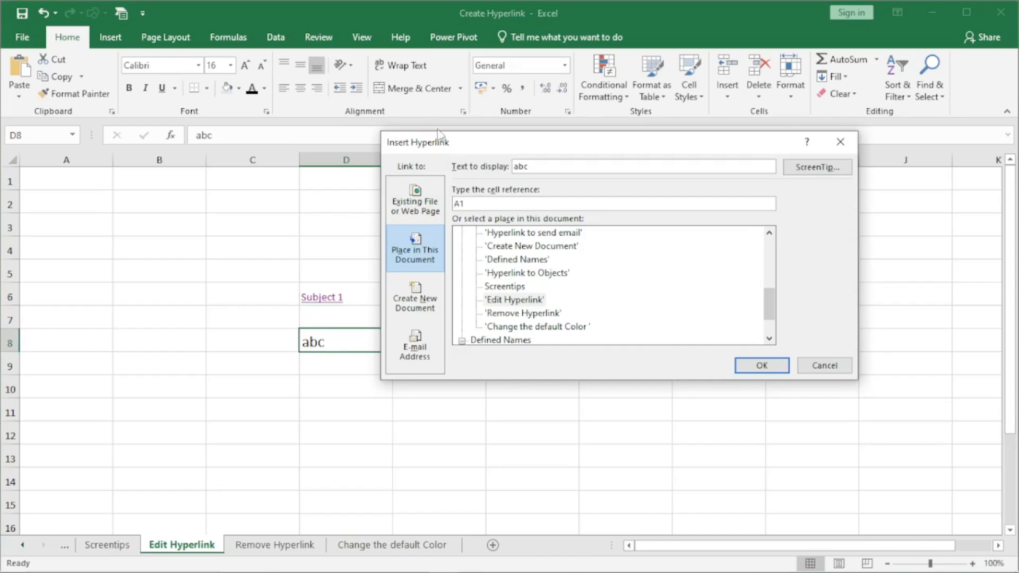
left_click(825, 365)
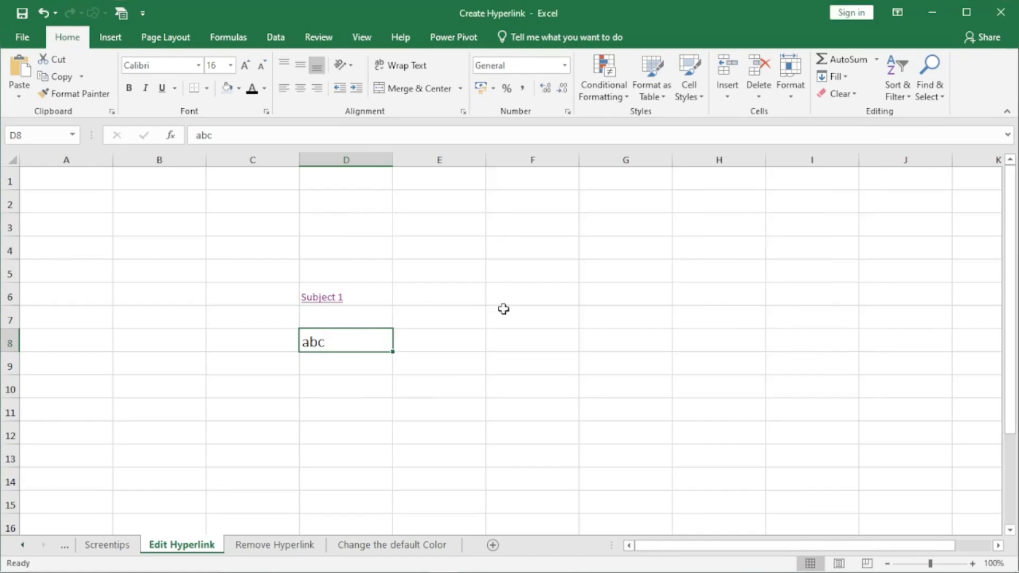
- Check the Edit Hyperlink settings and the available hyperlink commands for the Subject 1 link in D6
left_click(365, 290)
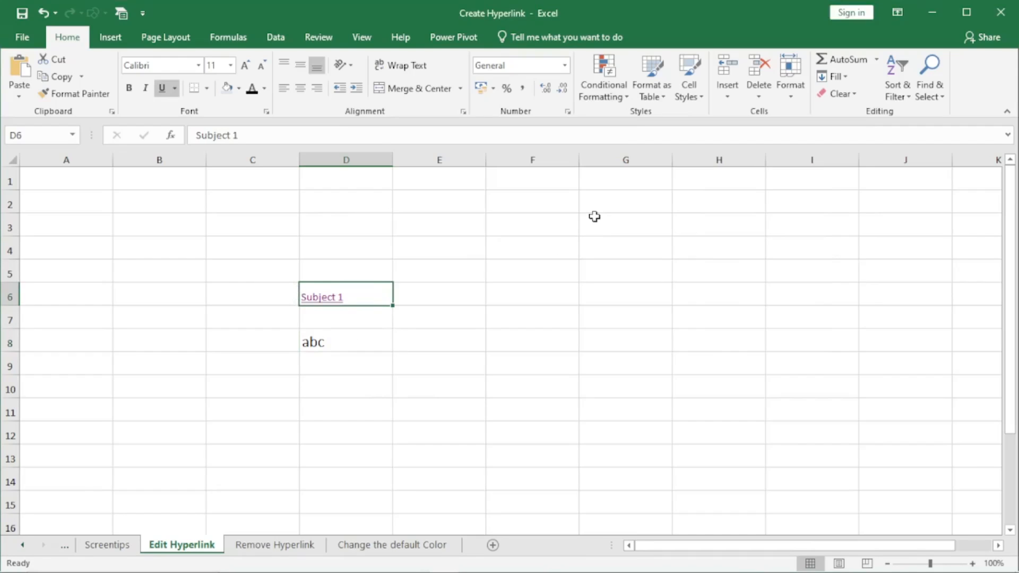
key("ctrl+k")
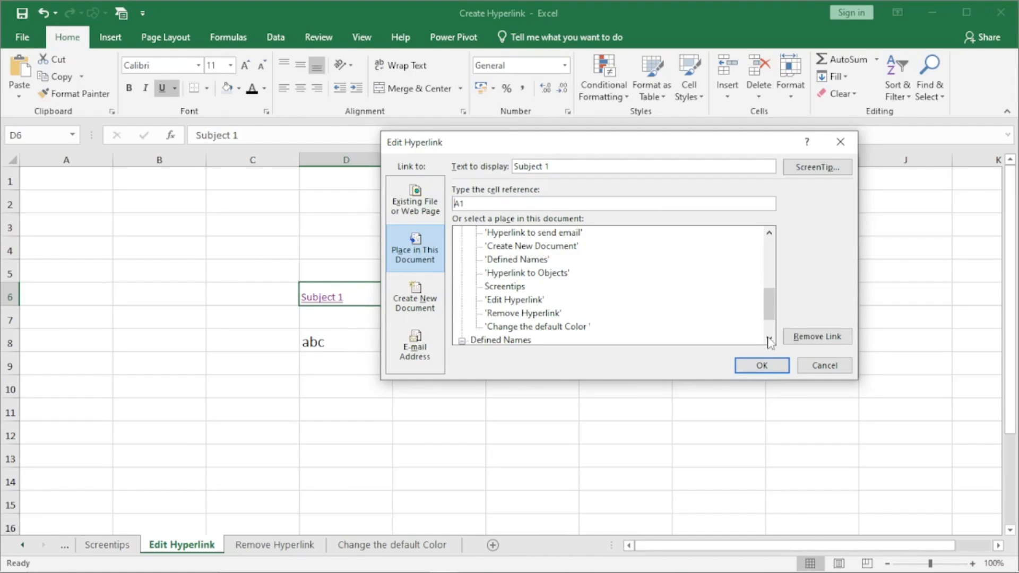
left_click(823, 366)
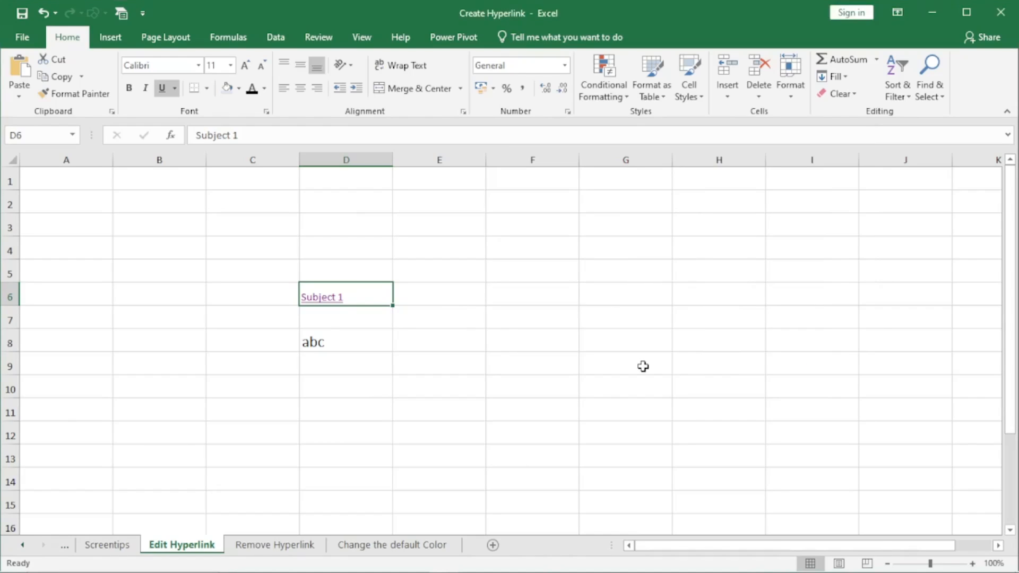
right_click(338, 298)
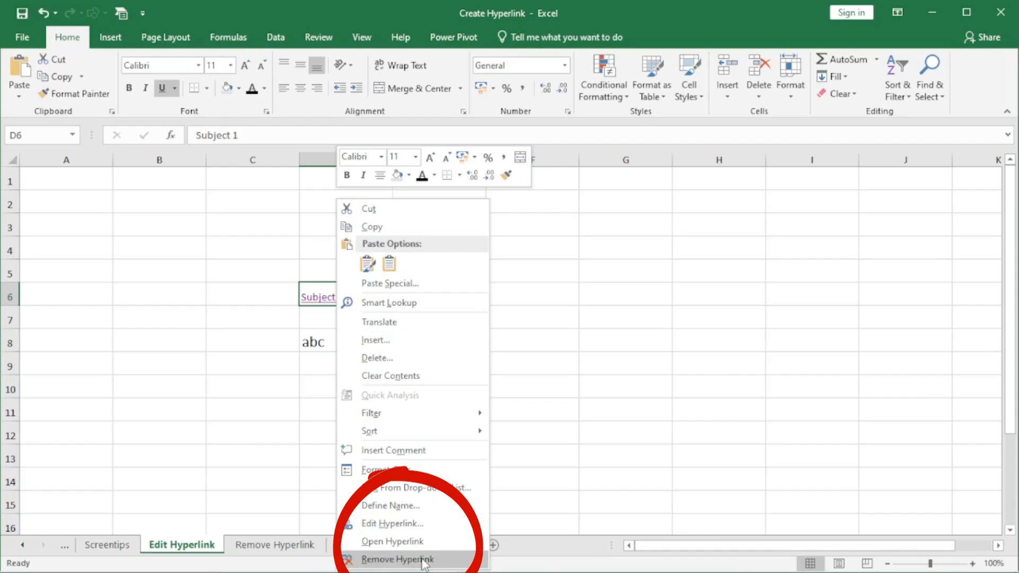
left_click(546, 360)
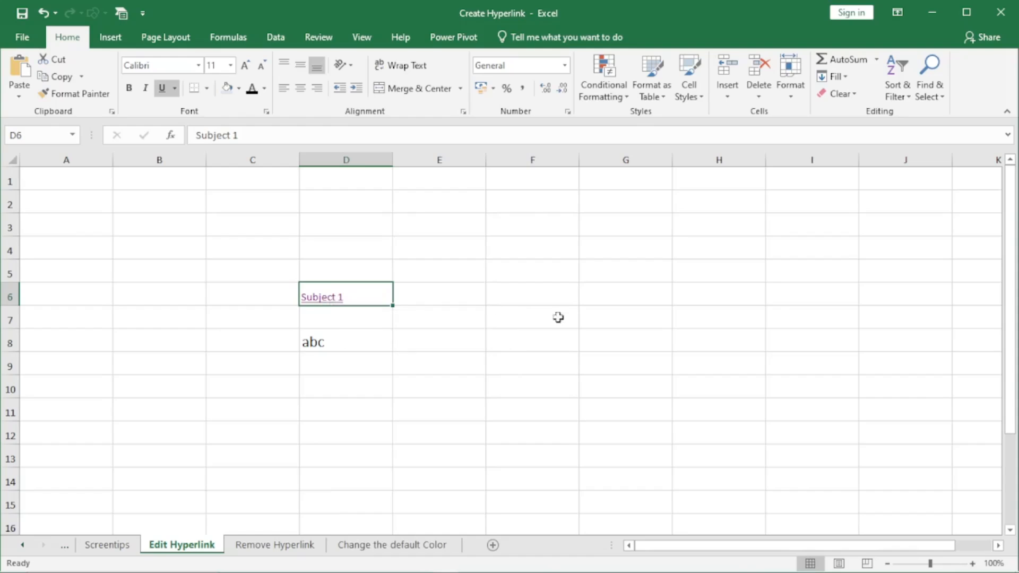
- Redirect the Subject 1 hyperlink in D6 to cell A1 of the Maths sheet with the screentip Link to Math, and follow it
key("ctrl+k")
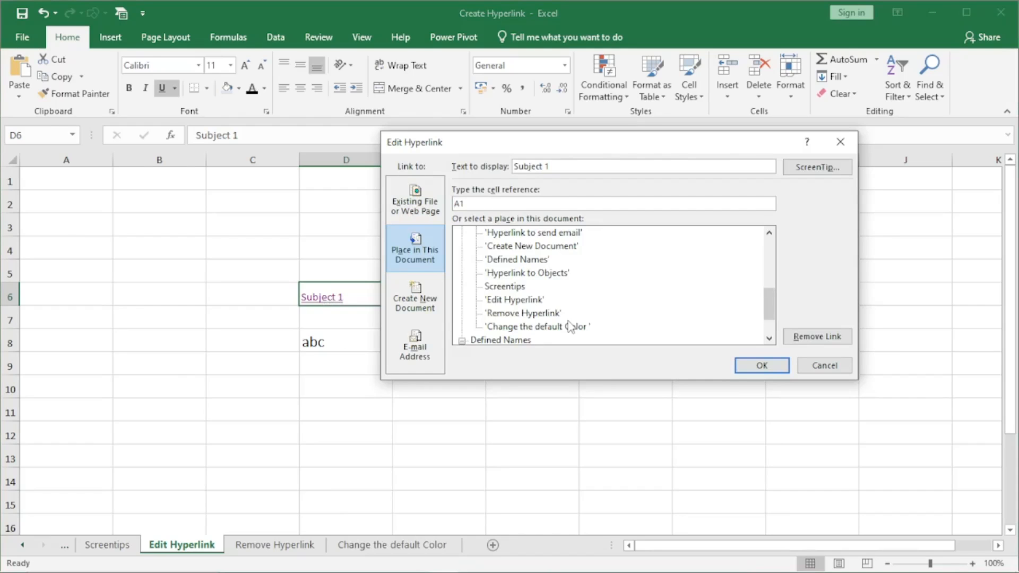
left_click_drag(772, 302, 772, 263)
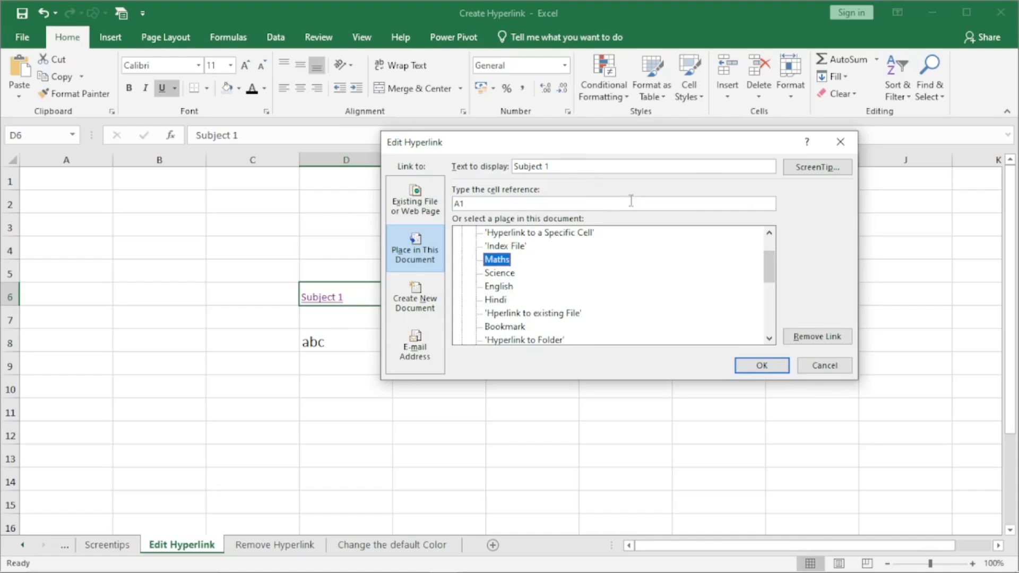
left_click(820, 167)
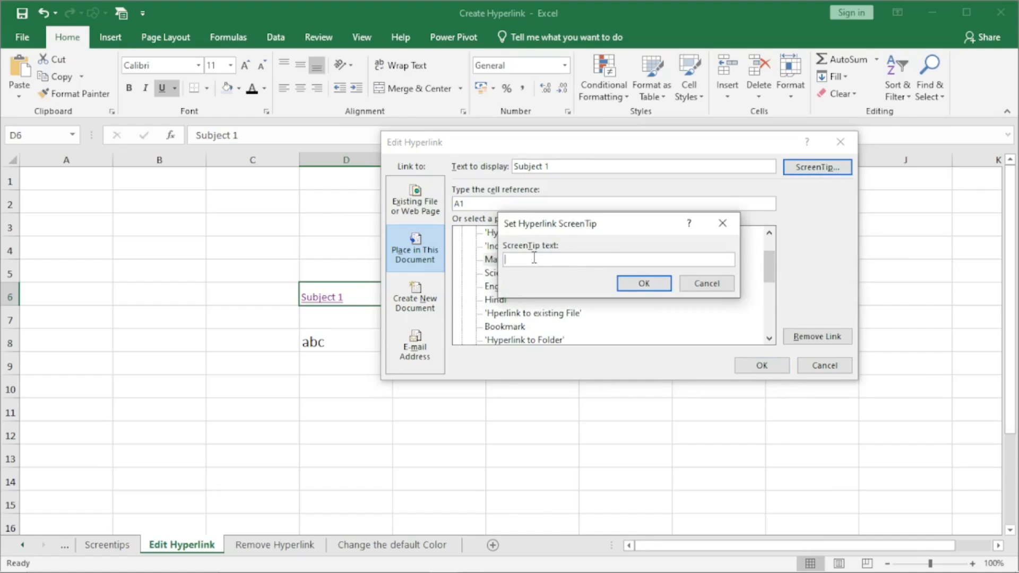
type("Link to Math")
left_click(645, 284)
left_click(497, 259)
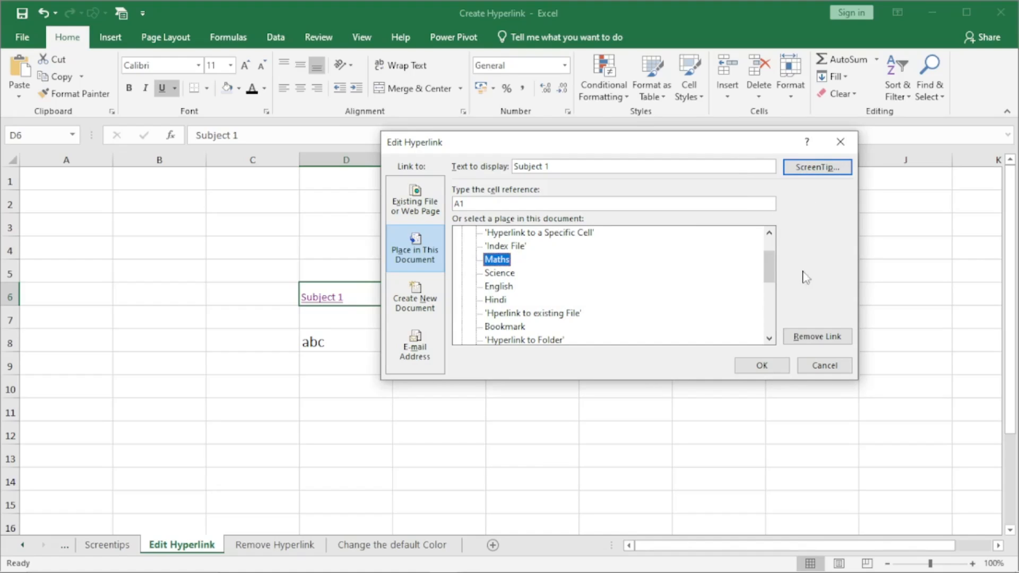
left_click(762, 365)
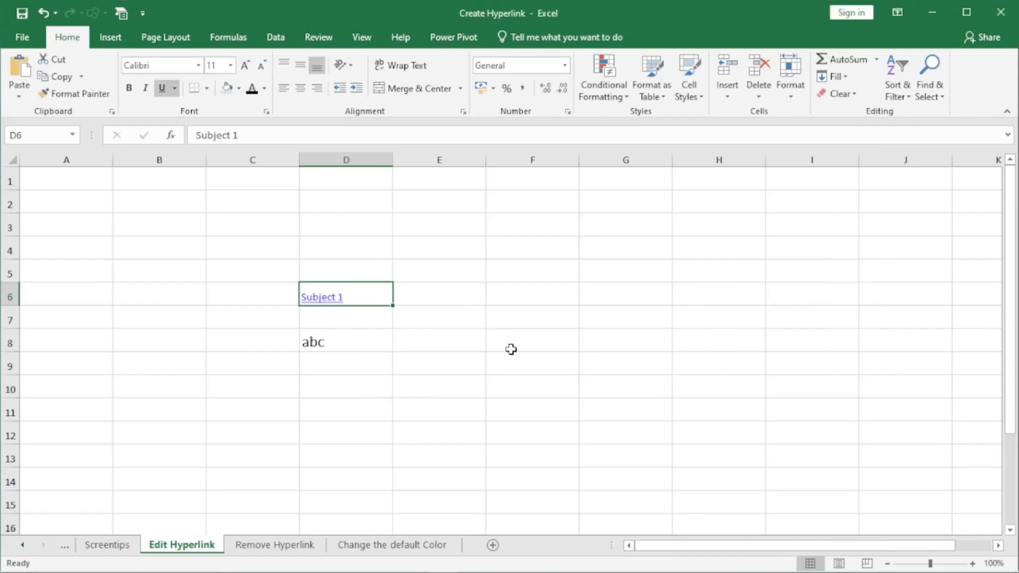
left_click(319, 298)
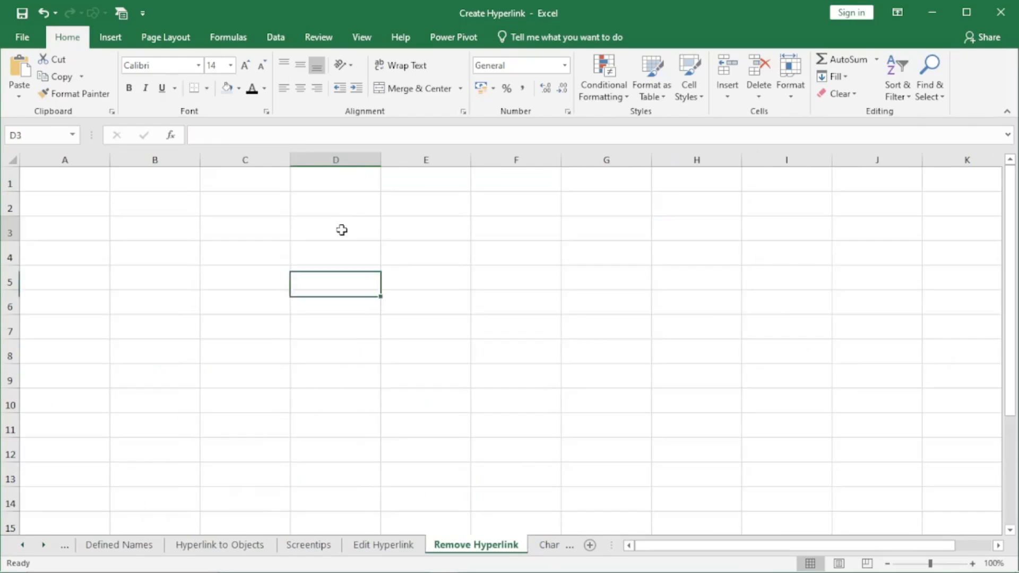
- On the Remove Hyperlink sheet, enter Subject1 in D3 and Subject2 in D4
left_click(341, 229)
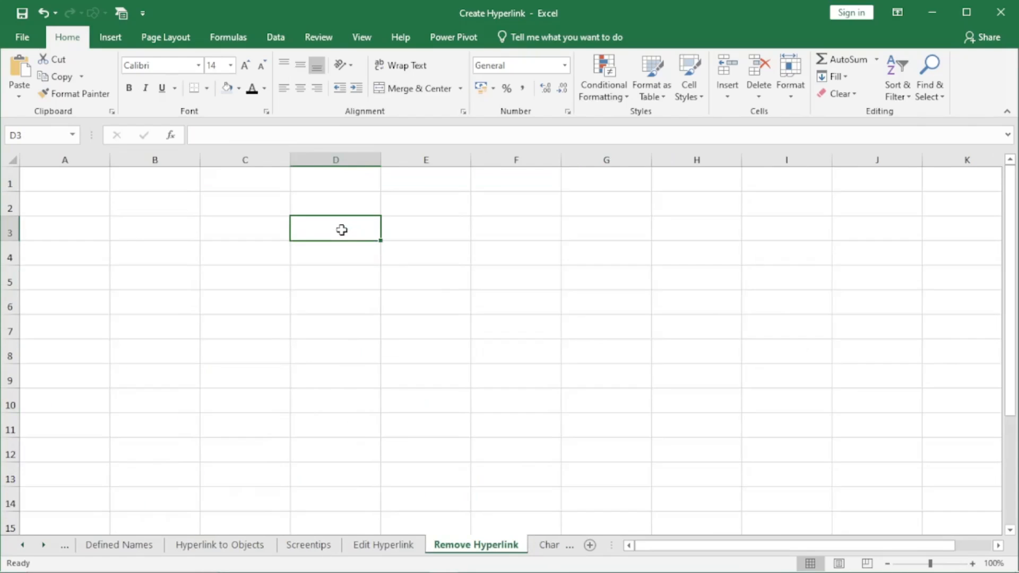
type("S")
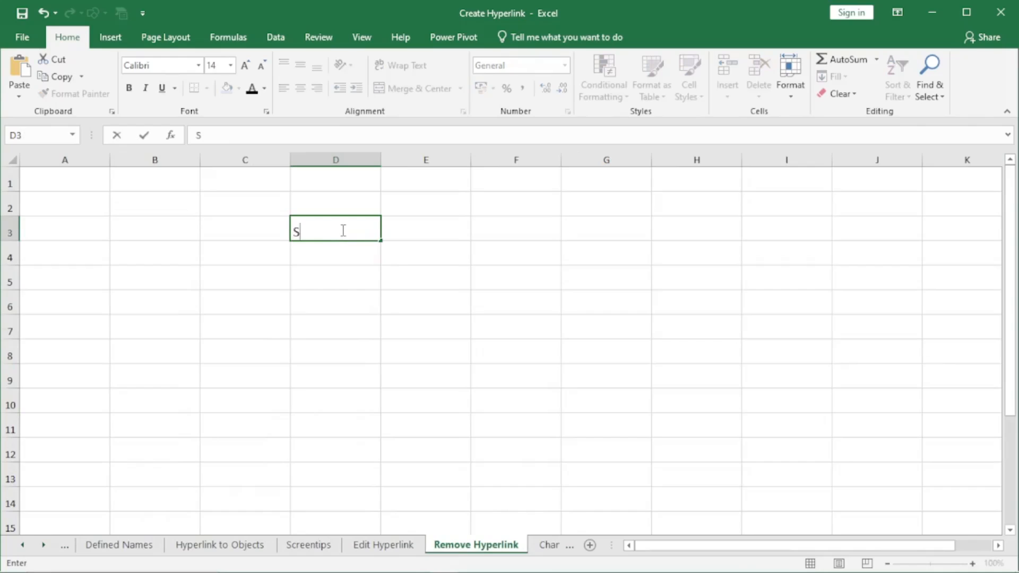
type("ubject1")
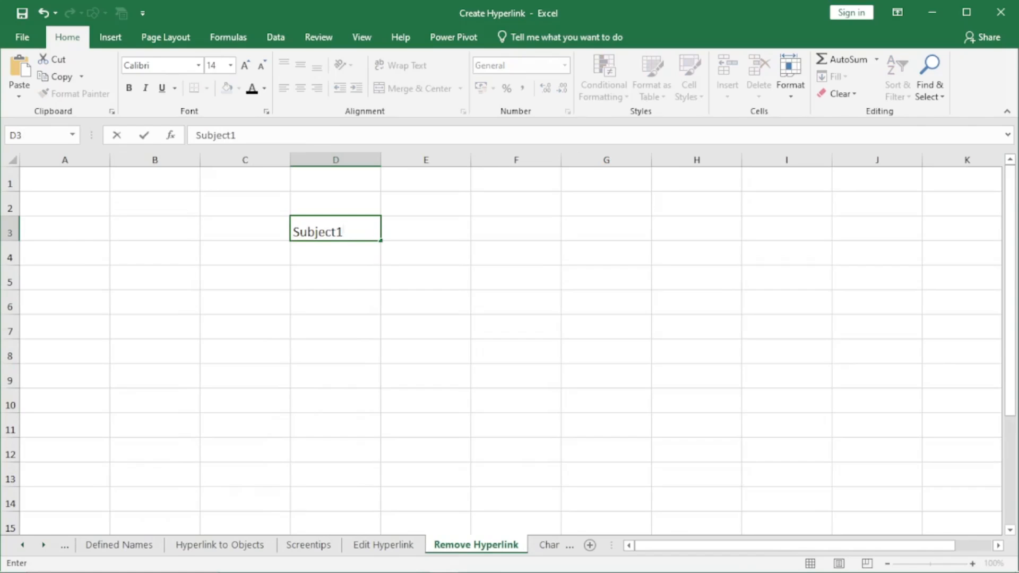
left_click(317, 270)
left_click(327, 232)
left_click(316, 252)
type("S")
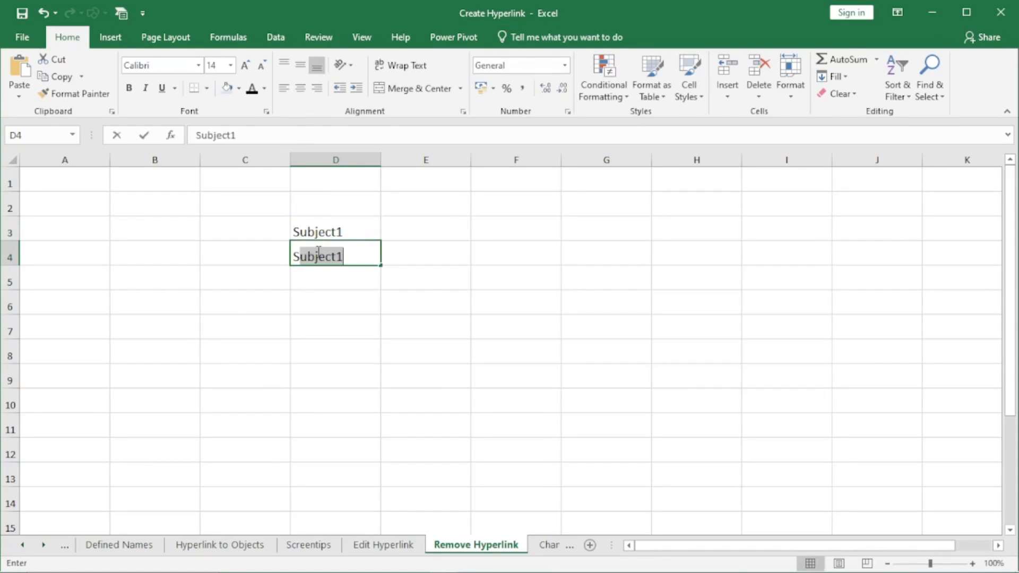
type("ubject")
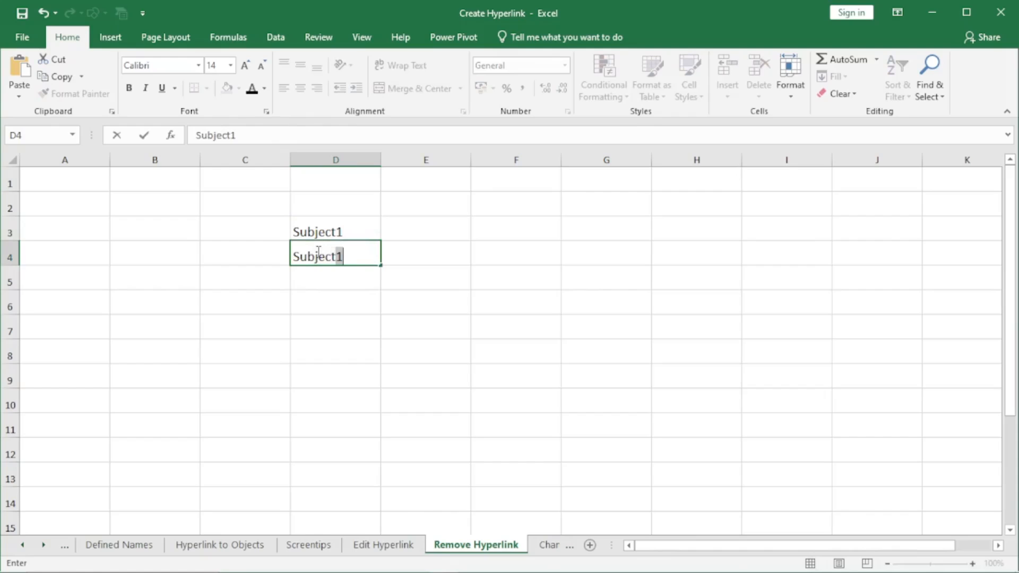
type("2")
left_click(362, 284)
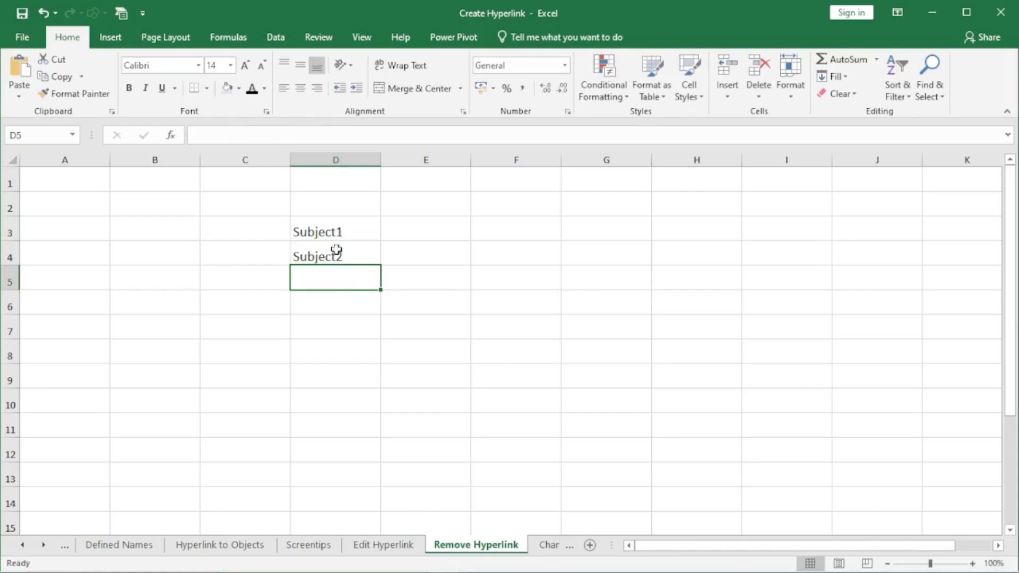
- Insert a hyperlink in D3 to cell A1 of the Maths sheet
left_click(336, 231)
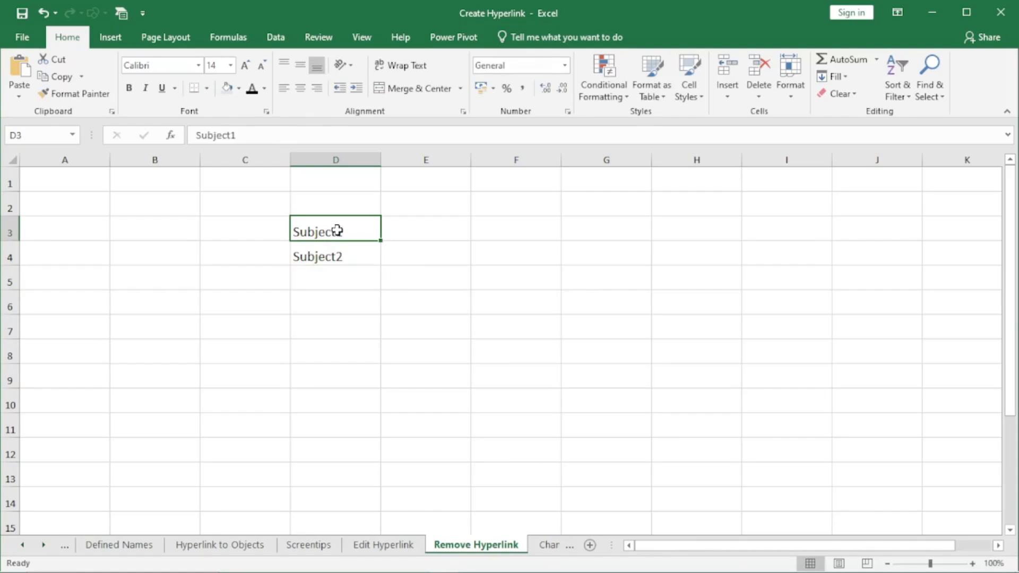
key("ctrl+k")
scroll(526, 282, "up", 5)
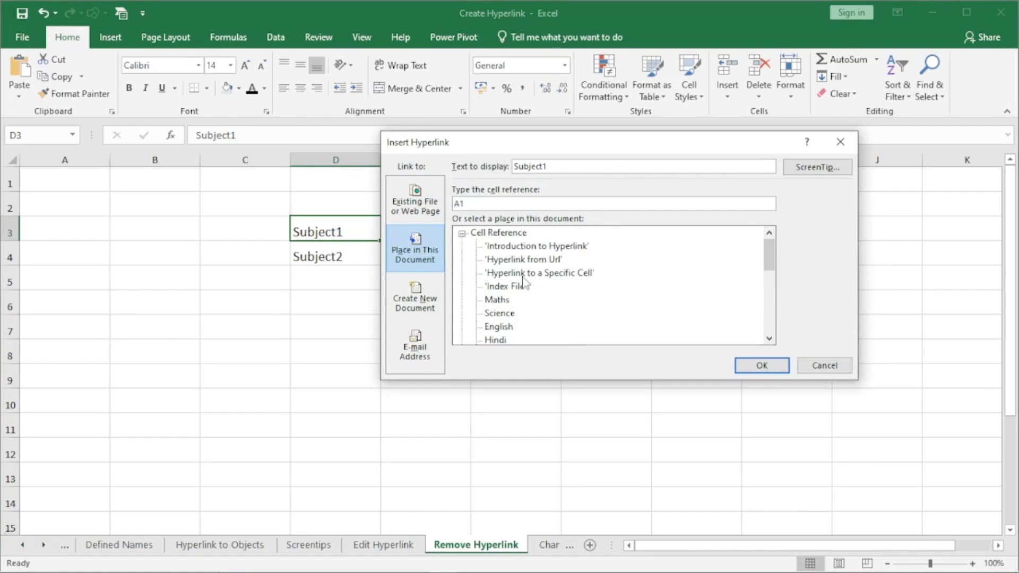
left_click(501, 300)
left_click(759, 366)
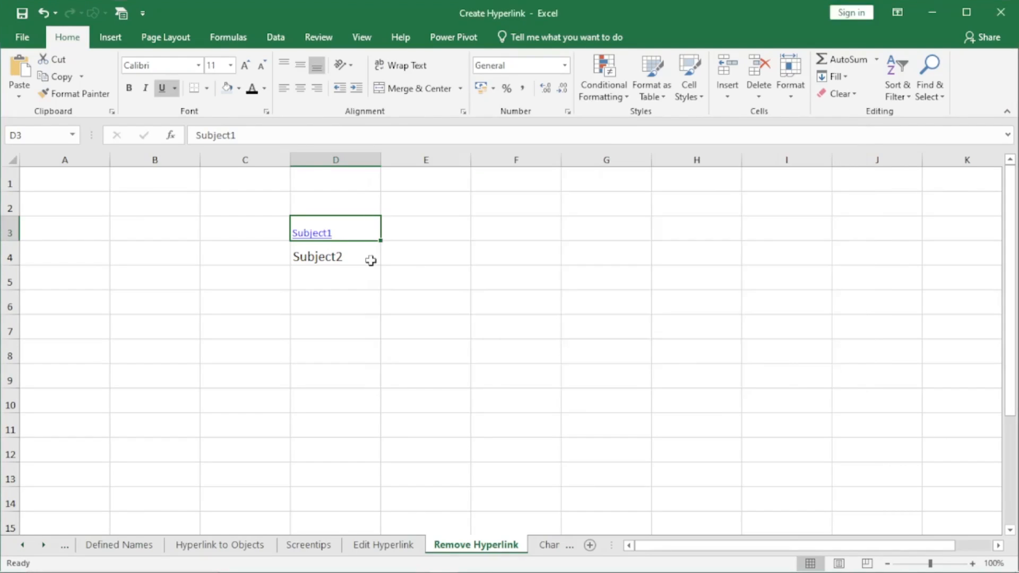
- Insert a hyperlink in D4 to cell A1 of the Science sheet
left_click(330, 256)
key("ctrl+k")
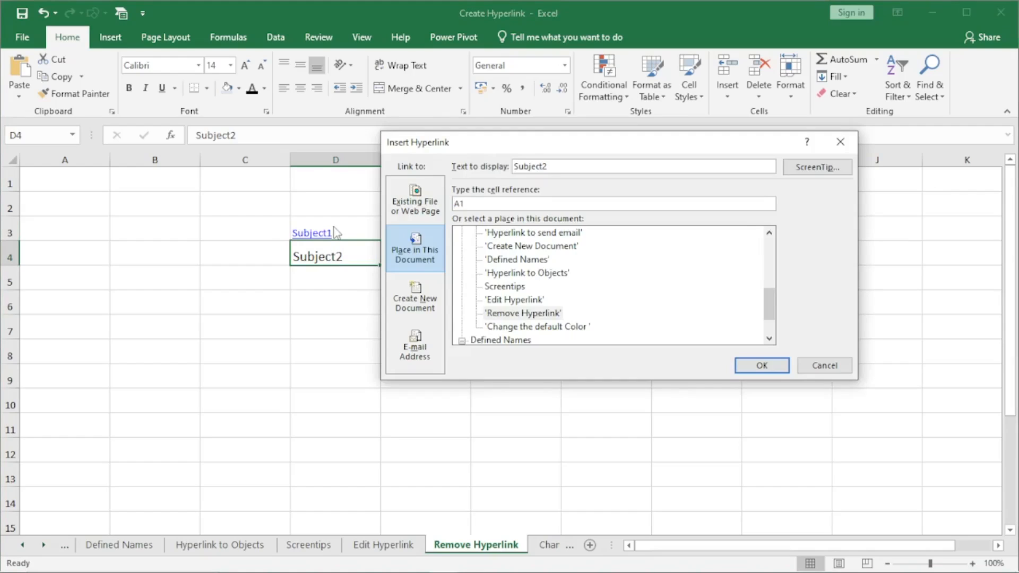
scroll(593, 296, "up", 5)
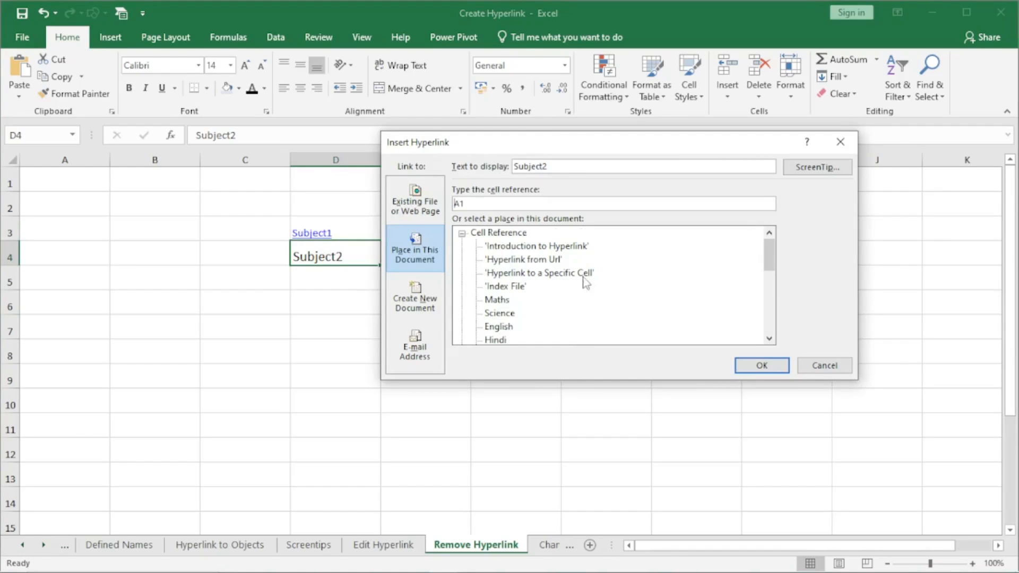
left_click(509, 315)
left_click(754, 376)
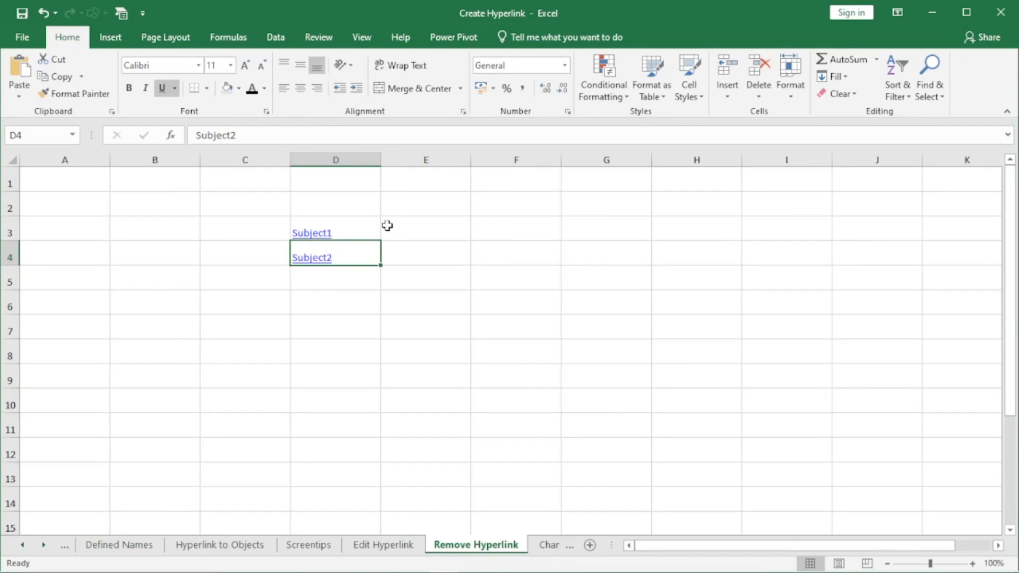
- Remove the hyperlinks from cells D3:D4 together and undo the removal
left_click_drag(321, 223, 322, 251)
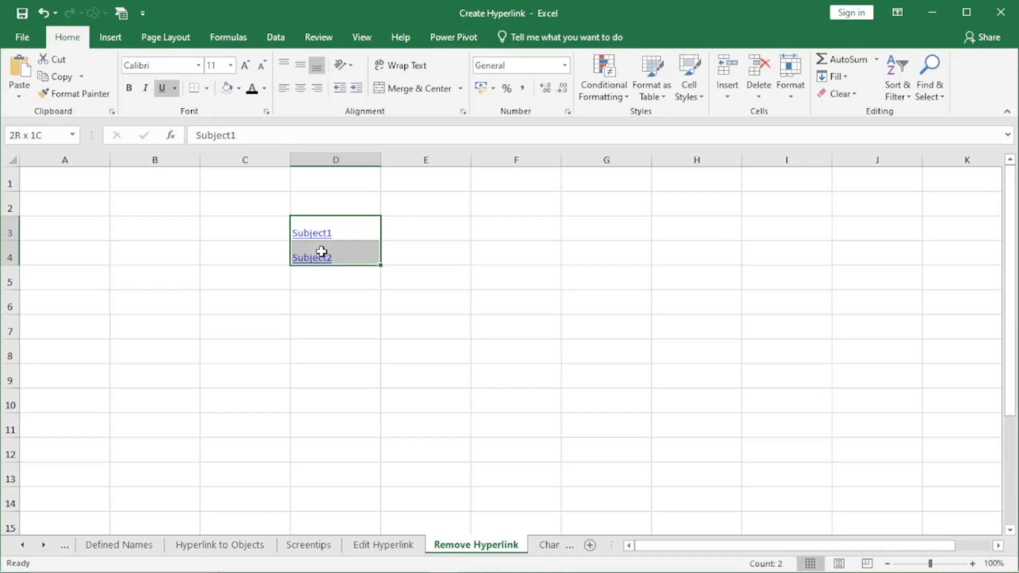
right_click(362, 247)
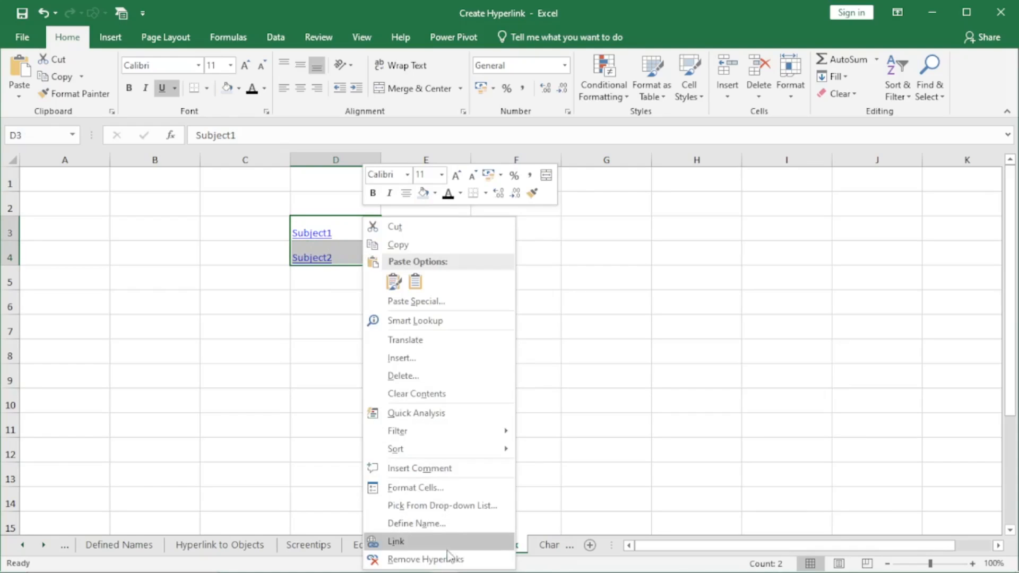
left_click(424, 559)
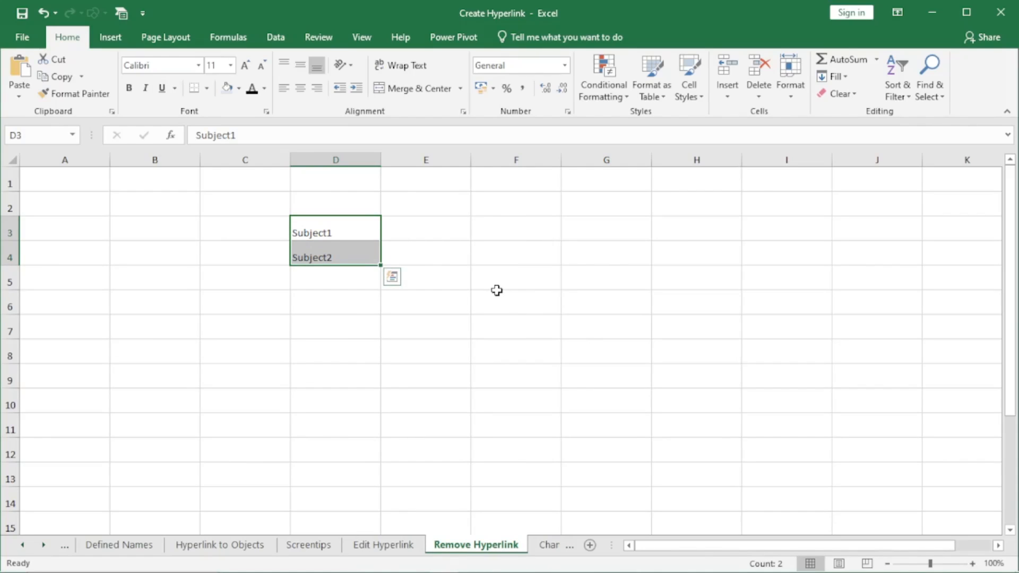
key("ctrl+z")
- Remove the link from D3 through its Edit Hyperlink settings and undo the removal
left_click(367, 228)
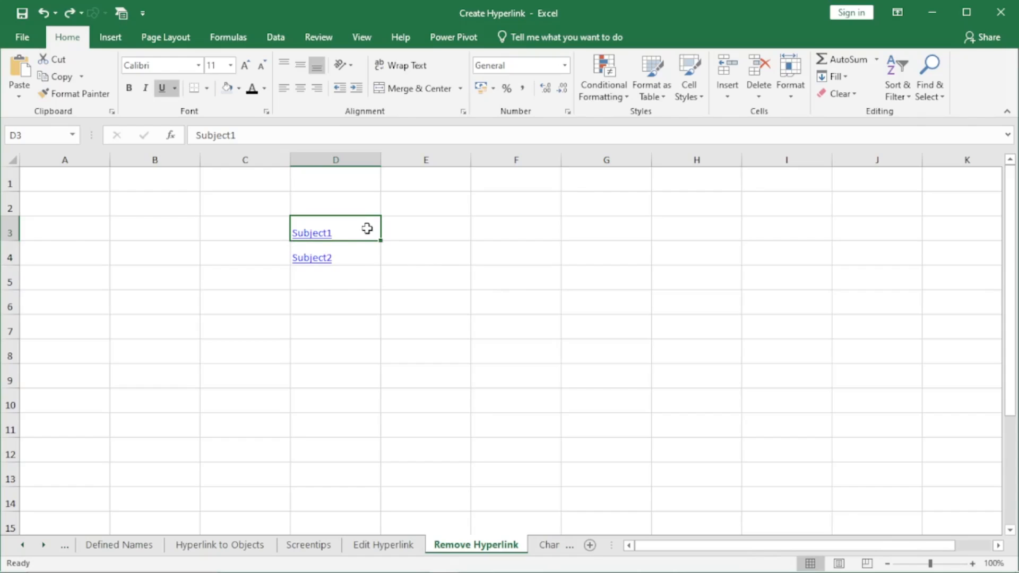
key("ctrl+k")
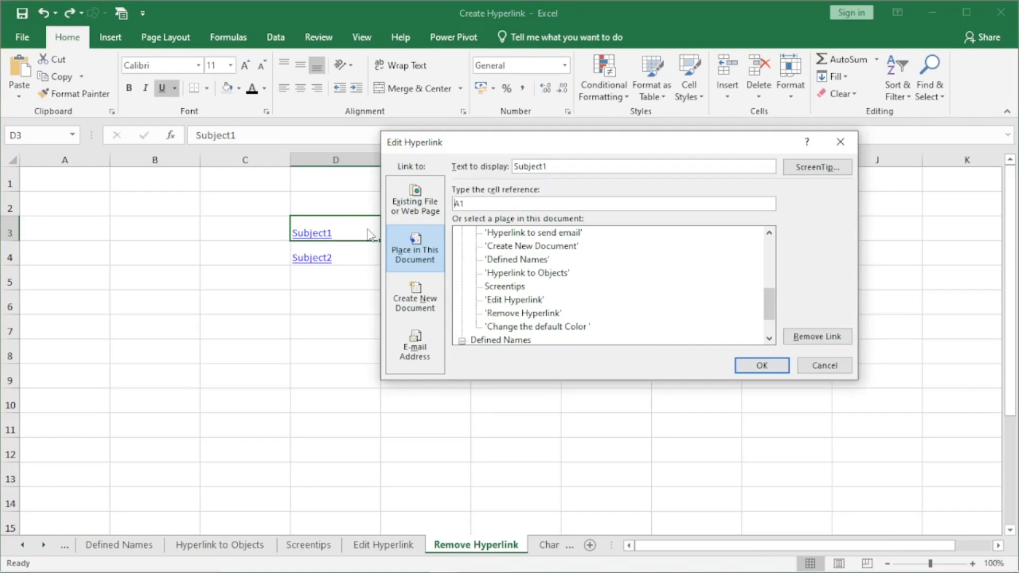
left_click(819, 339)
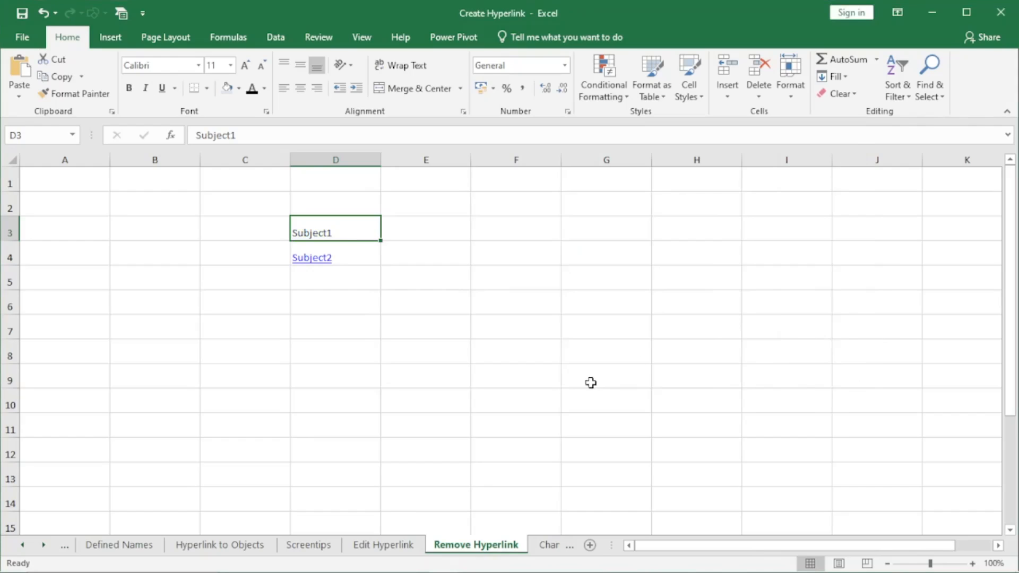
key("ctrl+z")
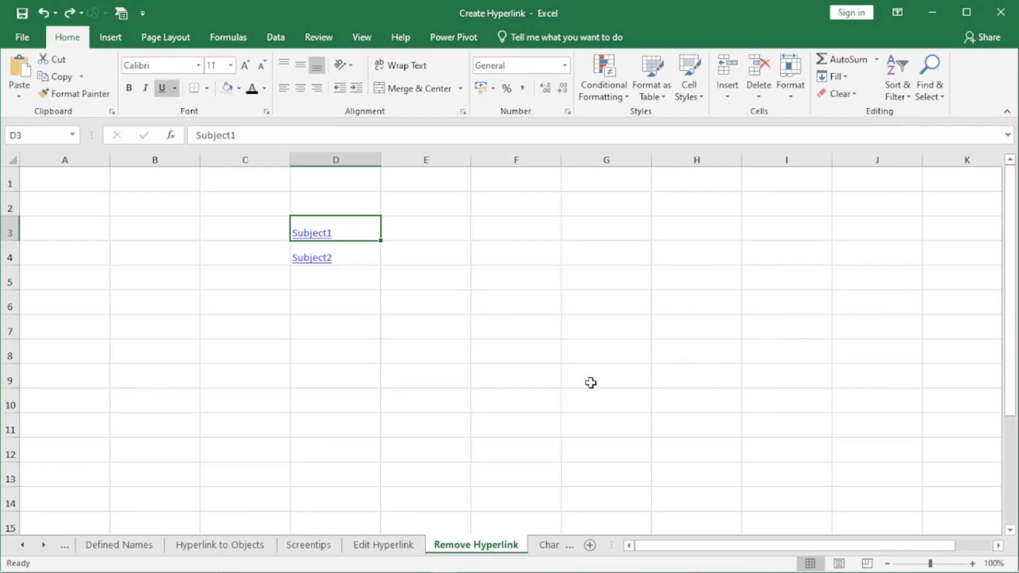
- Remove the hyperlinks from D3:D4 with the Remove Hyperlinks command and undo the removal
left_click(334, 309)
left_click_drag(341, 226, 344, 254)
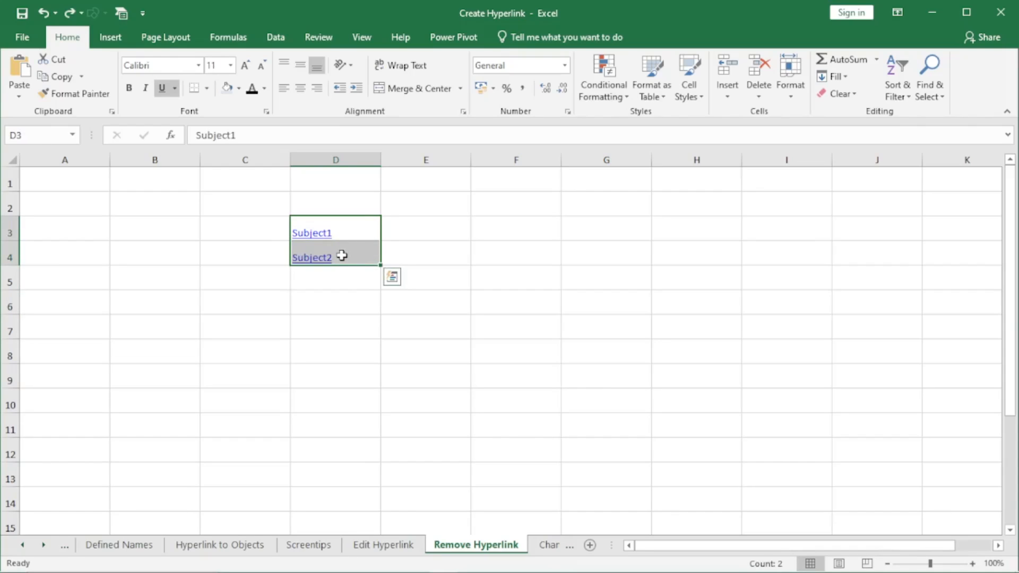
left_click(855, 95)
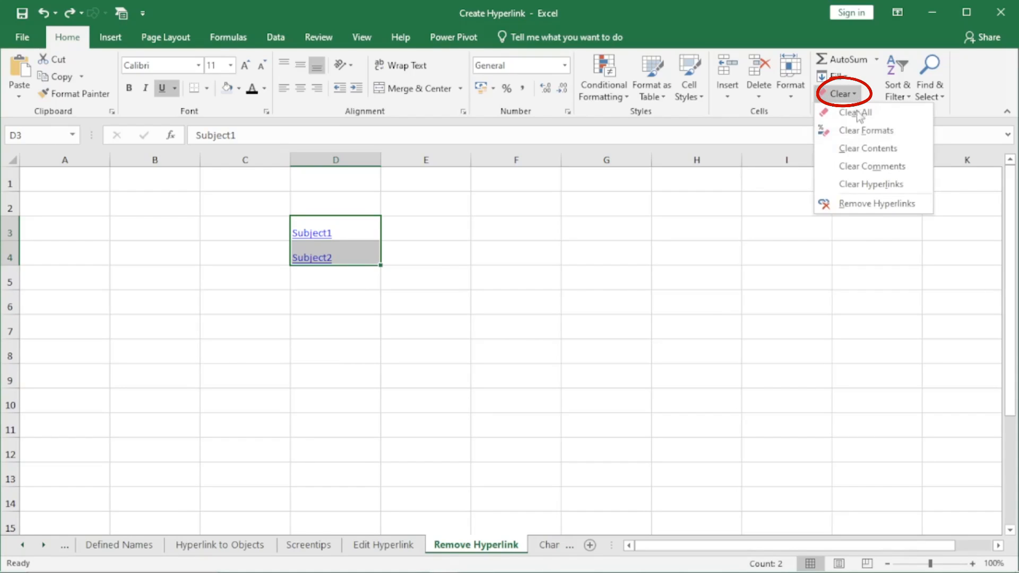
left_click(848, 204)
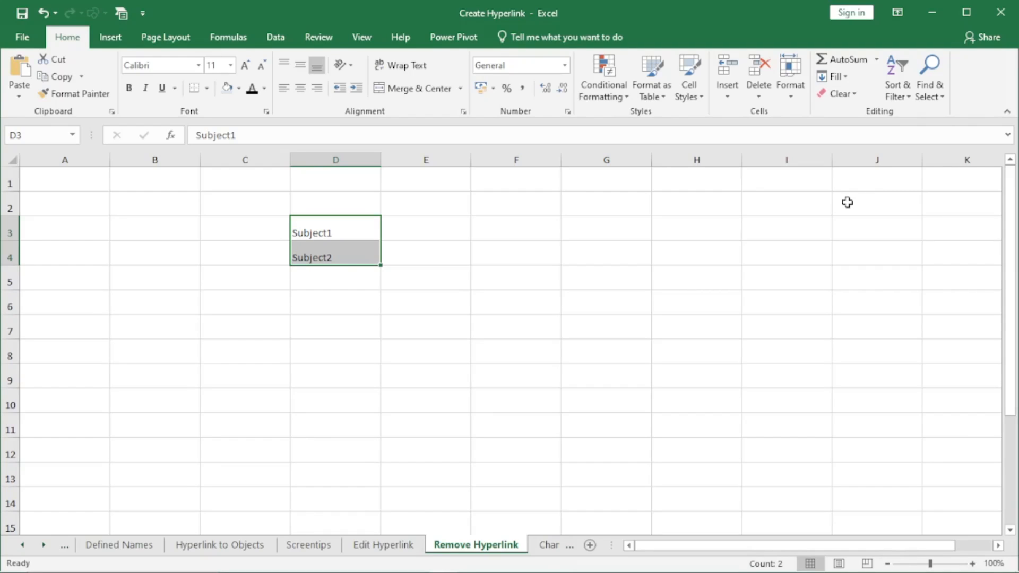
key("ctrl+z")
- Clear the hyperlinks from D3:D4 while keeping their formatting, and check both cells
left_click(851, 94)
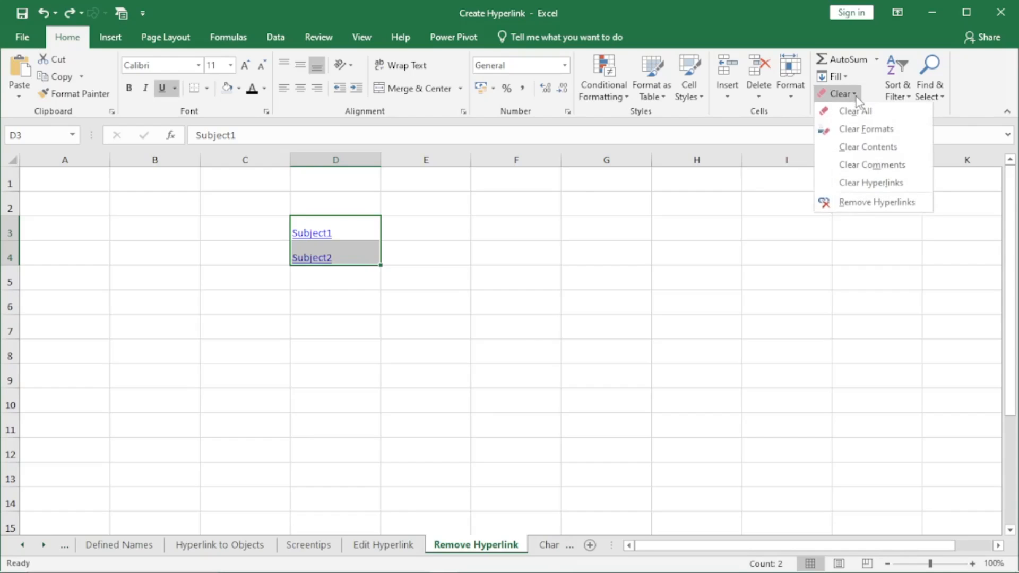
left_click(867, 185)
left_click(571, 250)
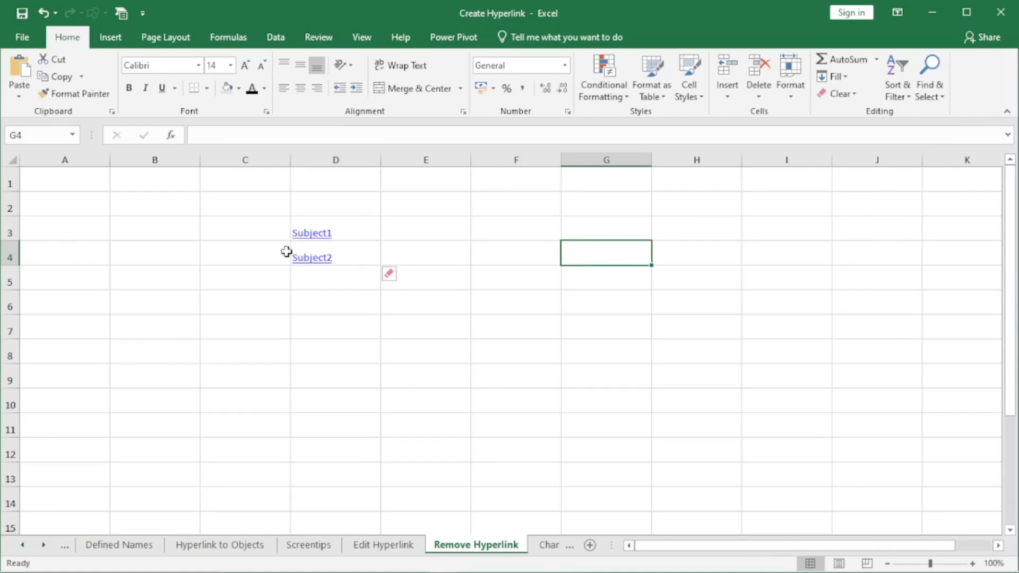
left_click(307, 231)
left_click(321, 256)
left_click(325, 232)
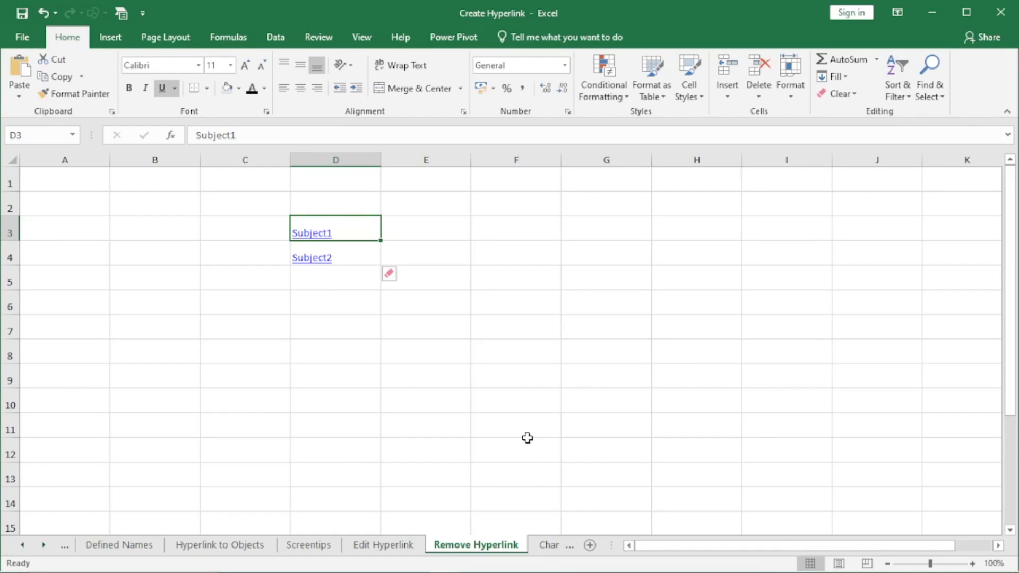
- Enter "Subject 1" in cell D4 of the Change the default Color sheet
left_click(542, 547)
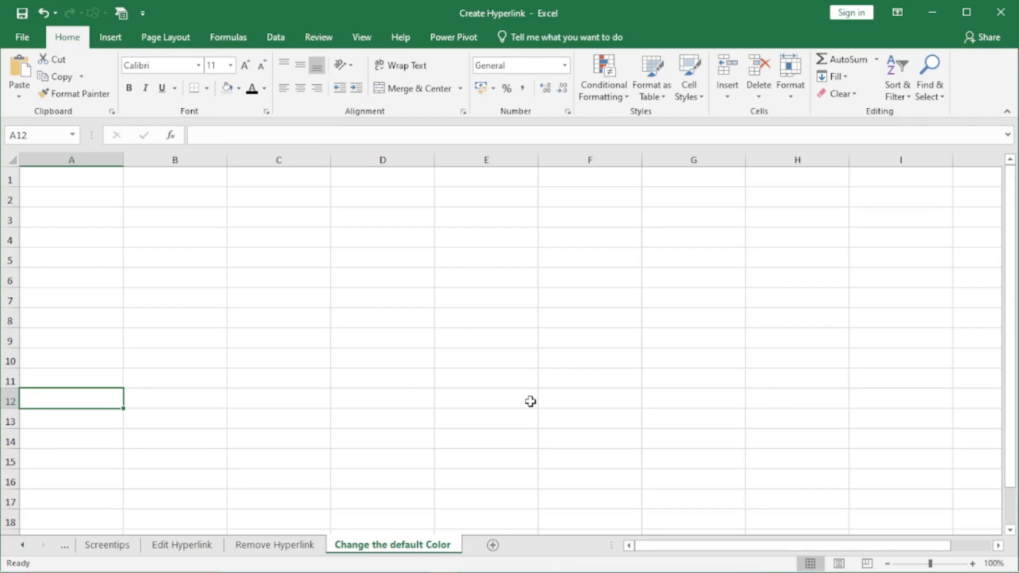
left_click(373, 239)
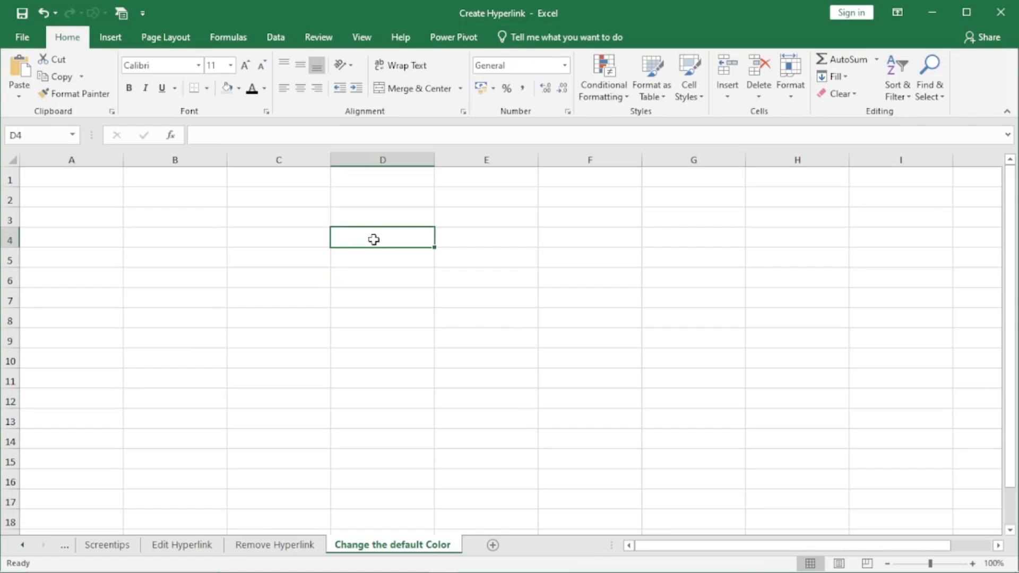
type("Subject 1")
left_click(347, 296)
- Insert a hyperlink in D4 to cell A1 of the Maths sheet
left_click(377, 237)
key("ctrl+k")
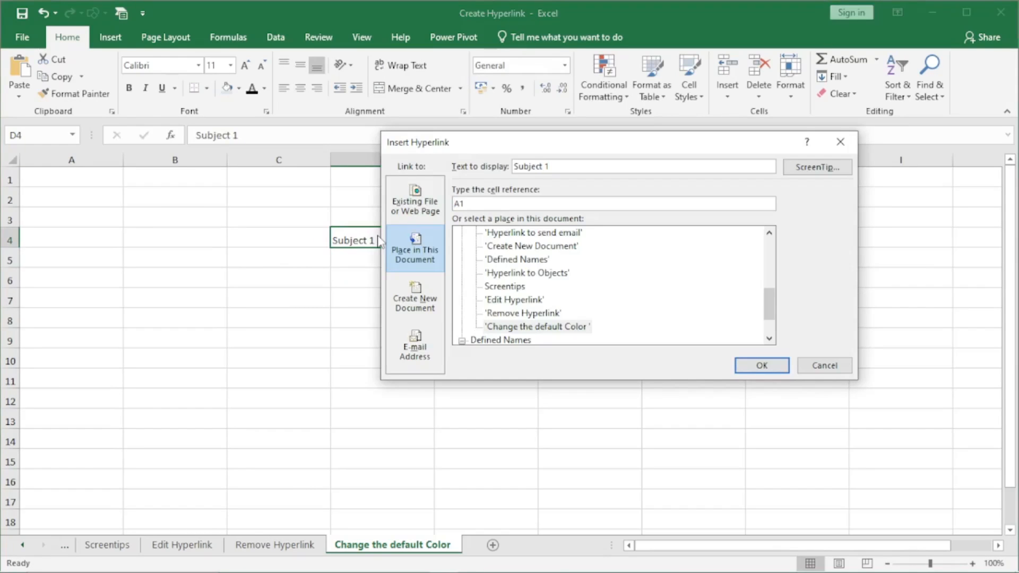
left_click_drag(770, 303, 776, 252)
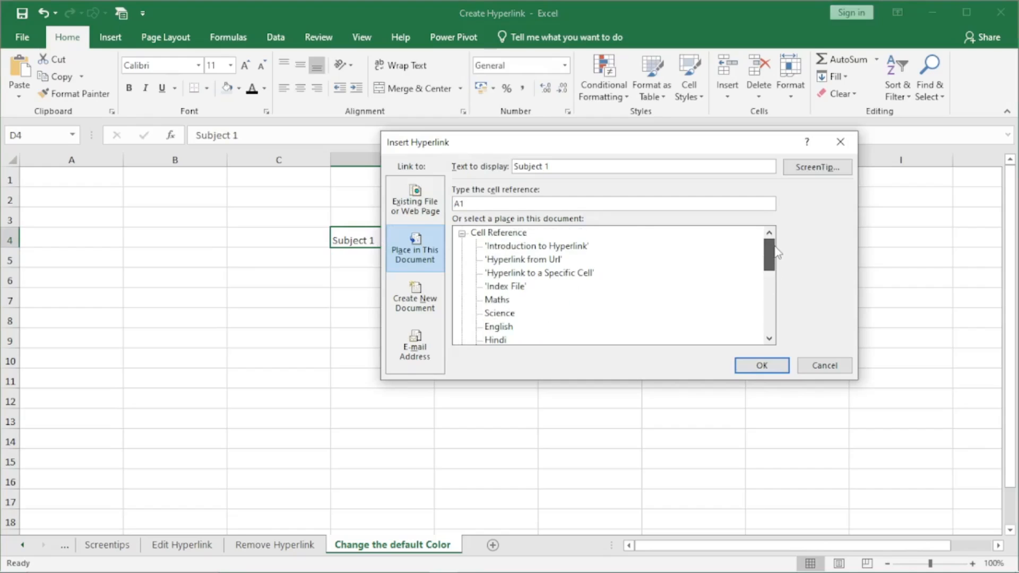
left_click(499, 301)
left_click(779, 365)
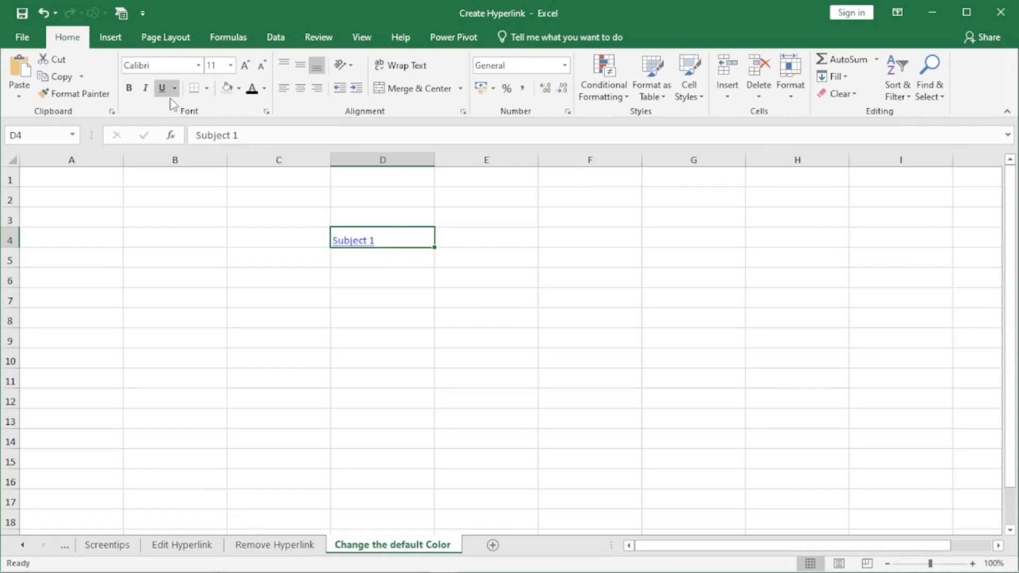
- Modify the Hyperlink cell style so its font colour is the standard red
left_click(689, 90)
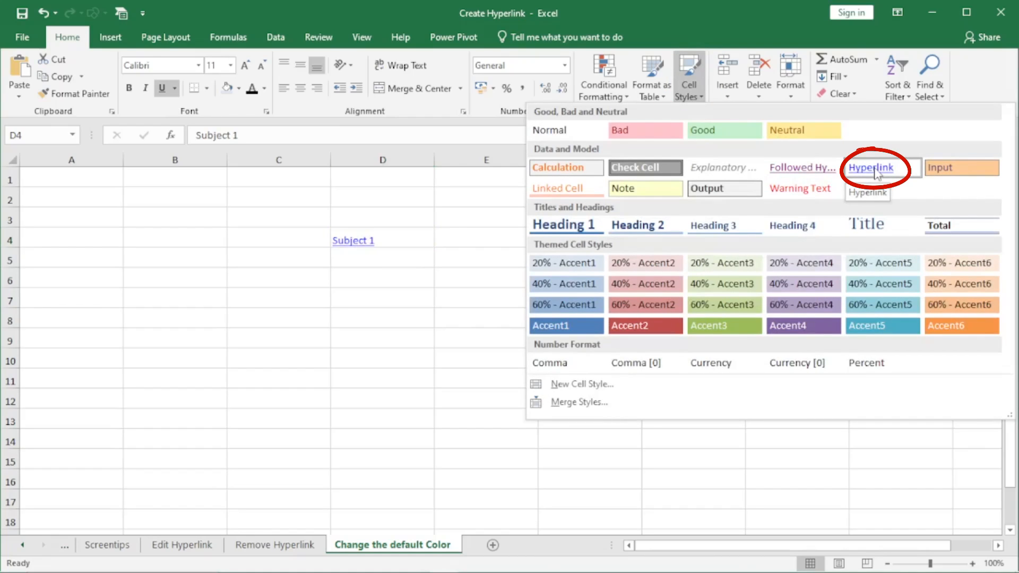
right_click(875, 172)
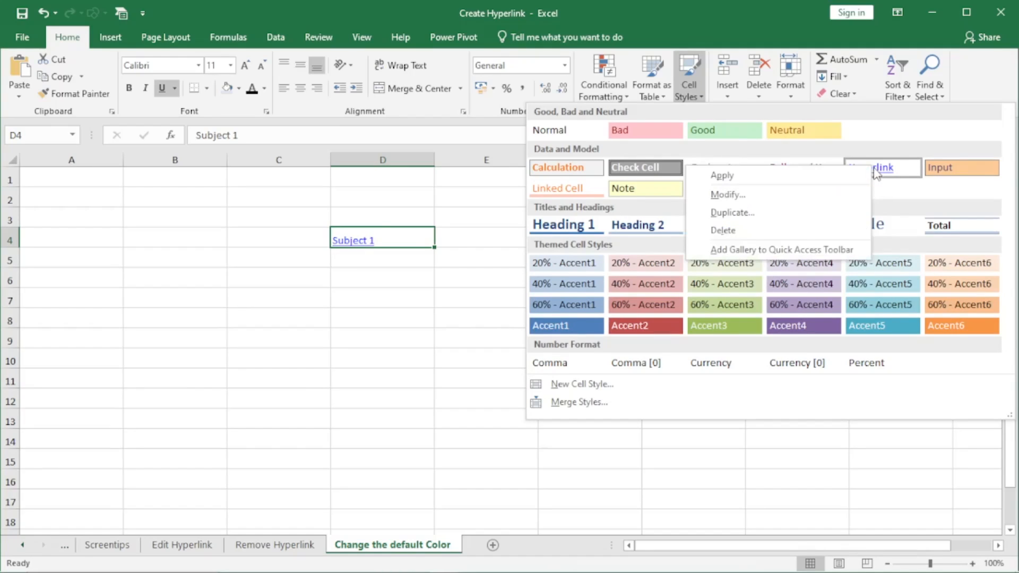
left_click(755, 197)
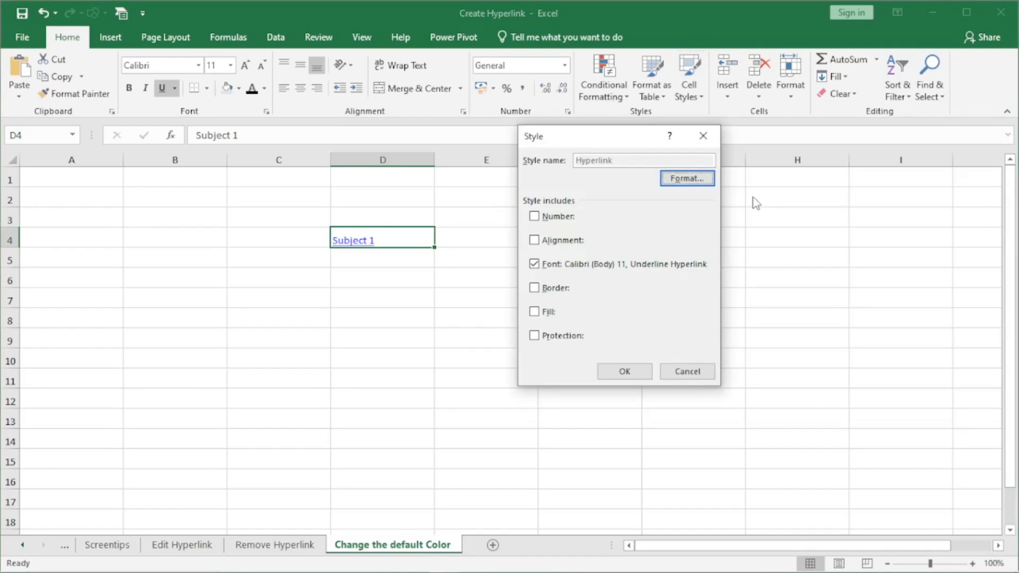
left_click(687, 180)
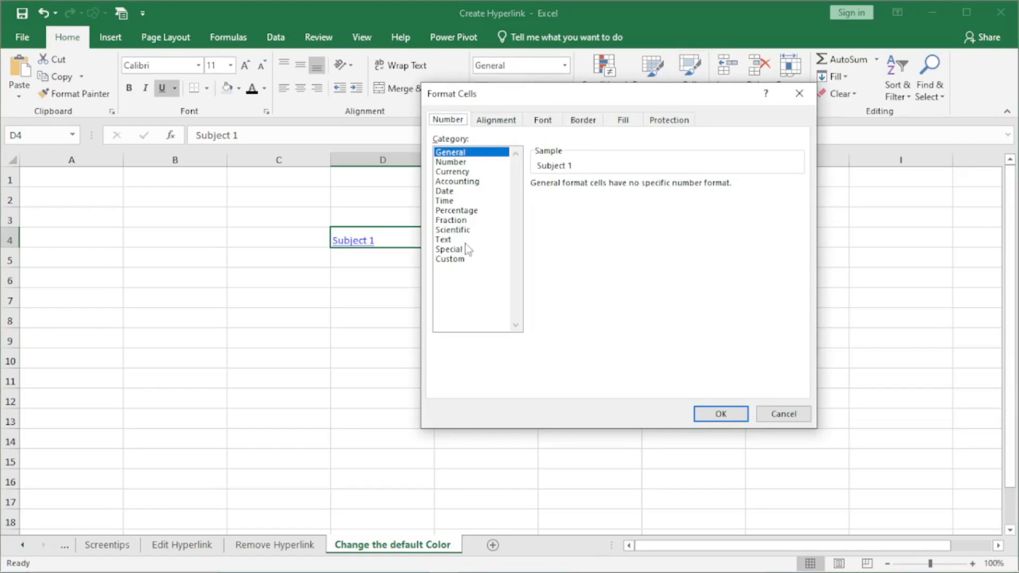
left_click(504, 122)
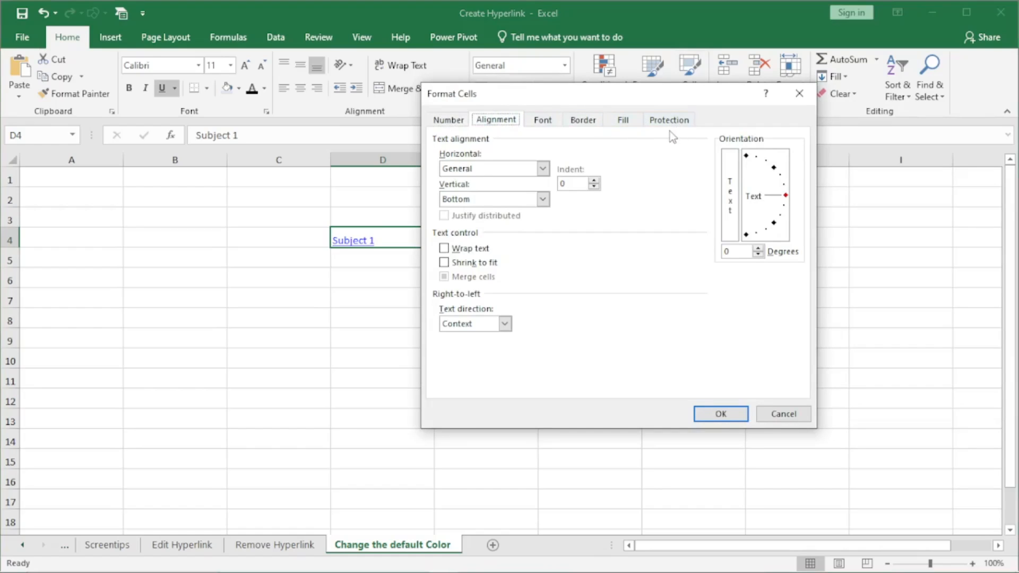
left_click(542, 120)
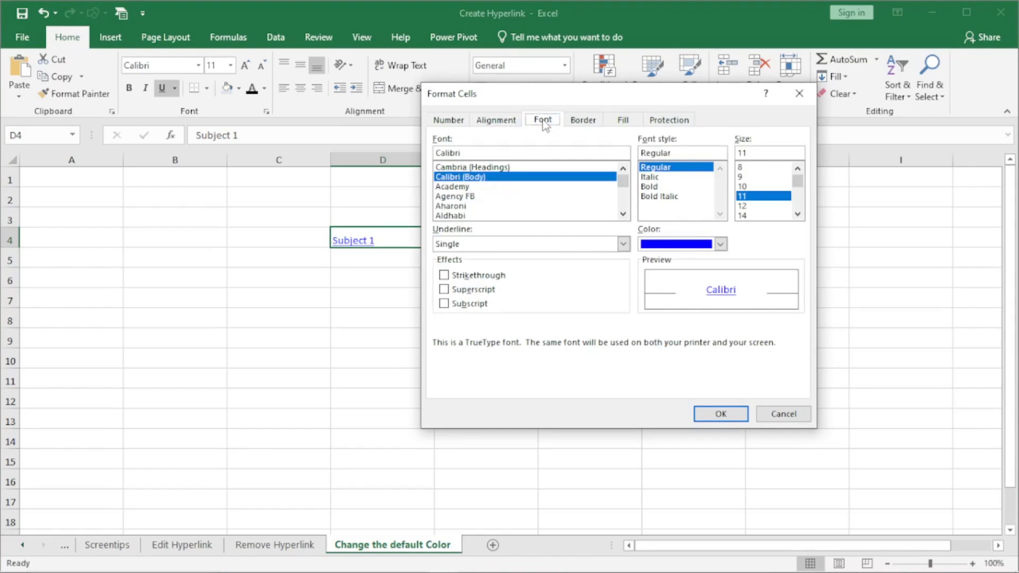
left_click(721, 244)
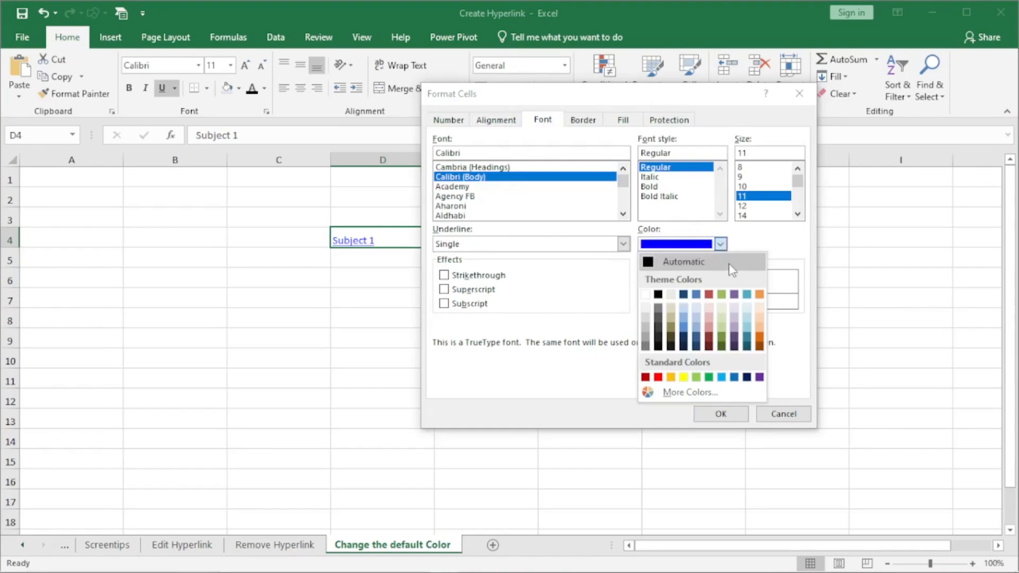
left_click(659, 377)
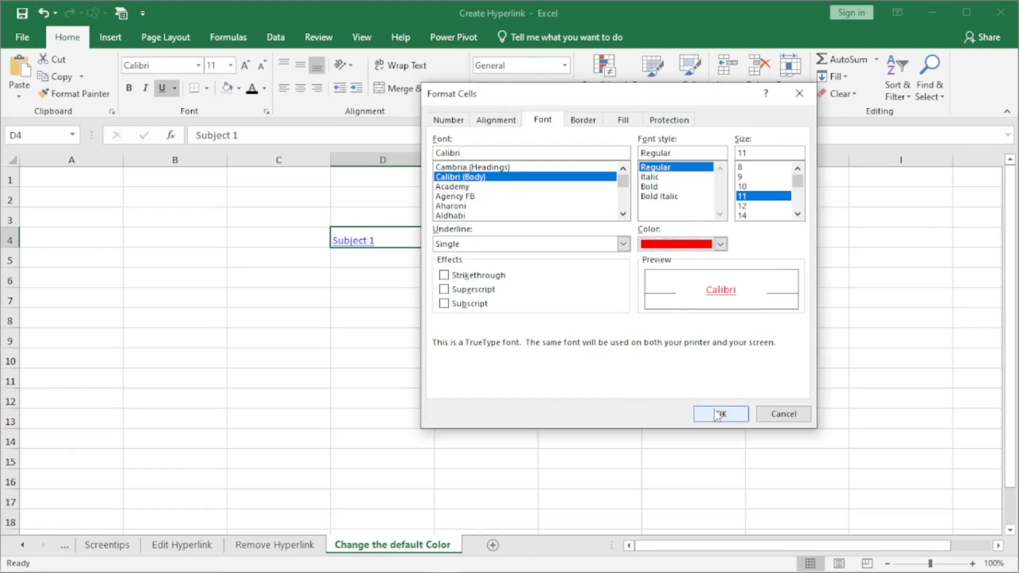
left_click(720, 414)
left_click(650, 376)
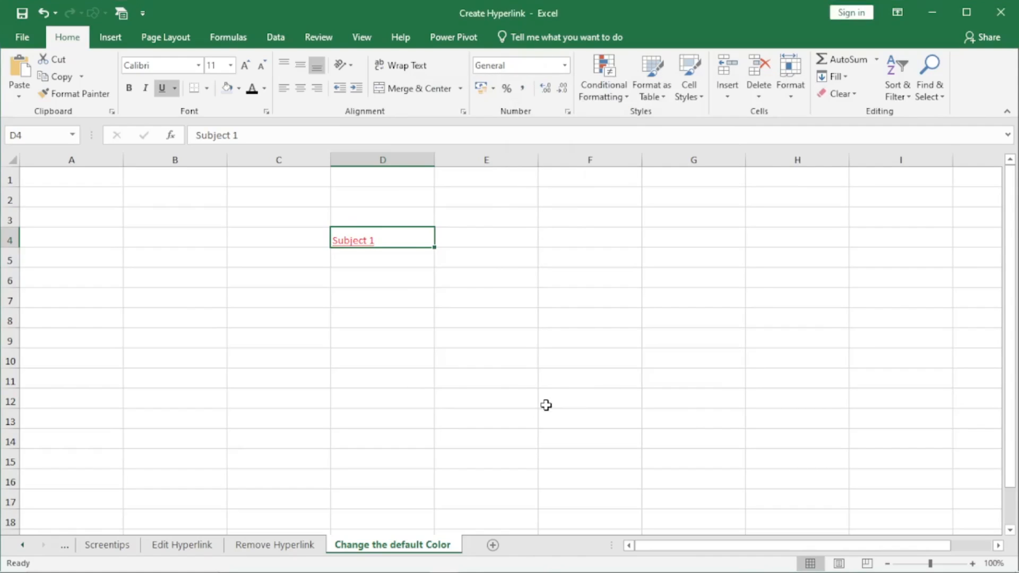
- Enter "Subject 2" in cell D6
left_click(358, 273)
type("Subject 2")
left_click(368, 312)
- Insert a hyperlink in D6 to cell A1 of the Science sheet
left_click(362, 281)
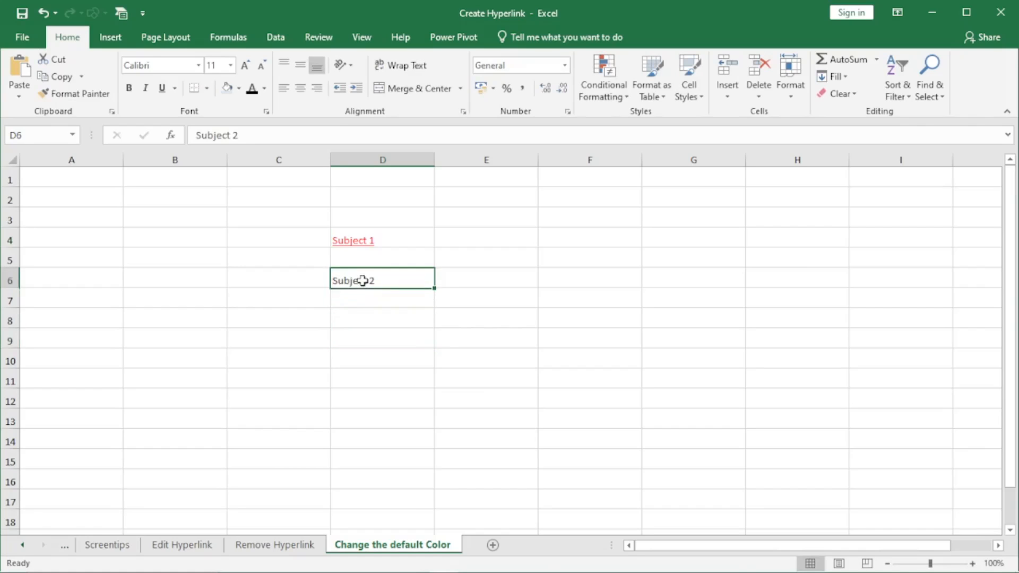
key("ctrl+k")
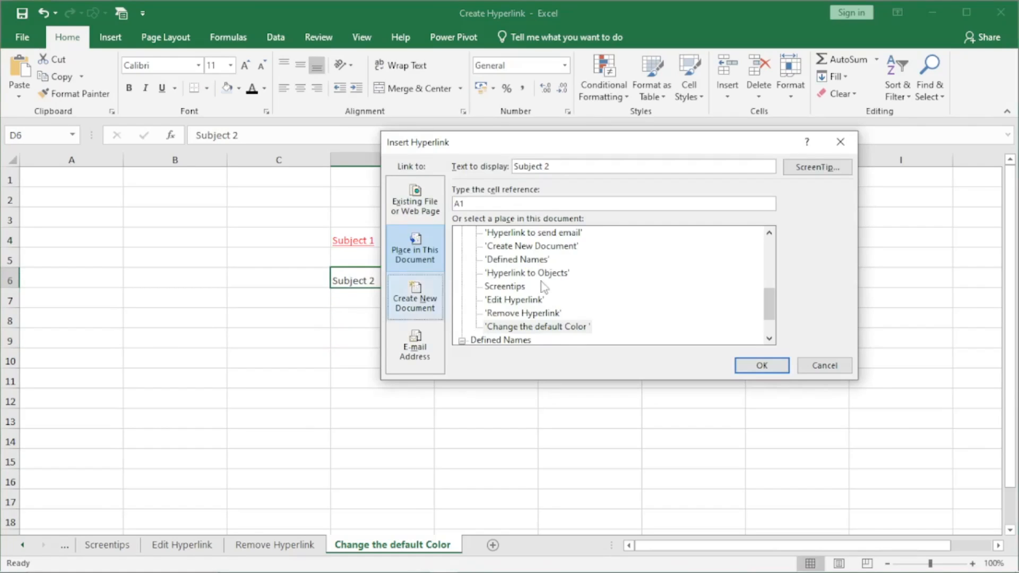
scroll(541, 291, "up", 5)
left_click(514, 313)
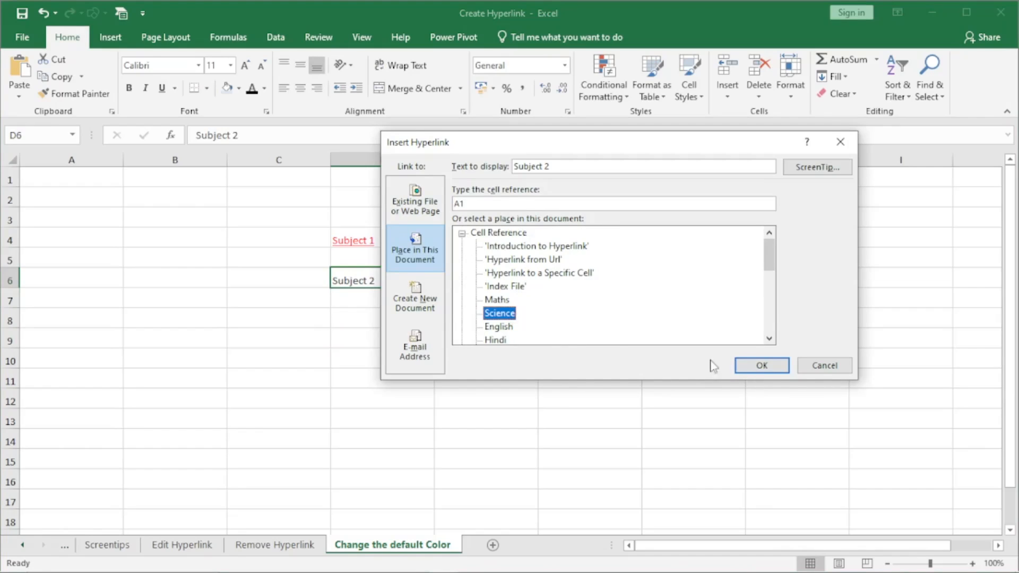
left_click(762, 367)
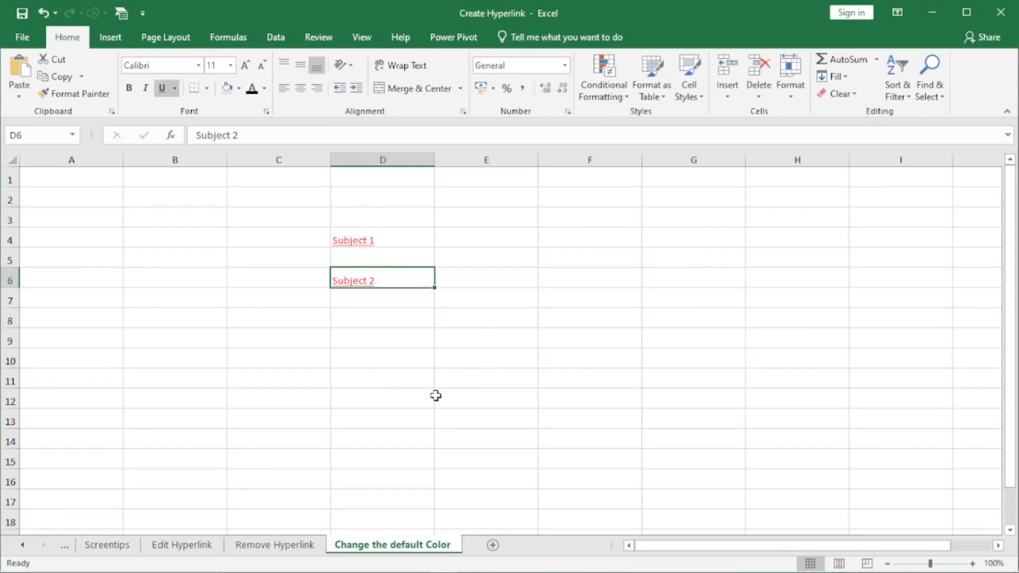
- Follow the Subject 1 link in D4, return to the Change the default Color sheet and examine the visited link's colour
left_click(360, 319)
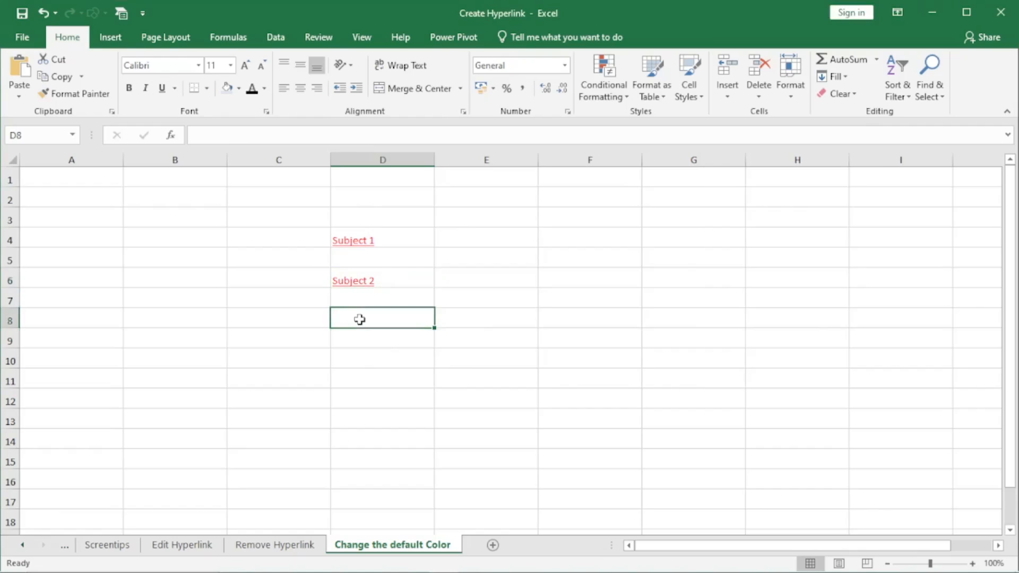
left_click(357, 242)
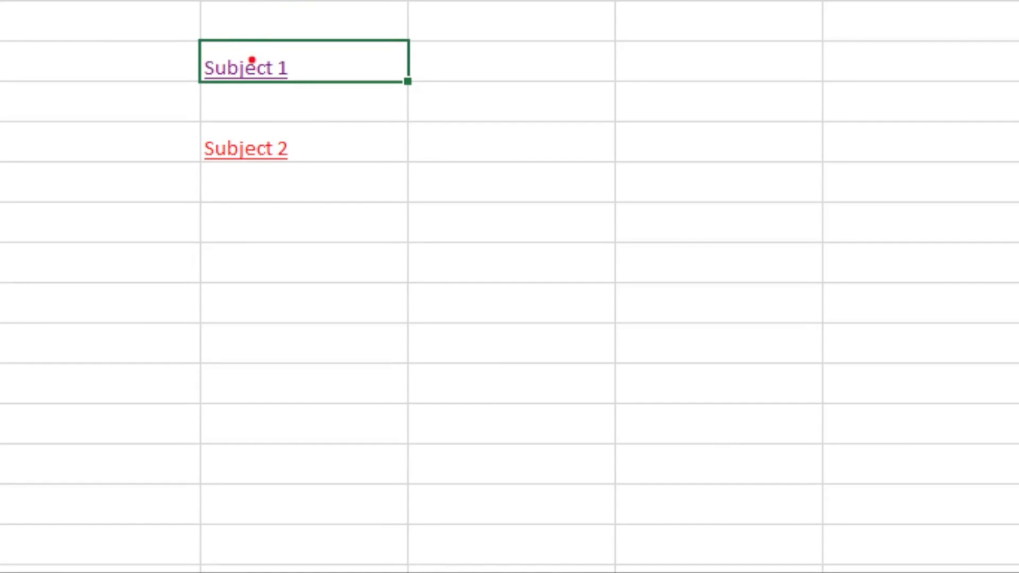
mouse_move(249, 29)
left_mouse_down()
mouse_move(216, 23)
mouse_move(210, 100)
mouse_move(313, 29)
mouse_move(232, 9)
left_mouse_up()
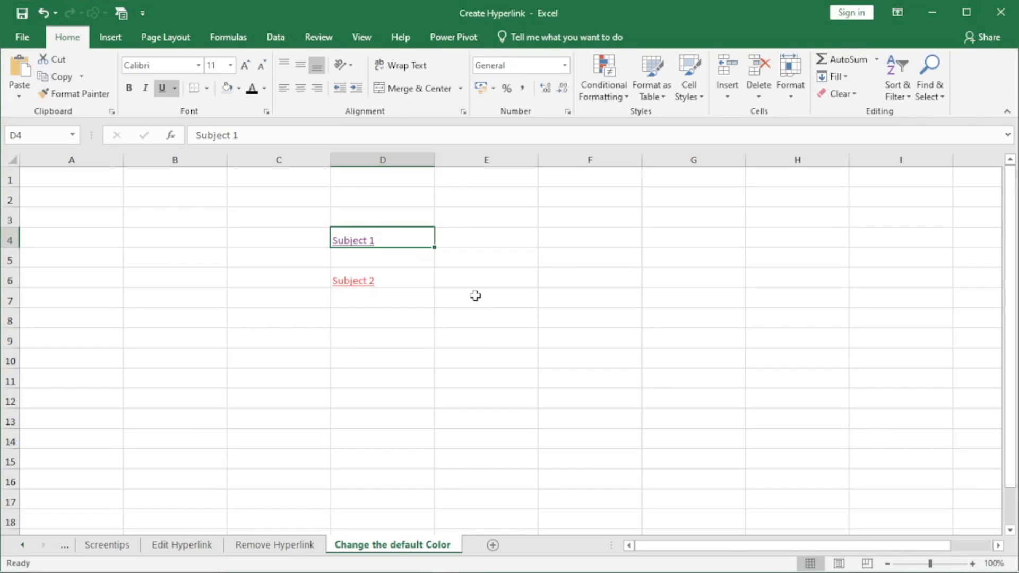
- Modify the Followed Hyperlink cell style so its font colour is the standard light green
left_click(695, 93)
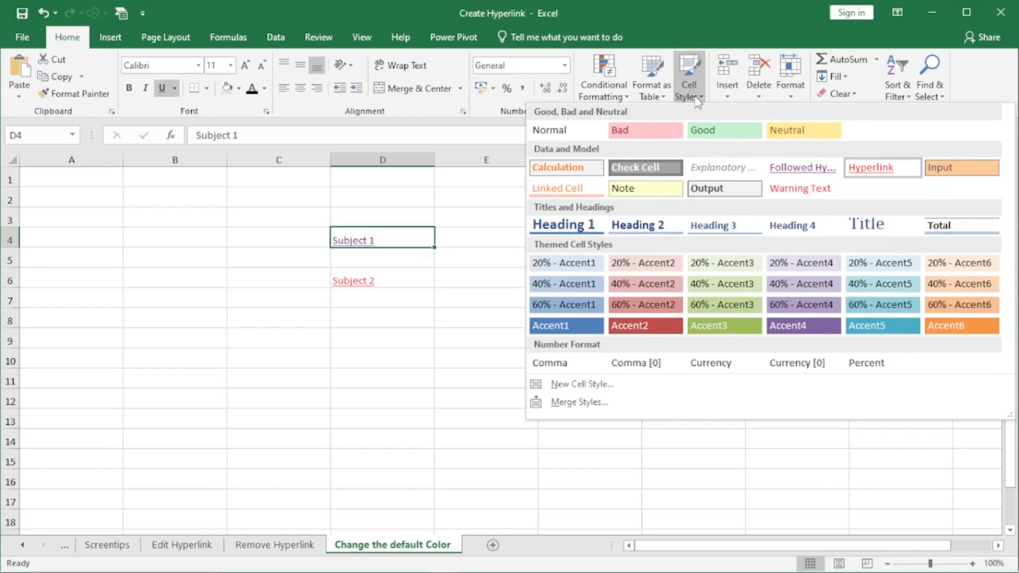
right_click(796, 175)
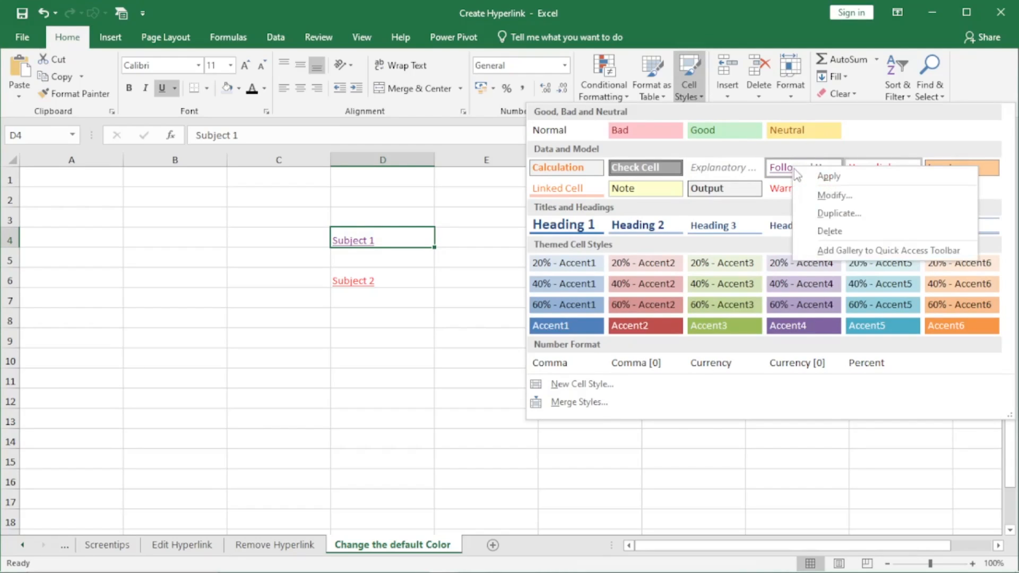
left_click(832, 197)
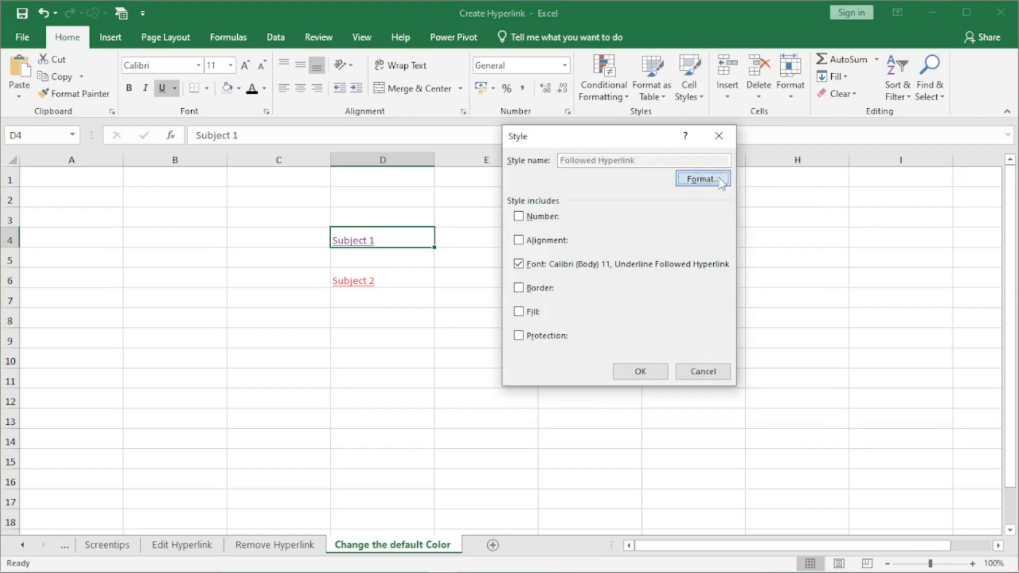
left_click(721, 182)
left_click(722, 245)
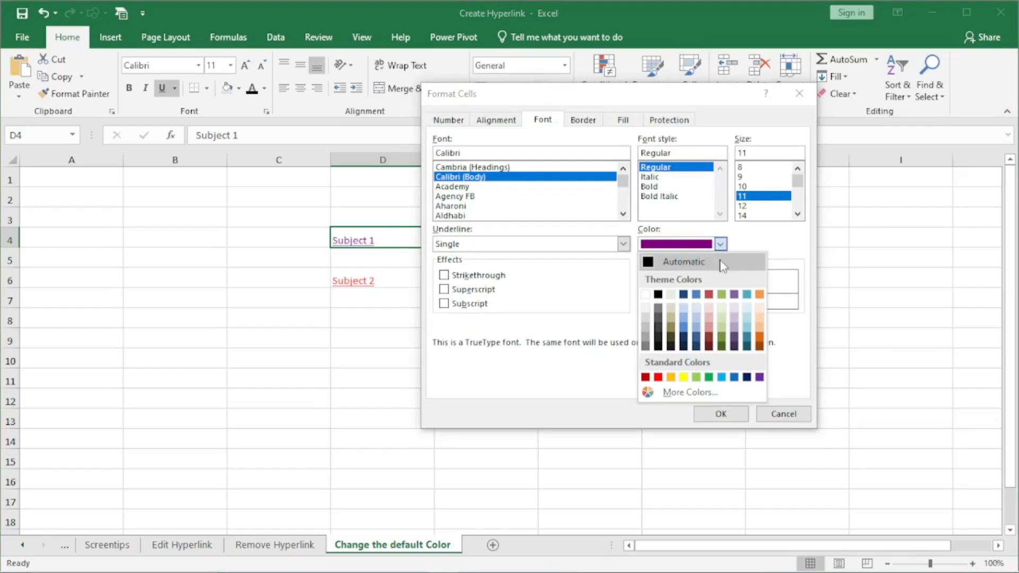
left_click(696, 378)
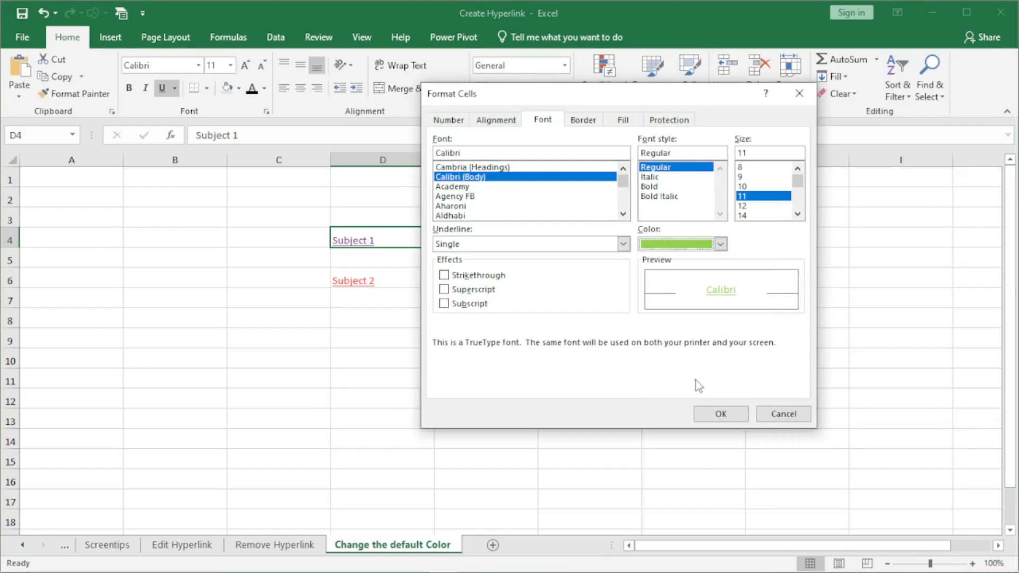
left_click(721, 413)
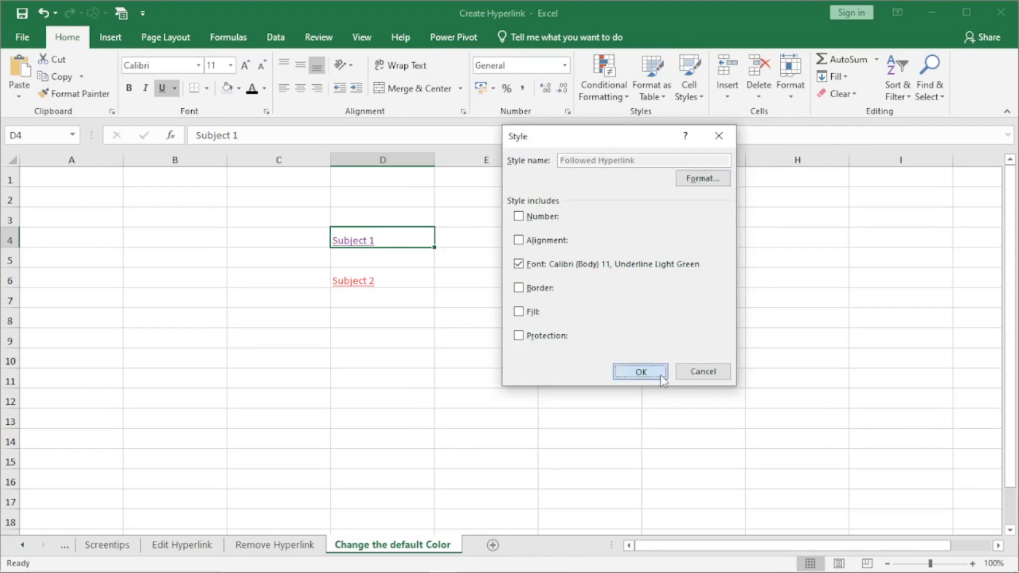
left_click(641, 373)
key("Return")
left_click(418, 340)
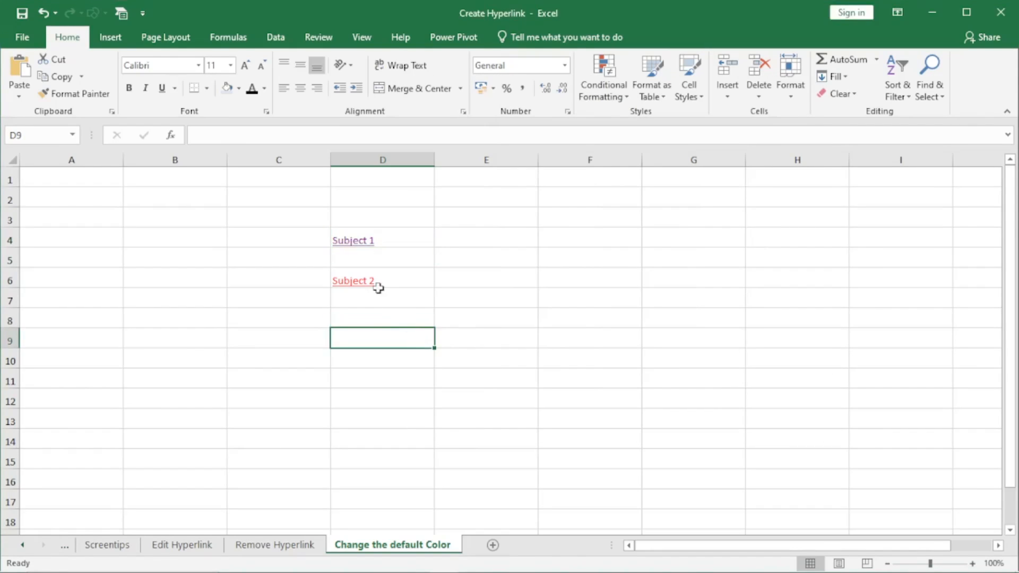
- Follow the Subject 1 and Subject 2 links and return to the Change the default Color sheet to check their visited colour
left_click(350, 239)
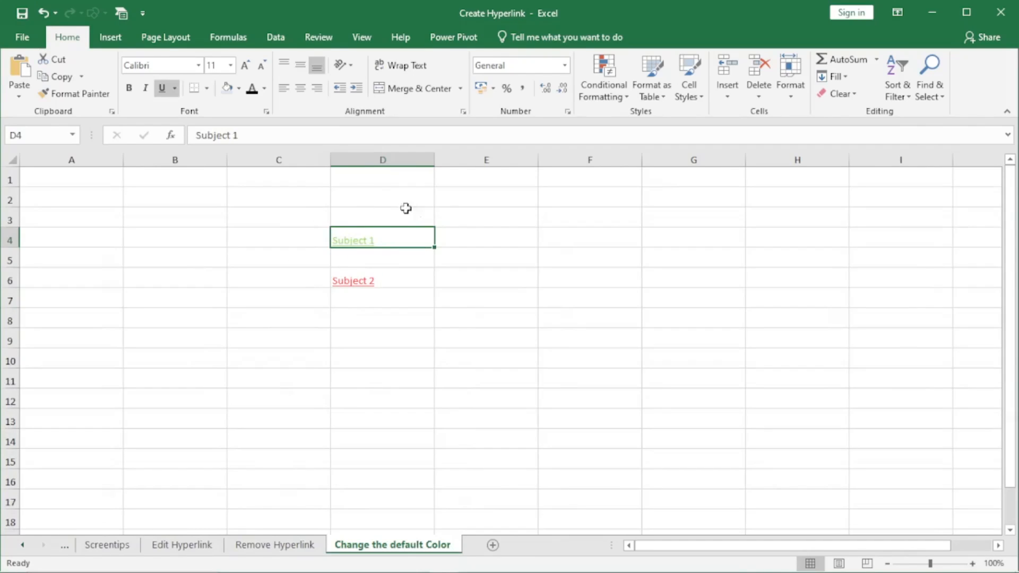
left_click(359, 283)
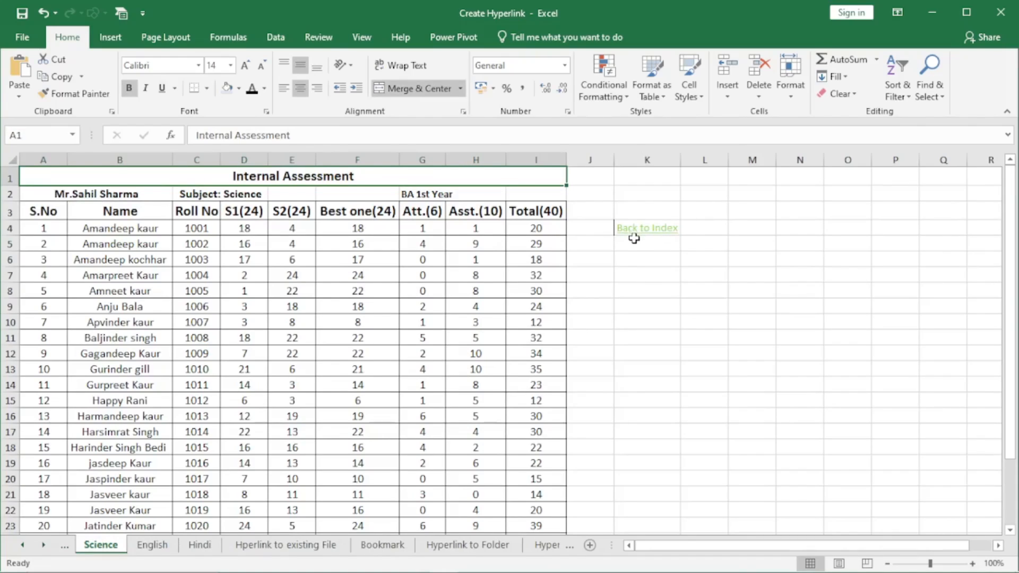
left_click(551, 547)
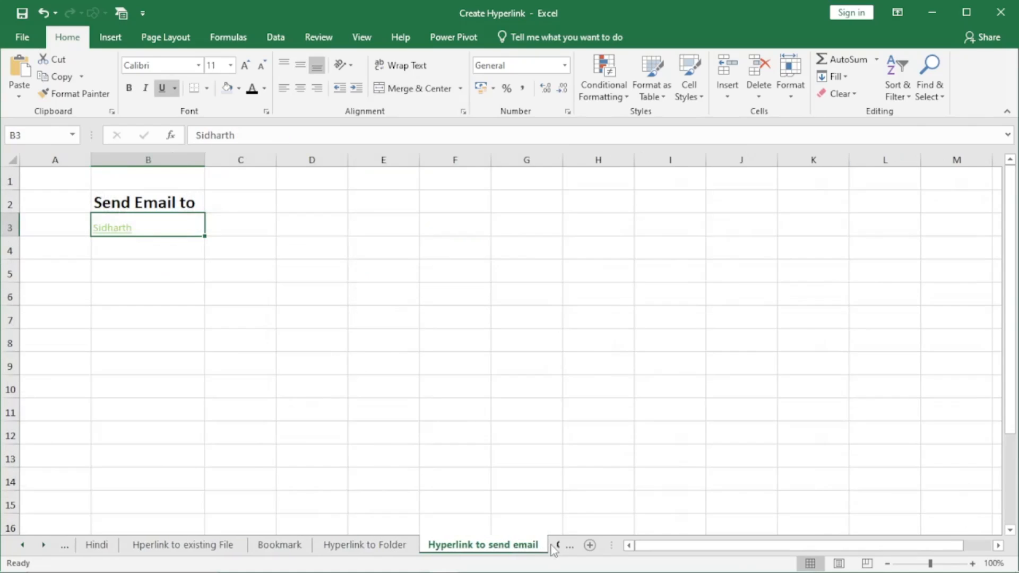
left_click(554, 546)
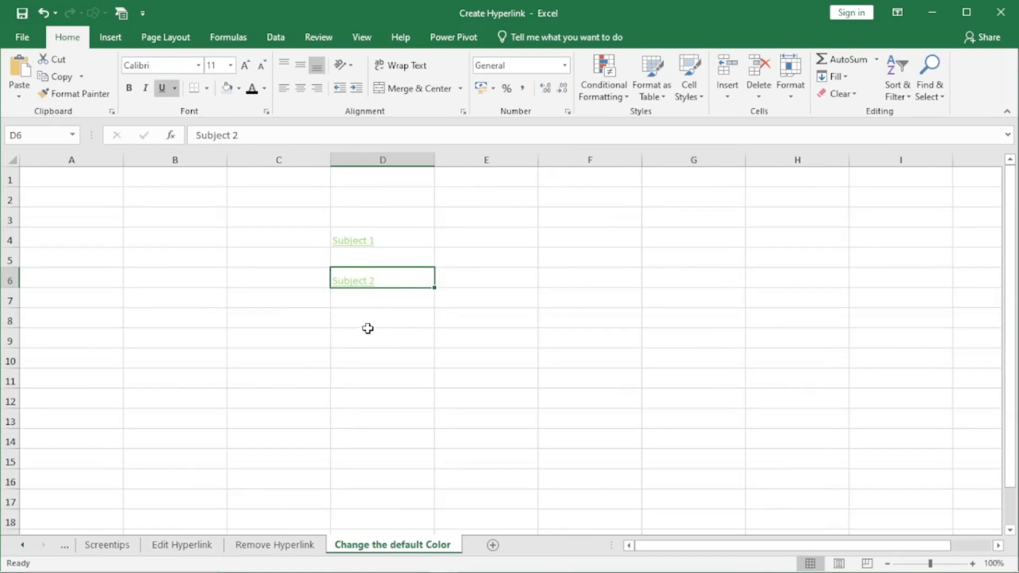
left_click(369, 331)
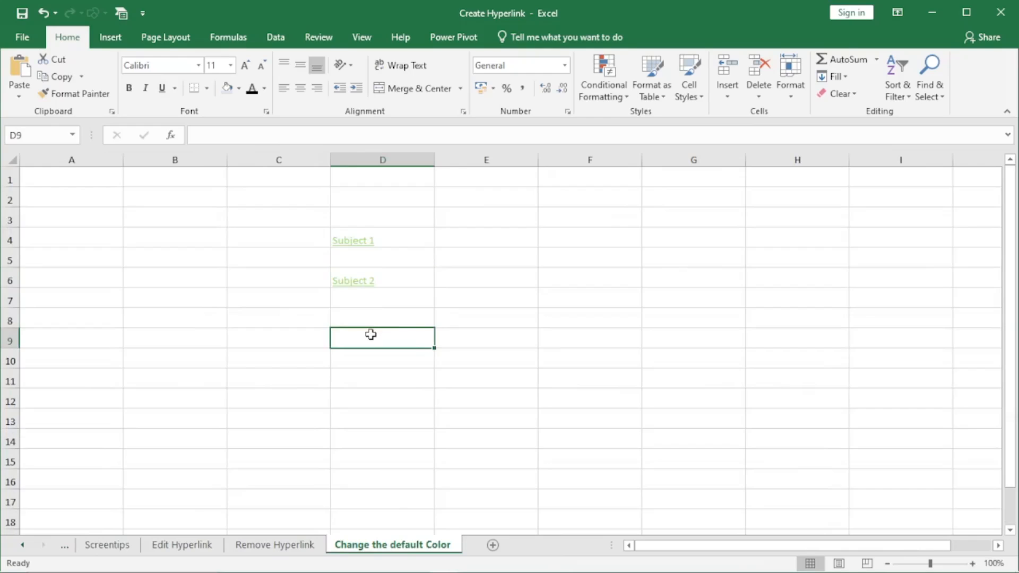